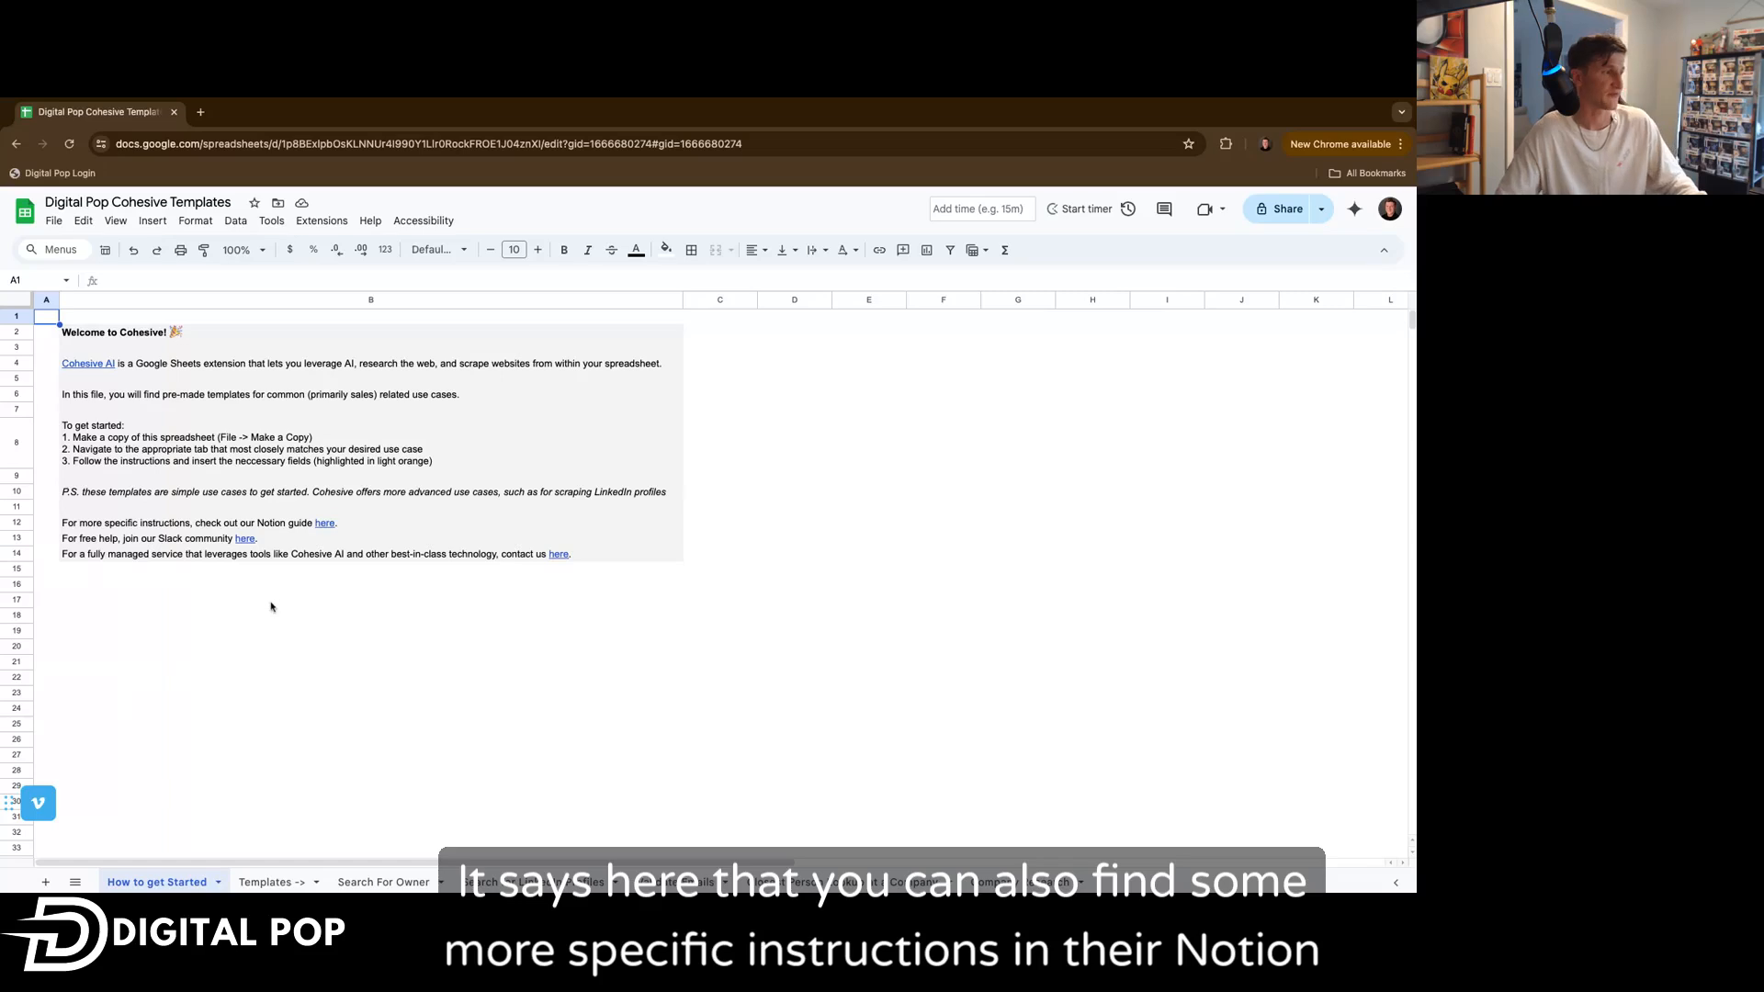
Open the Templates sheet to view the list of sample company URLs.
{"action": "mouse_move", "coordinate": [245, 541]}
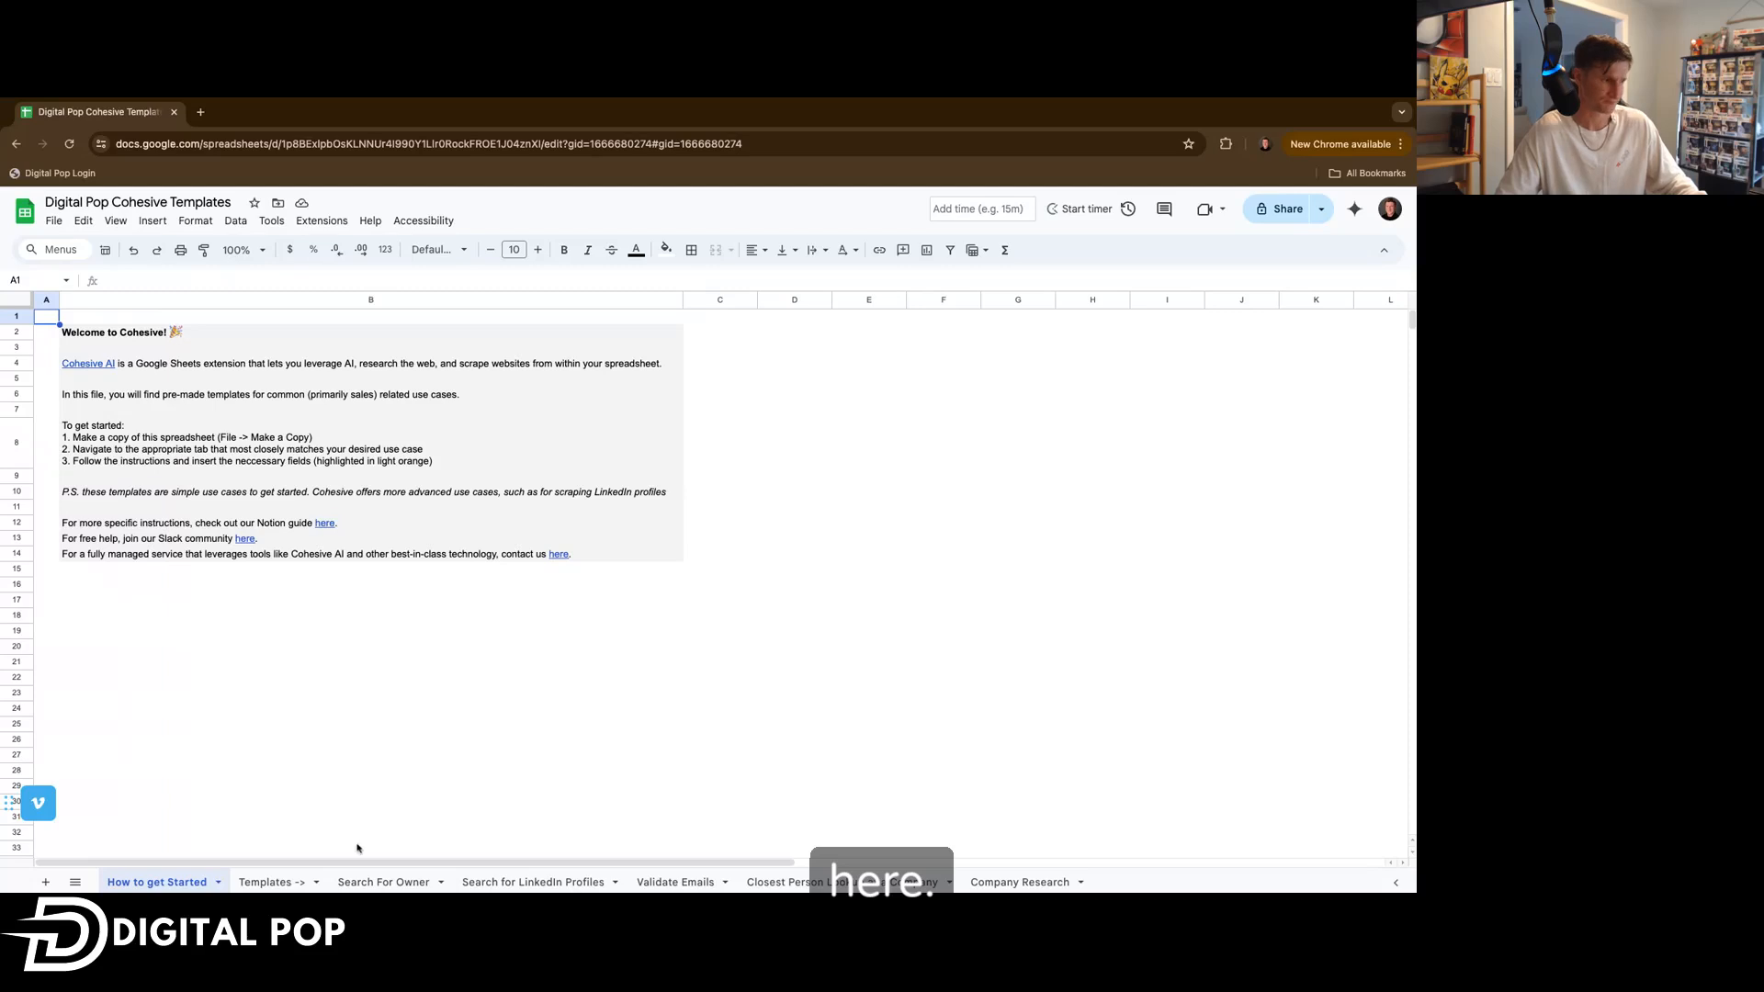
{"action": "left_click", "coordinate": [272, 882]}
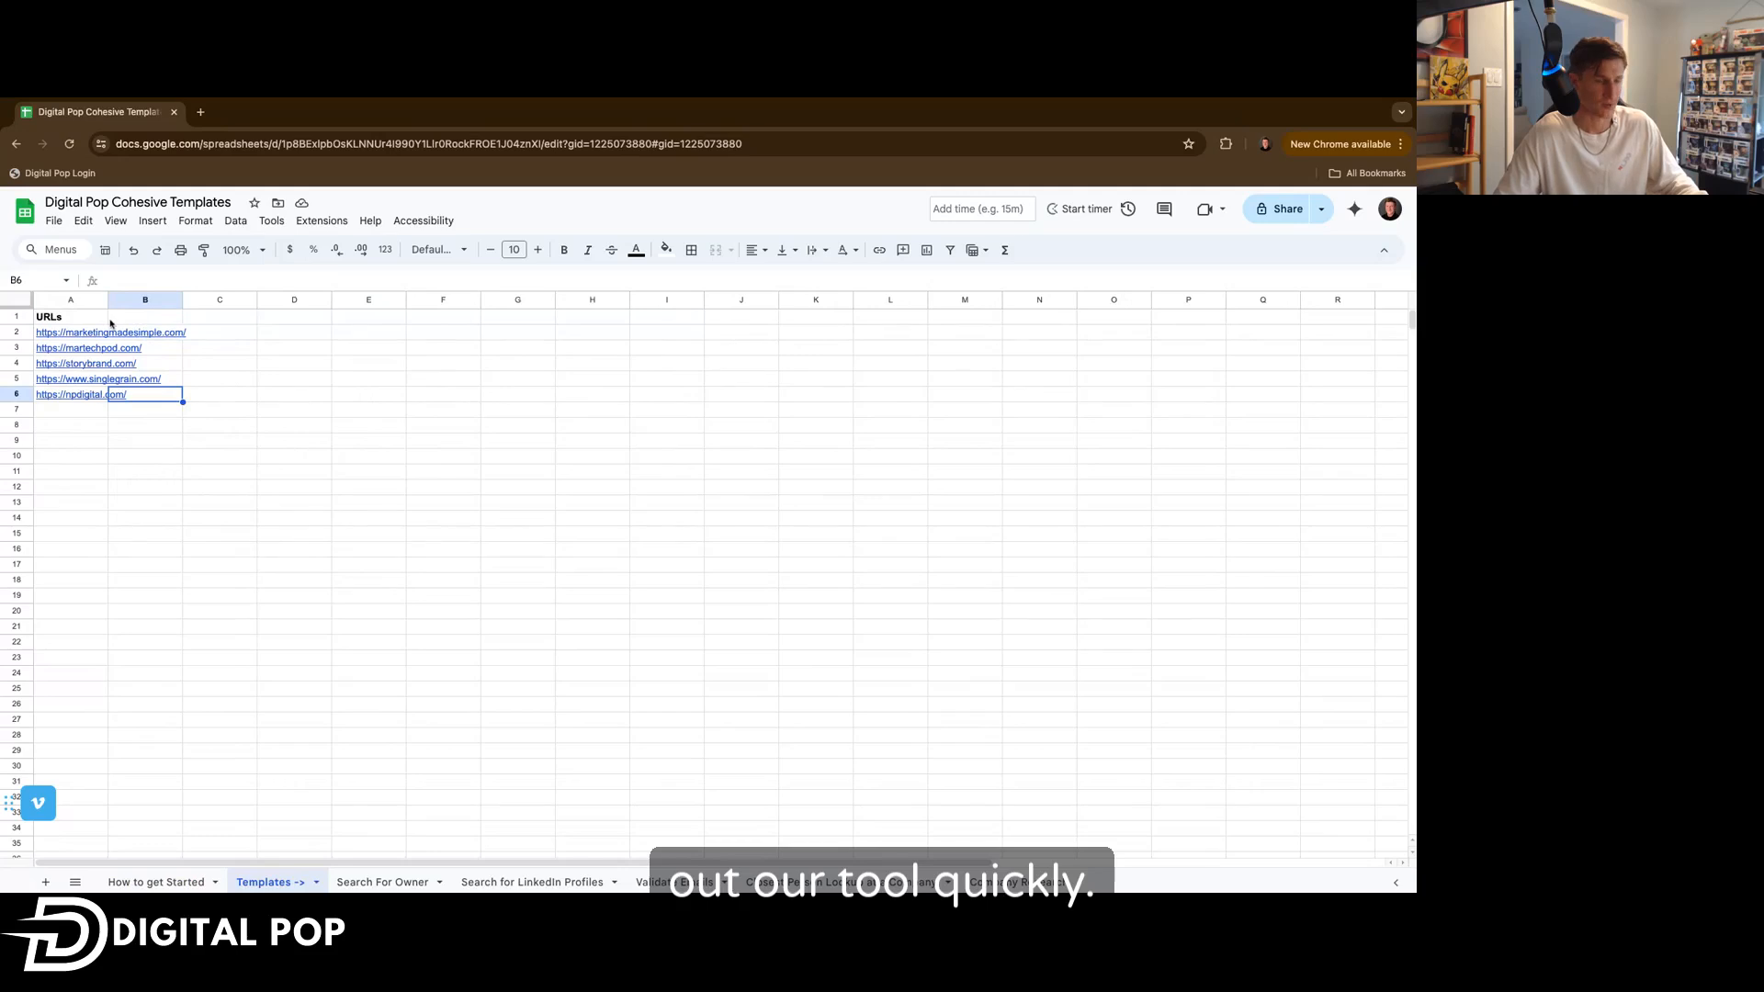
{"action": "mouse_move", "coordinate": [80, 336]}
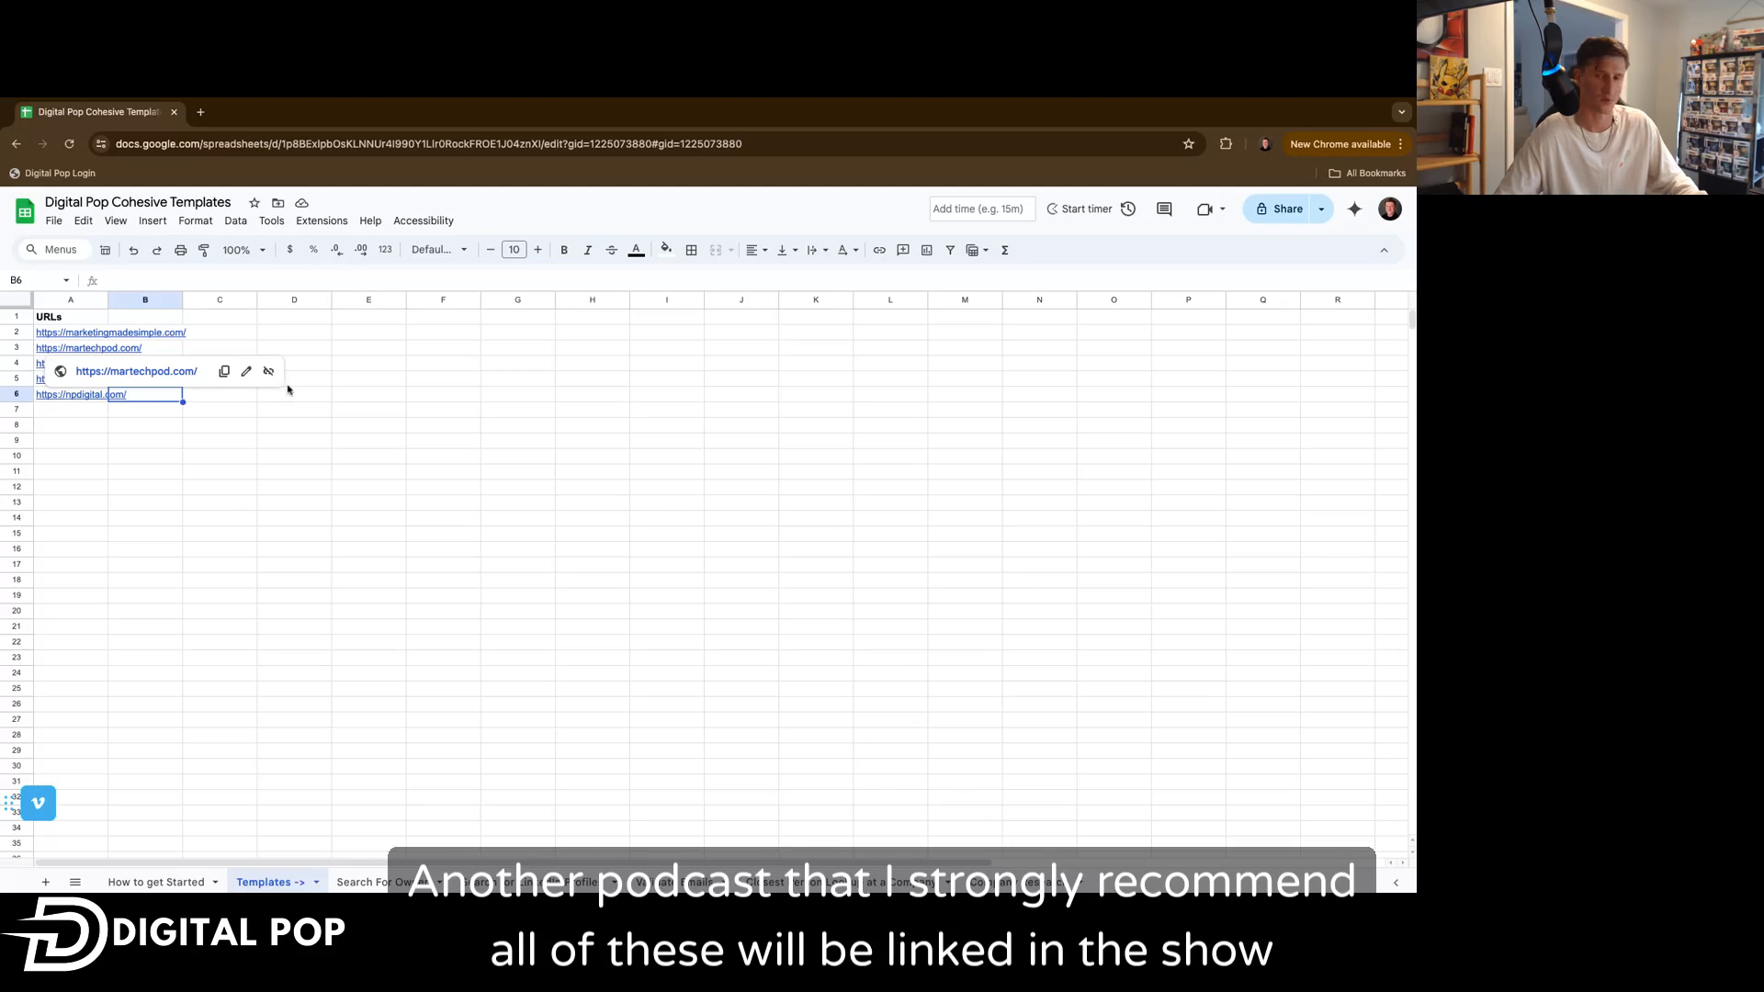
{"action": "left_click", "coordinate": [226, 347]}
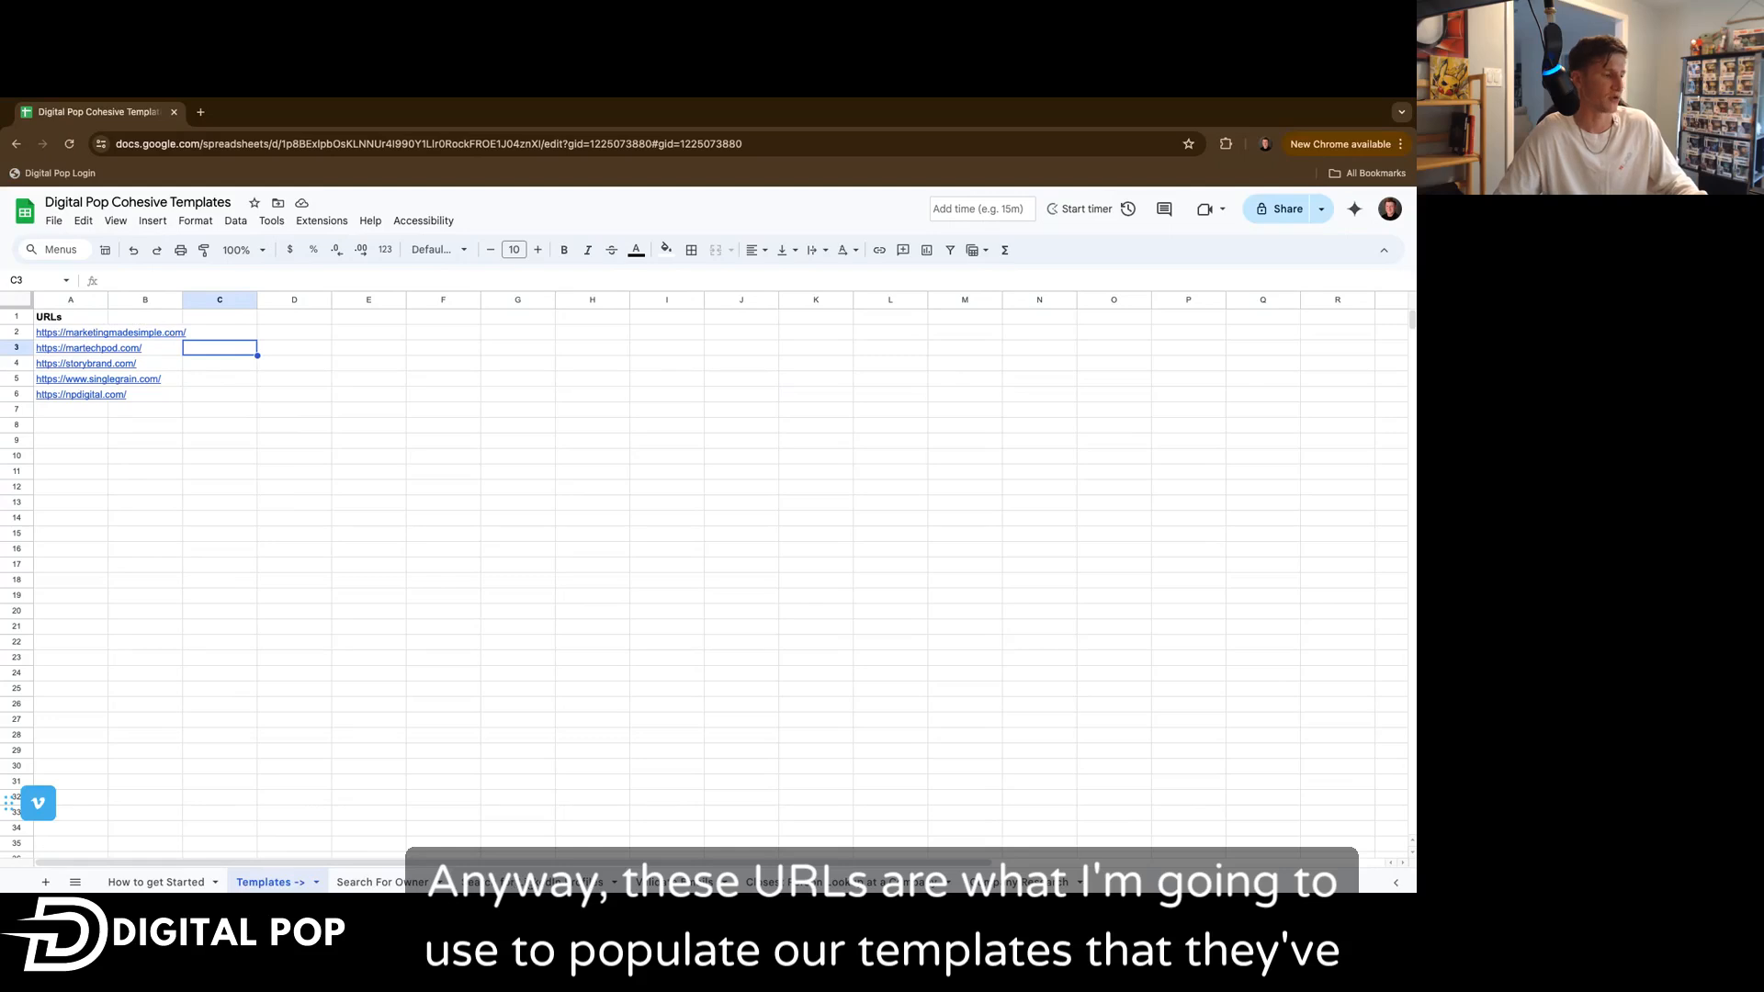
Copy the npdigital.com URL from the Templates sheet and paste it into cell A4 of the Search For Owner sheet.
{"action": "left_click", "coordinate": [383, 882]}
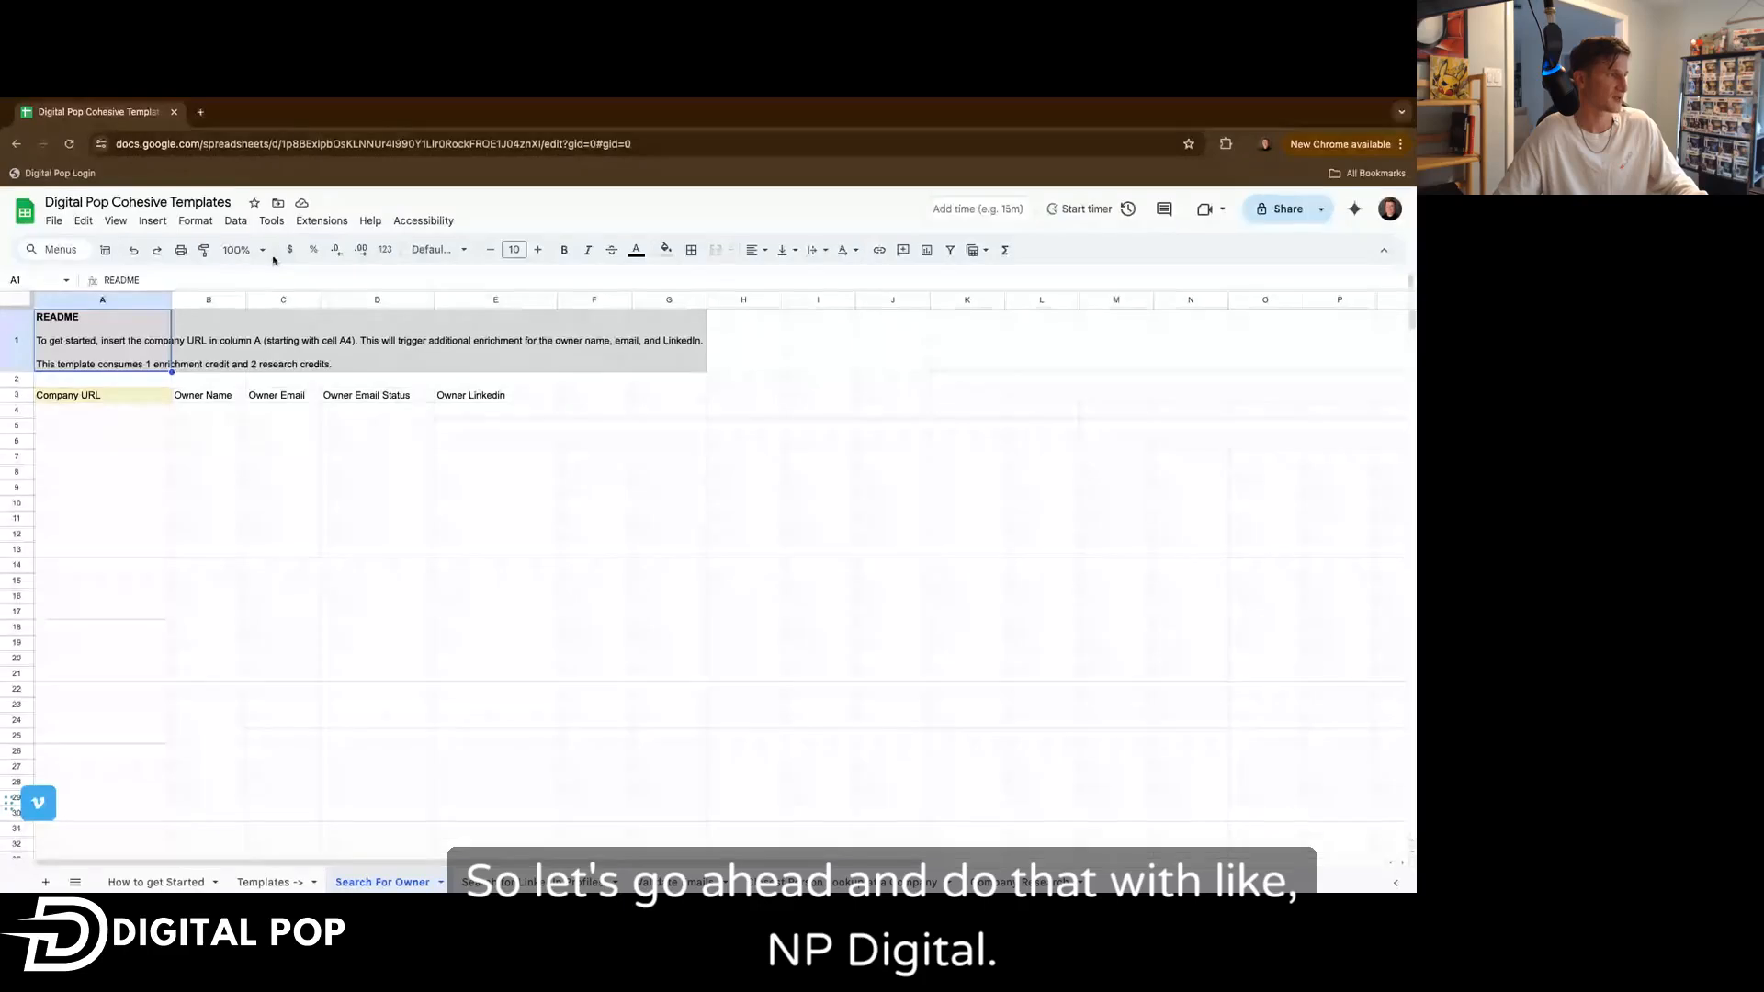
{"action": "left_click", "coordinate": [156, 882]}
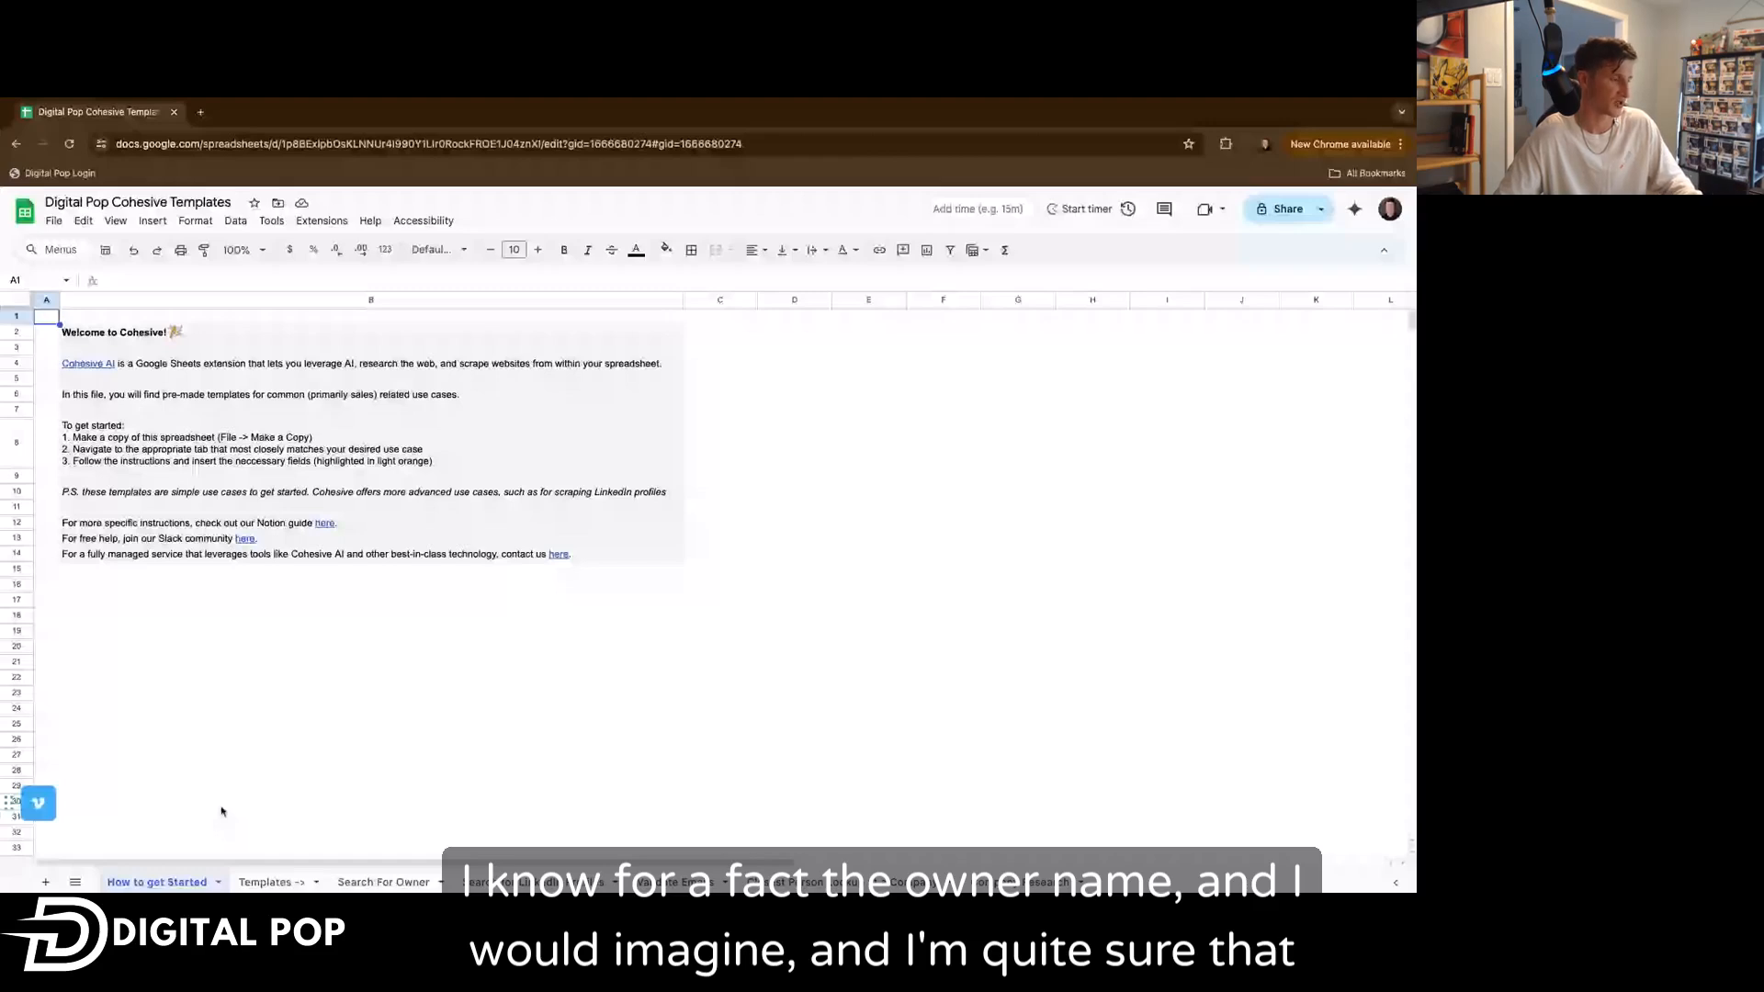
{"action": "left_click", "coordinate": [268, 882]}
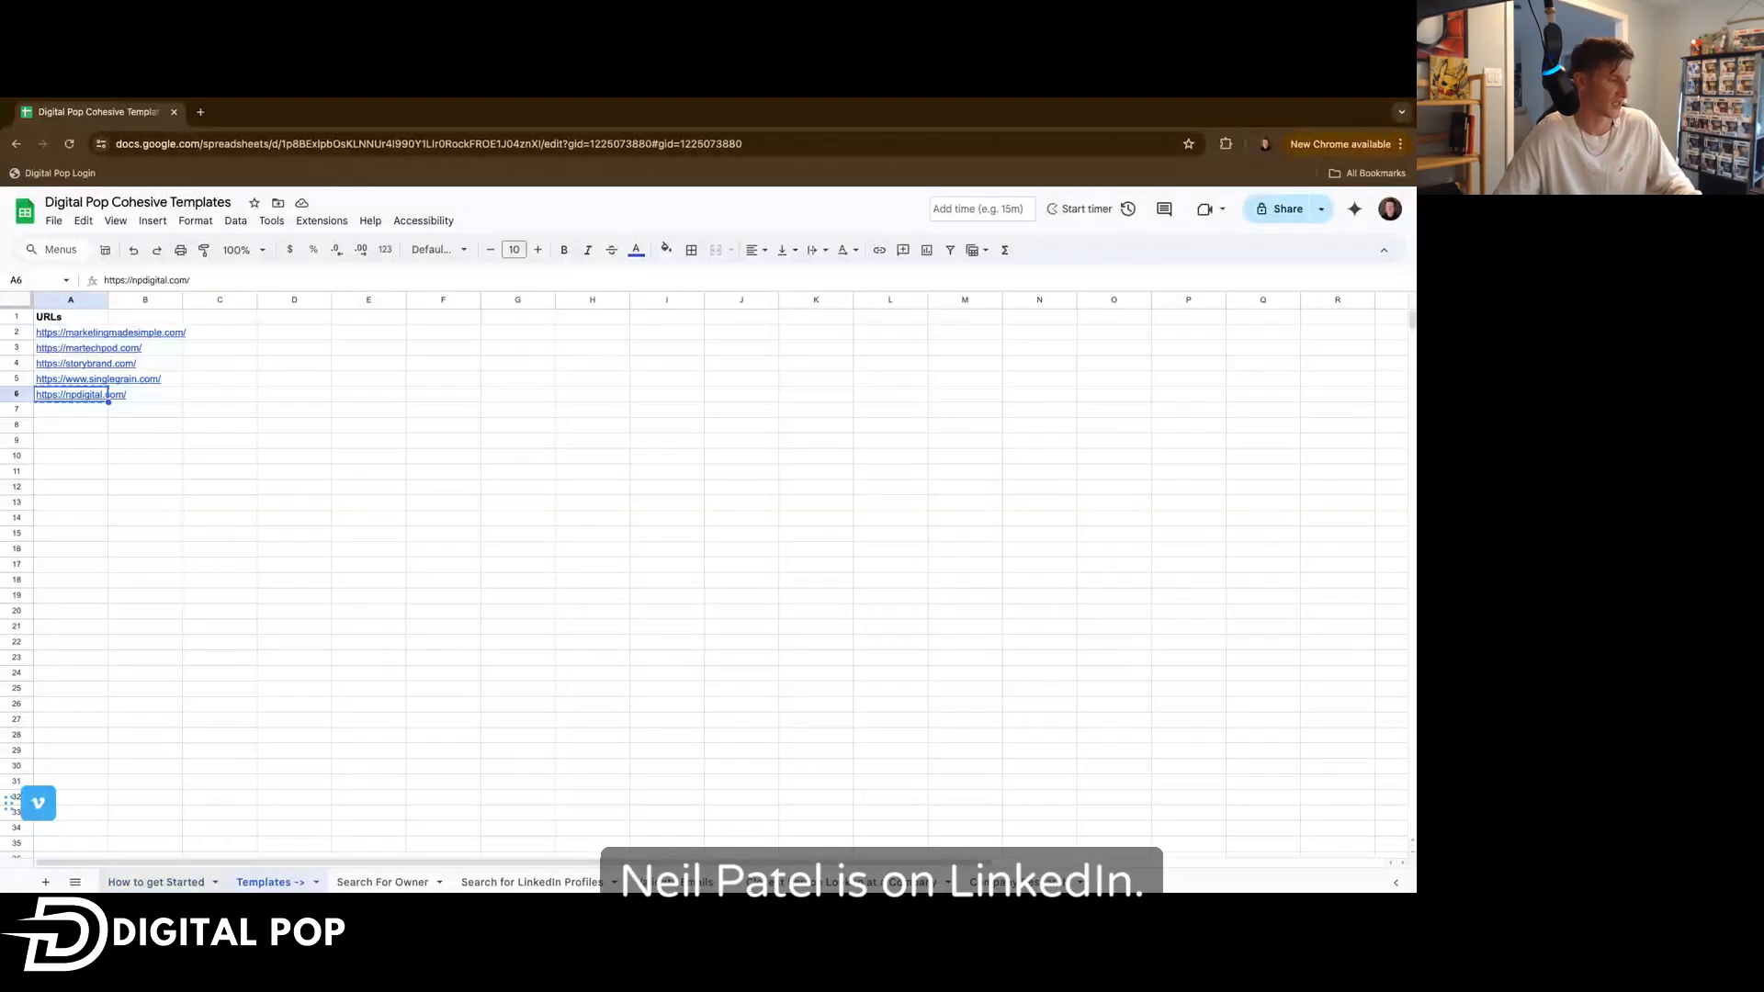
{"action": "left_click", "coordinate": [358, 883]}
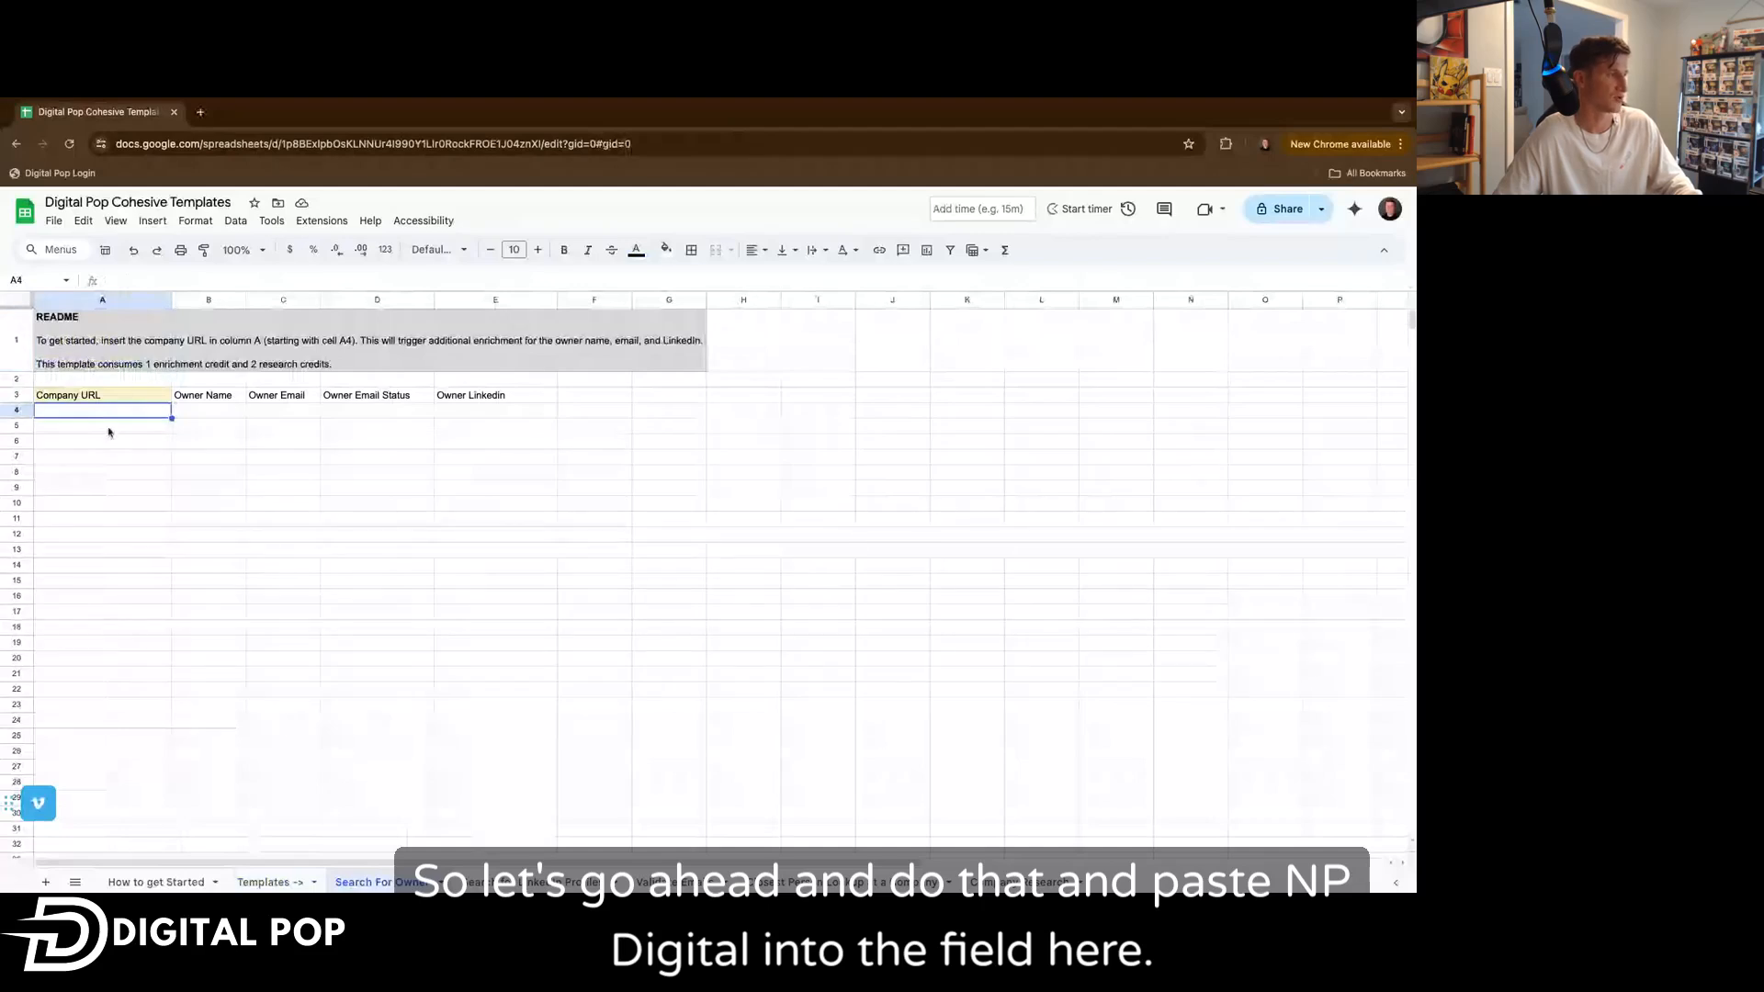
{"action": "type", "text": "https://npdigital.com/"}
Widen the Owner Email column so the email addresses fit.
{"action": "left_click_drag", "start_coordinate": [320, 299], "coordinate": [342, 300]}
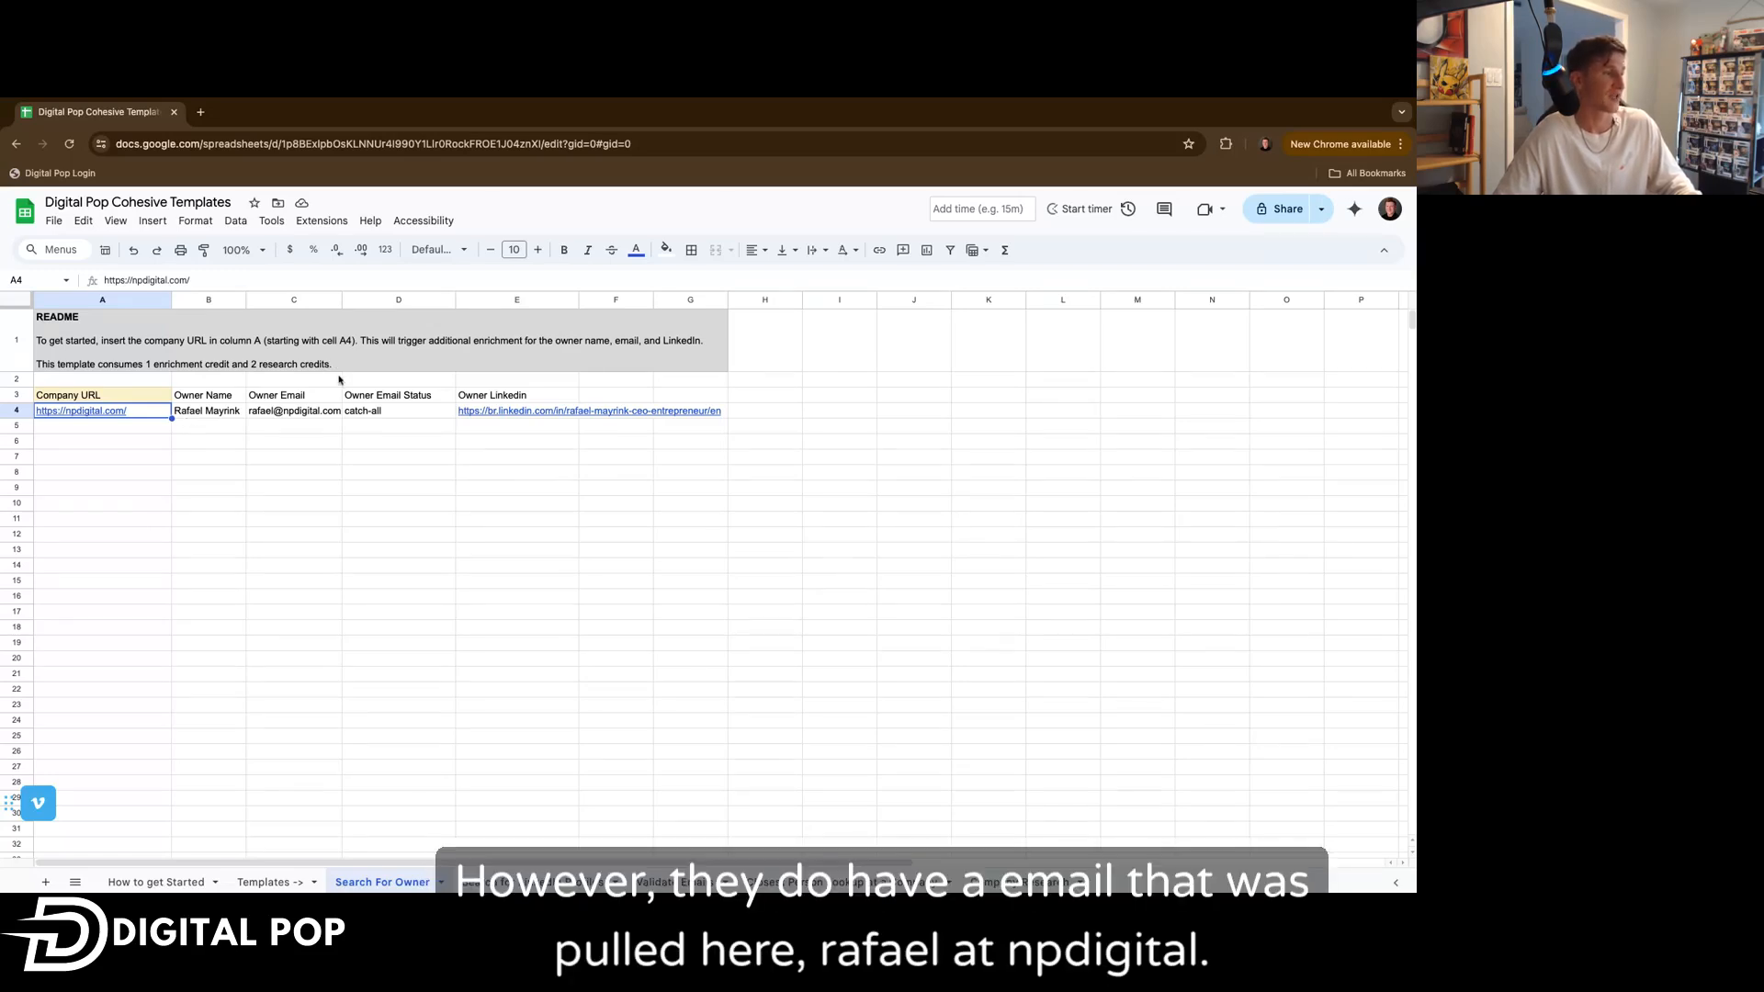
{"action": "left_click_drag", "start_coordinate": [341, 301], "coordinate": [341, 301]}
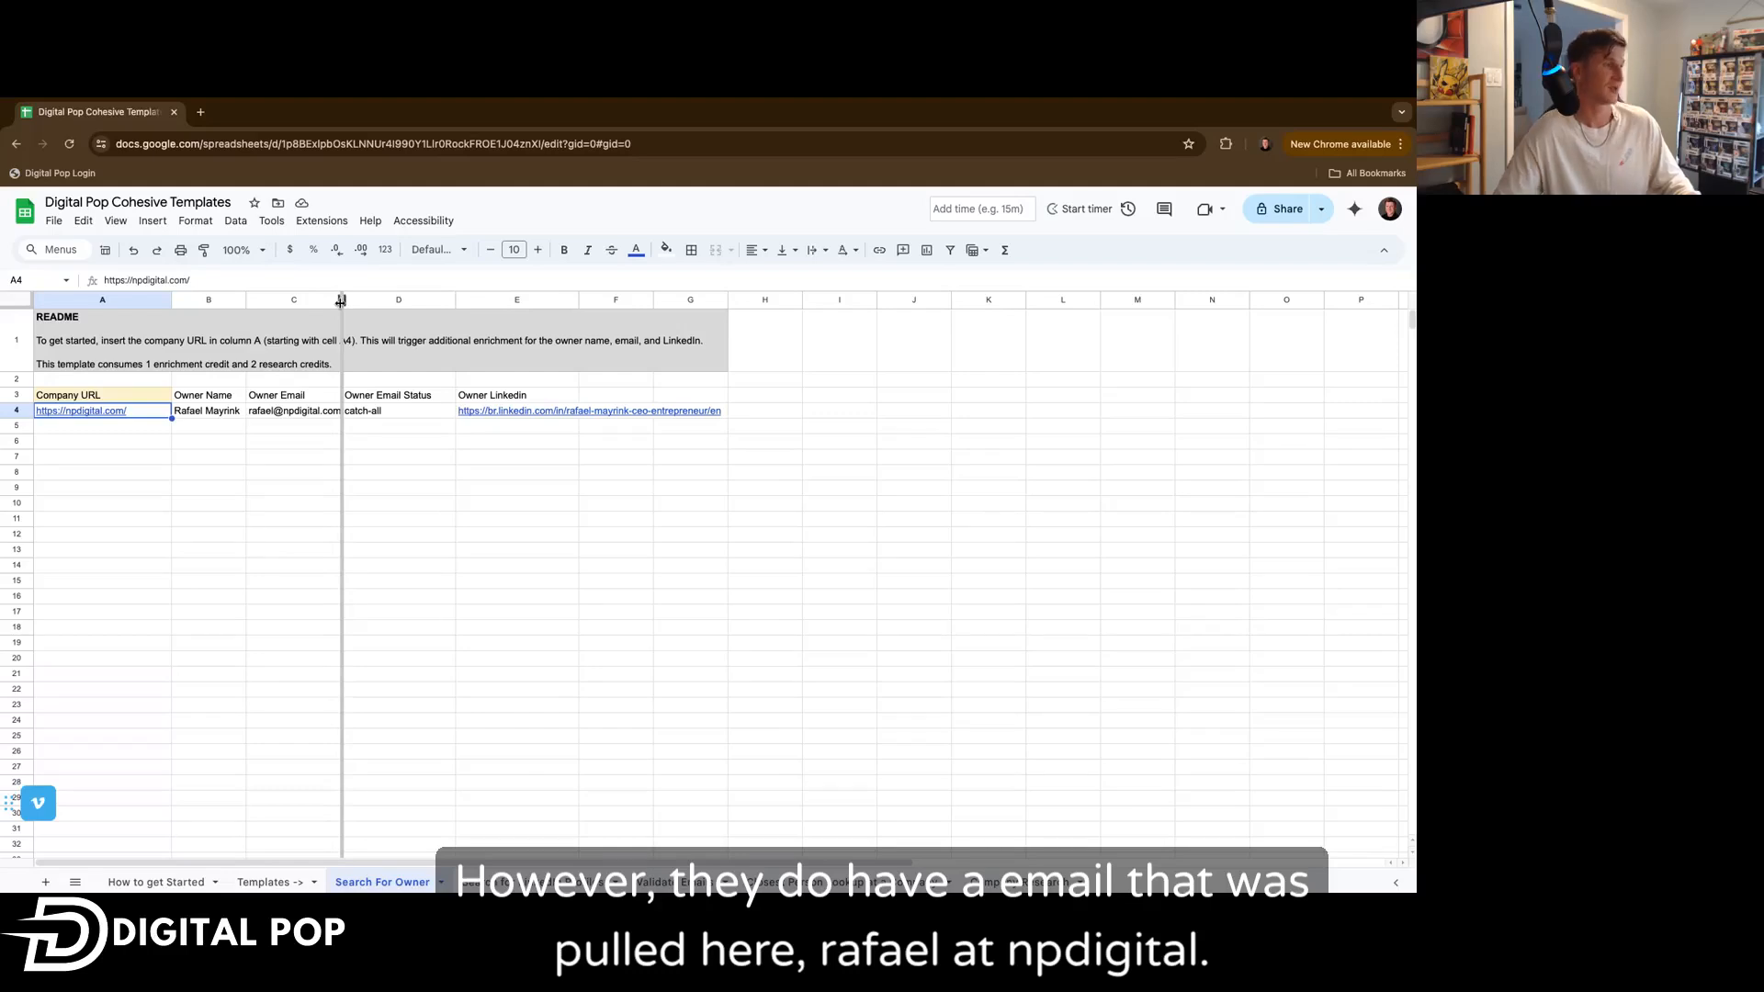
{"action": "left_click_drag", "start_coordinate": [341, 301], "coordinate": [356, 302]}
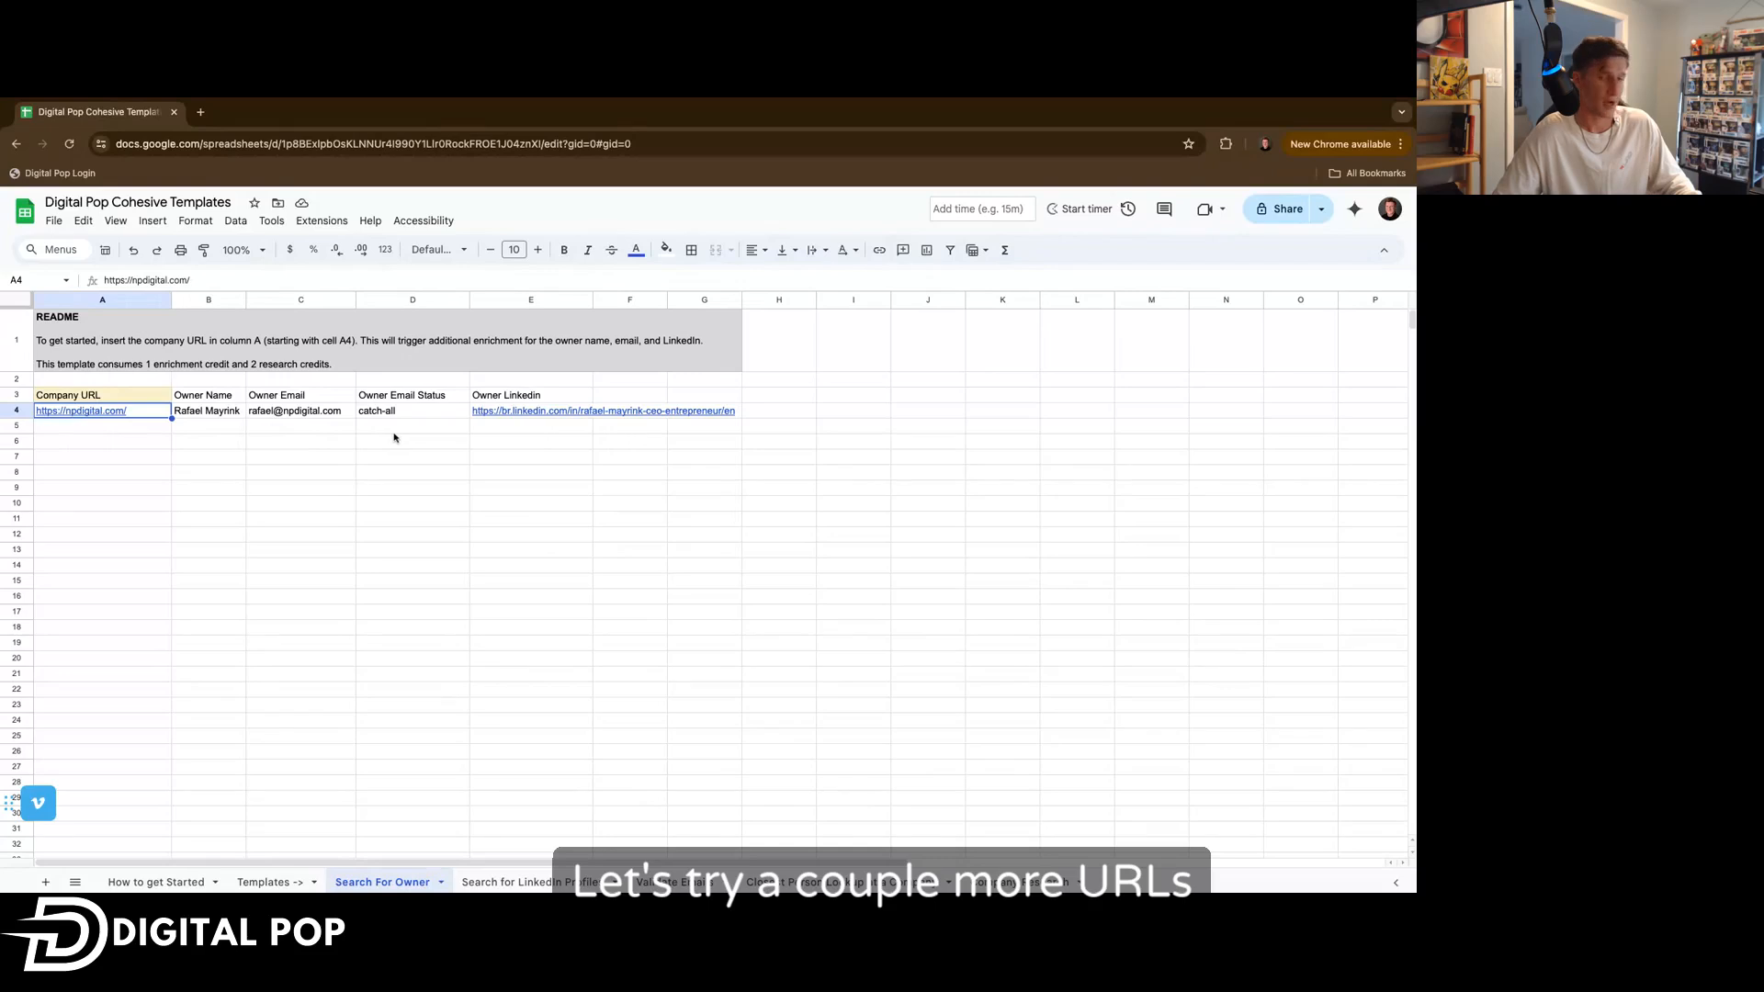
{"action": "mouse_move", "coordinate": [512, 417]}
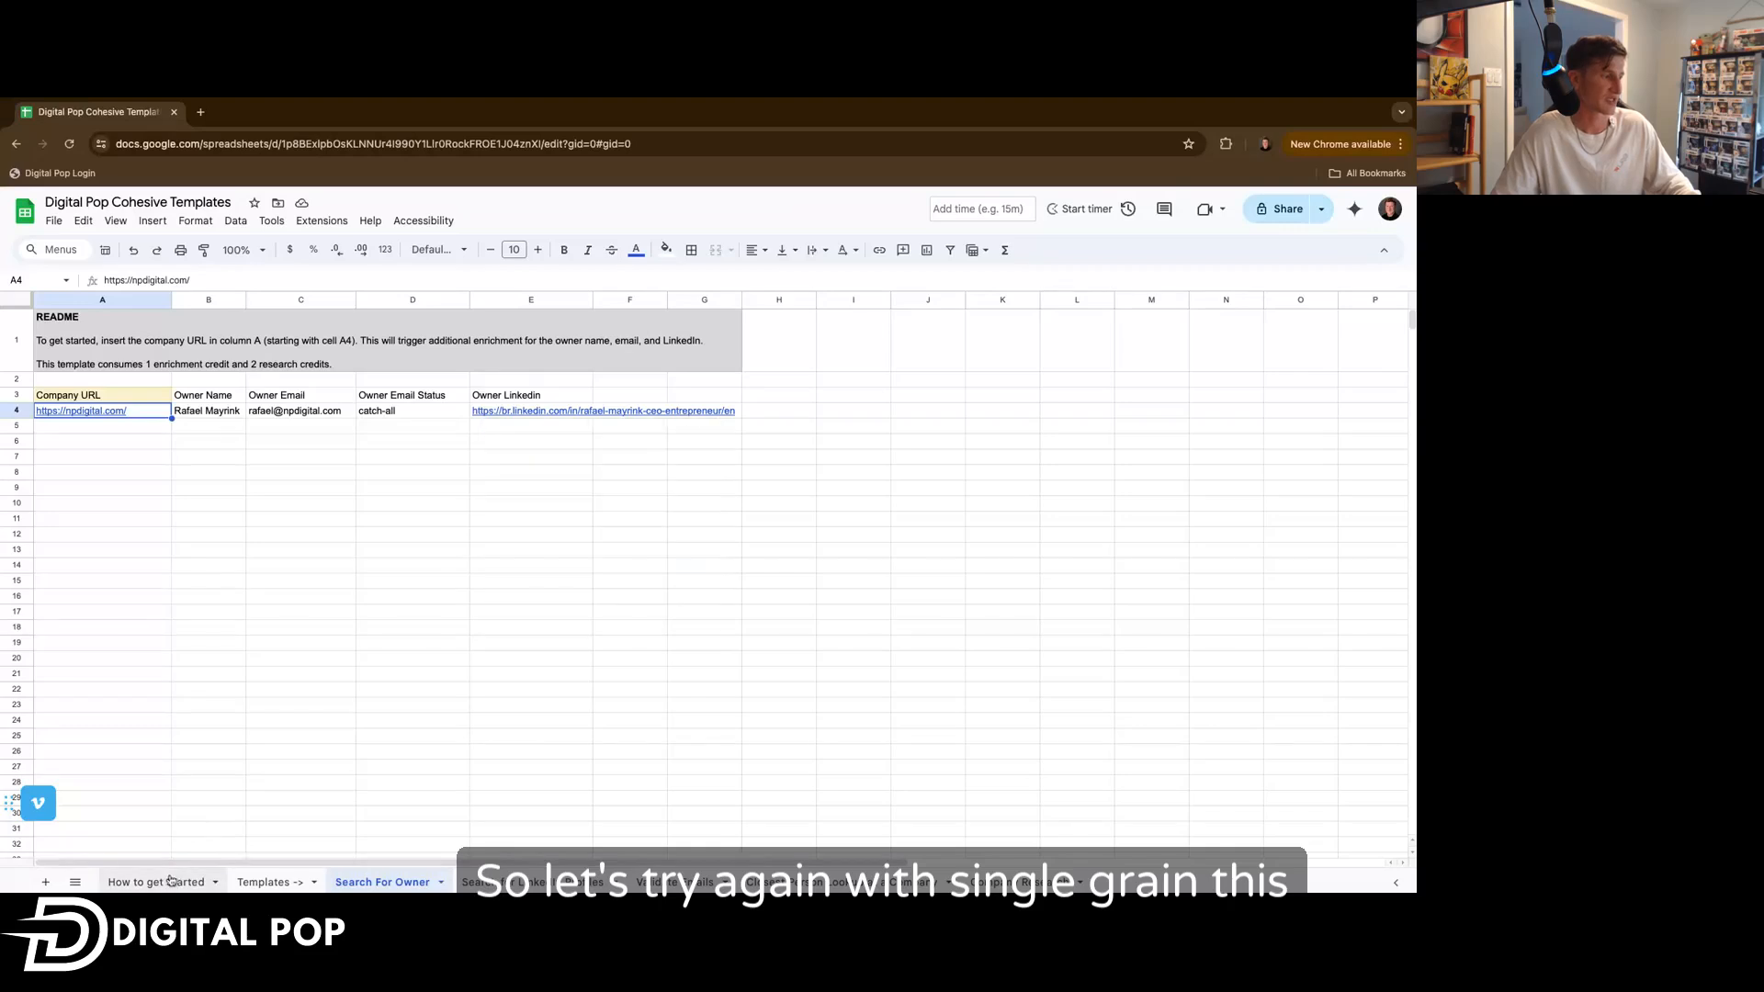
Copy the four remaining URLs from the Templates sheet and paste them below npdigital.com in the Search For Owner sheet.
{"action": "left_click", "coordinate": [267, 882]}
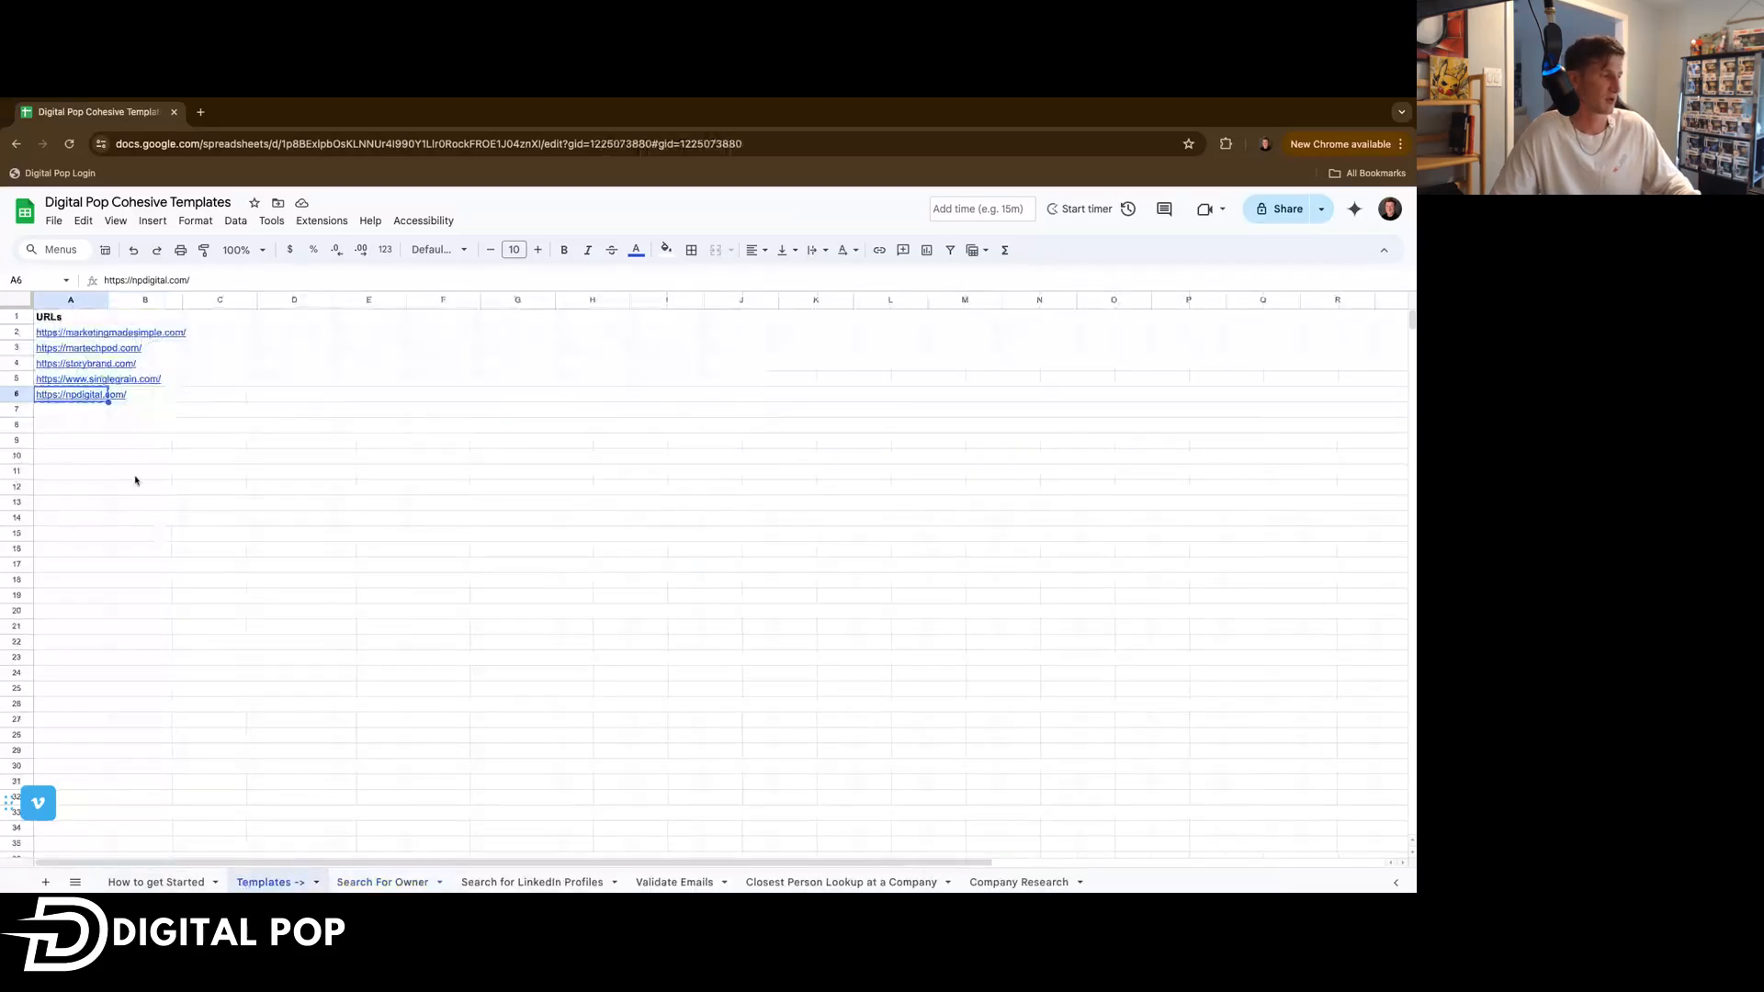
{"action": "left_click", "coordinate": [86, 382]}
{"action": "left_click", "coordinate": [83, 336], "text": "shift"}
{"action": "key", "text": "super+c"}
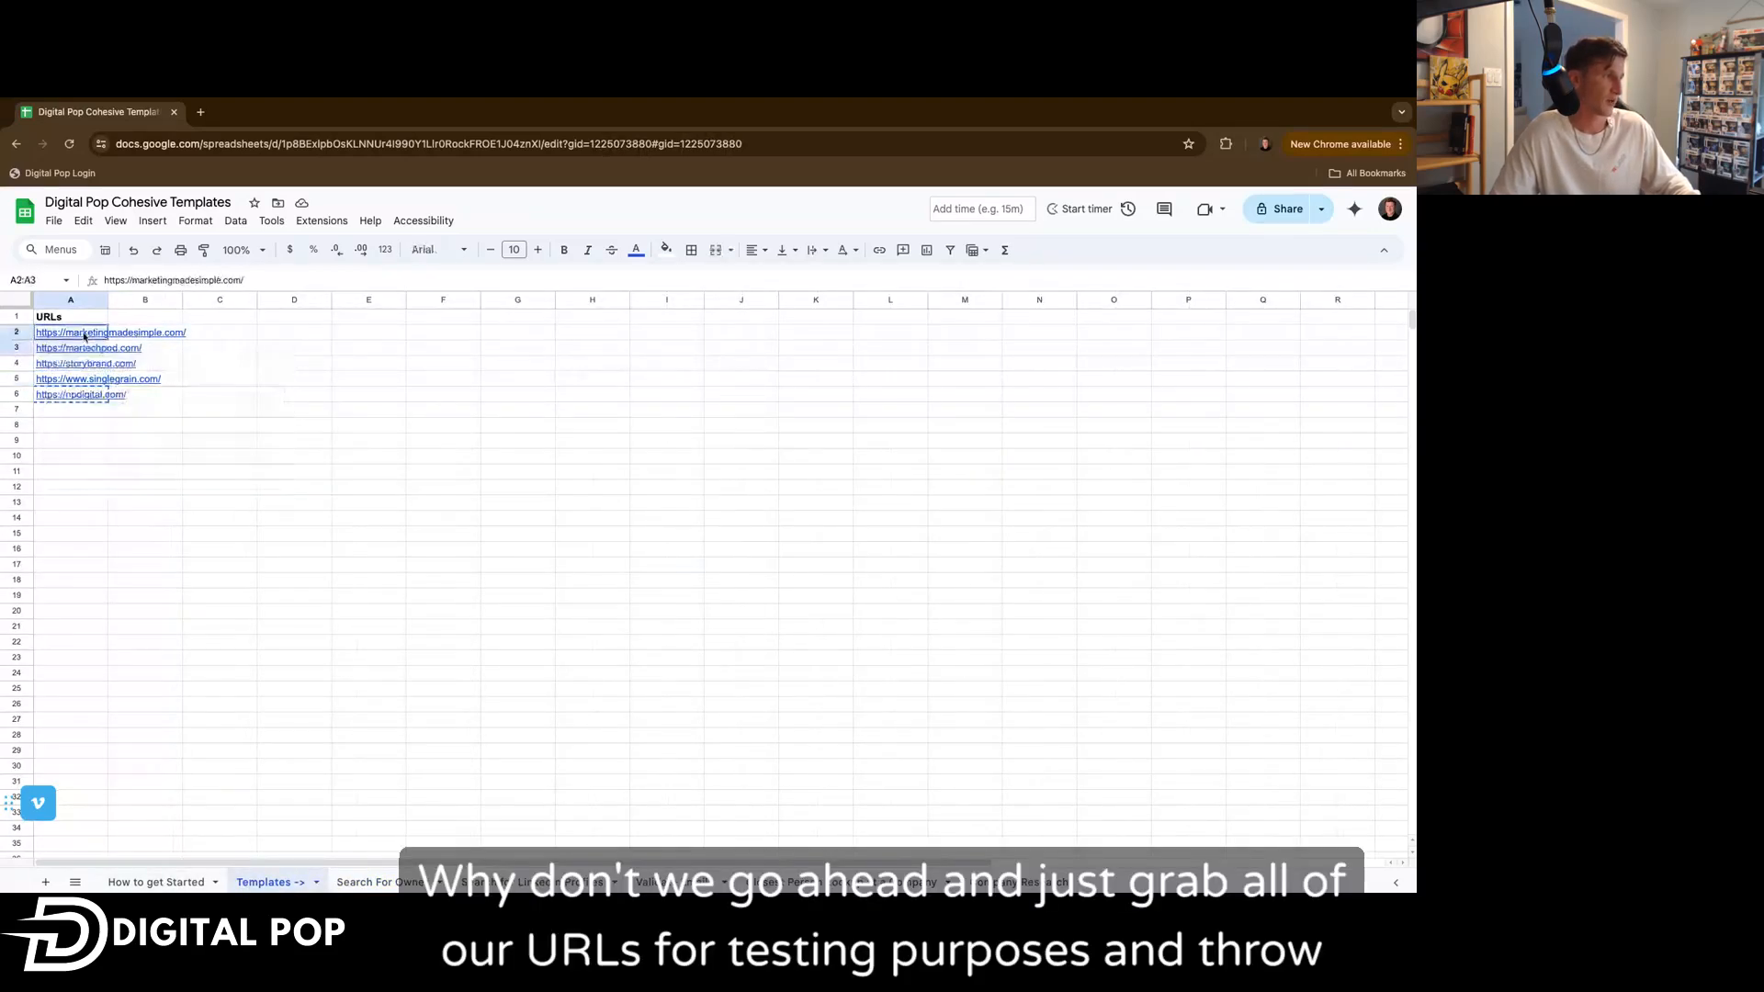
{"action": "left_click", "coordinate": [375, 882]}
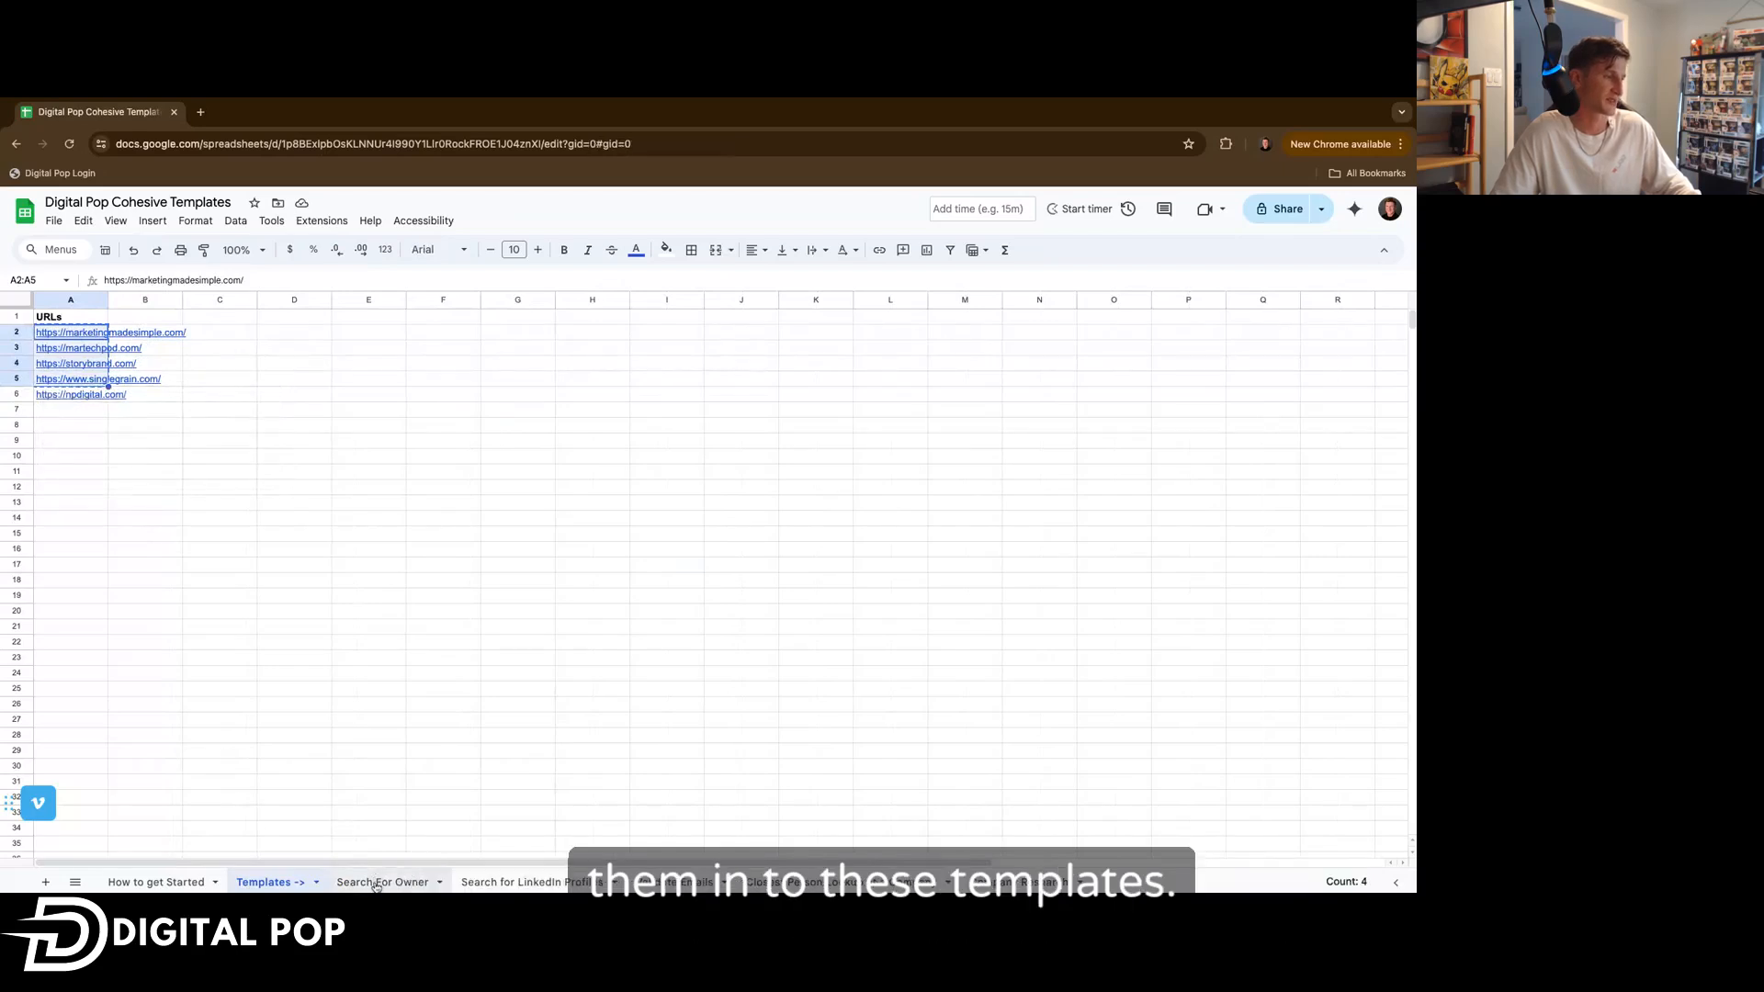
{"action": "key", "text": "super+v"}
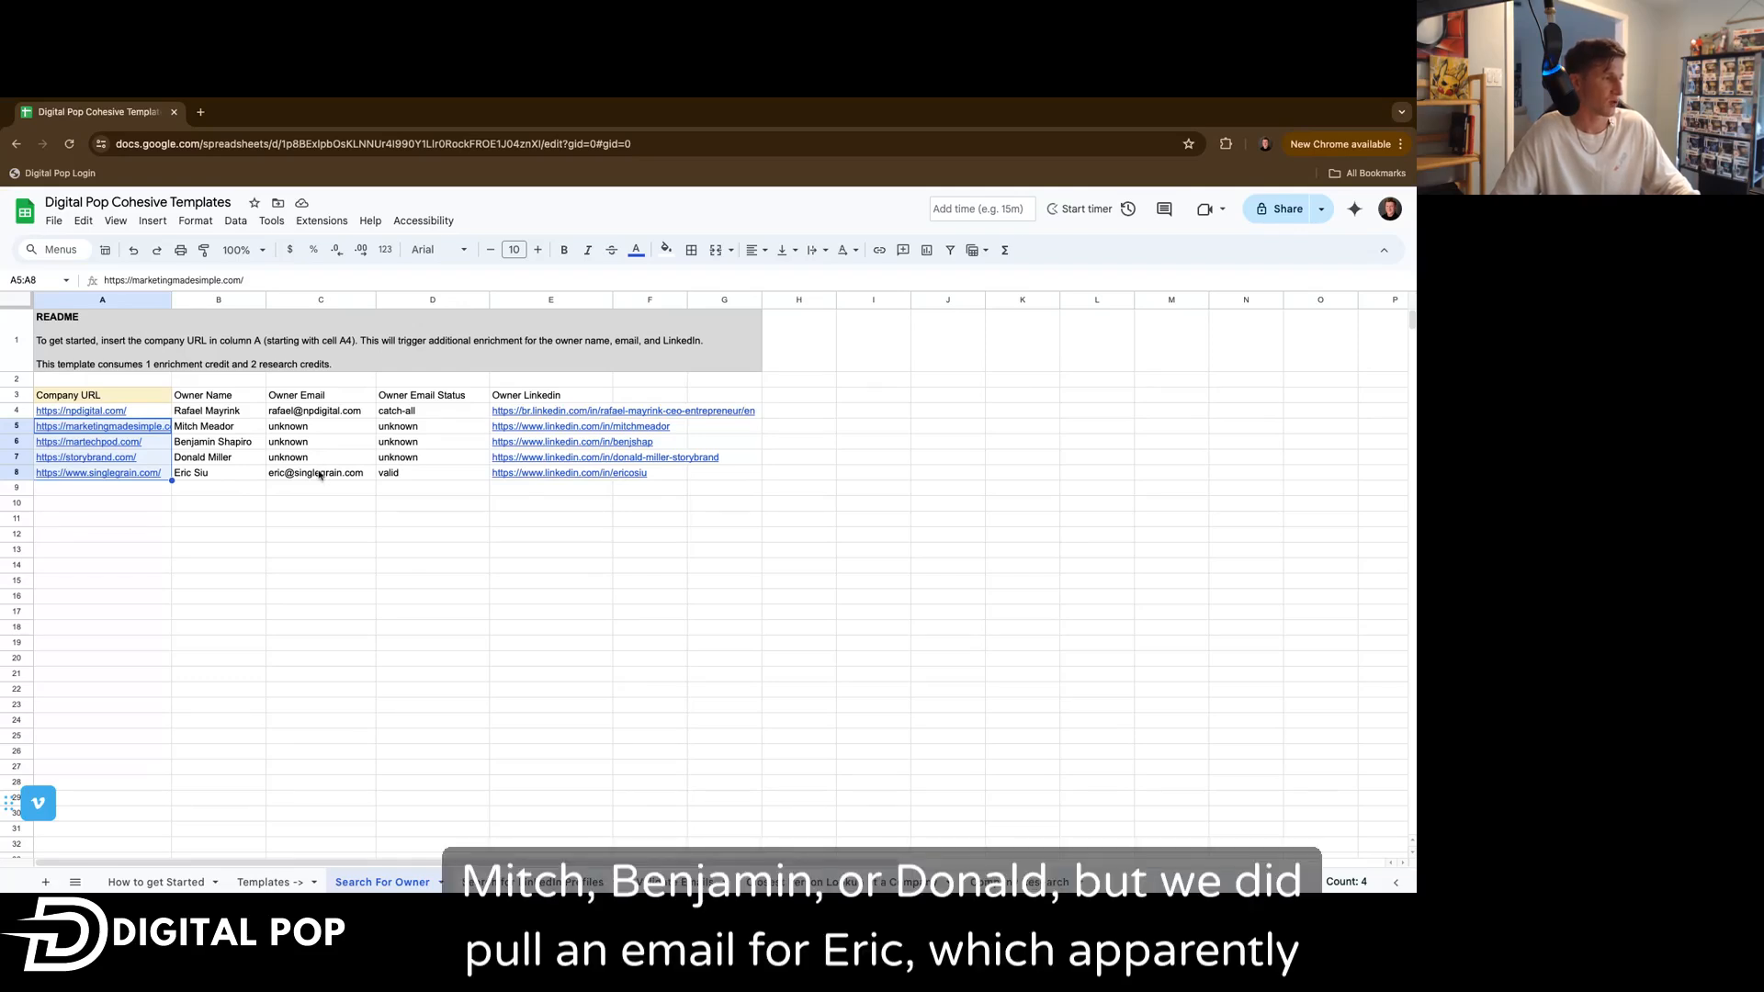
Preview the Owner Linkedin link for the martechpod.com row.
{"action": "mouse_move", "coordinate": [318, 475]}
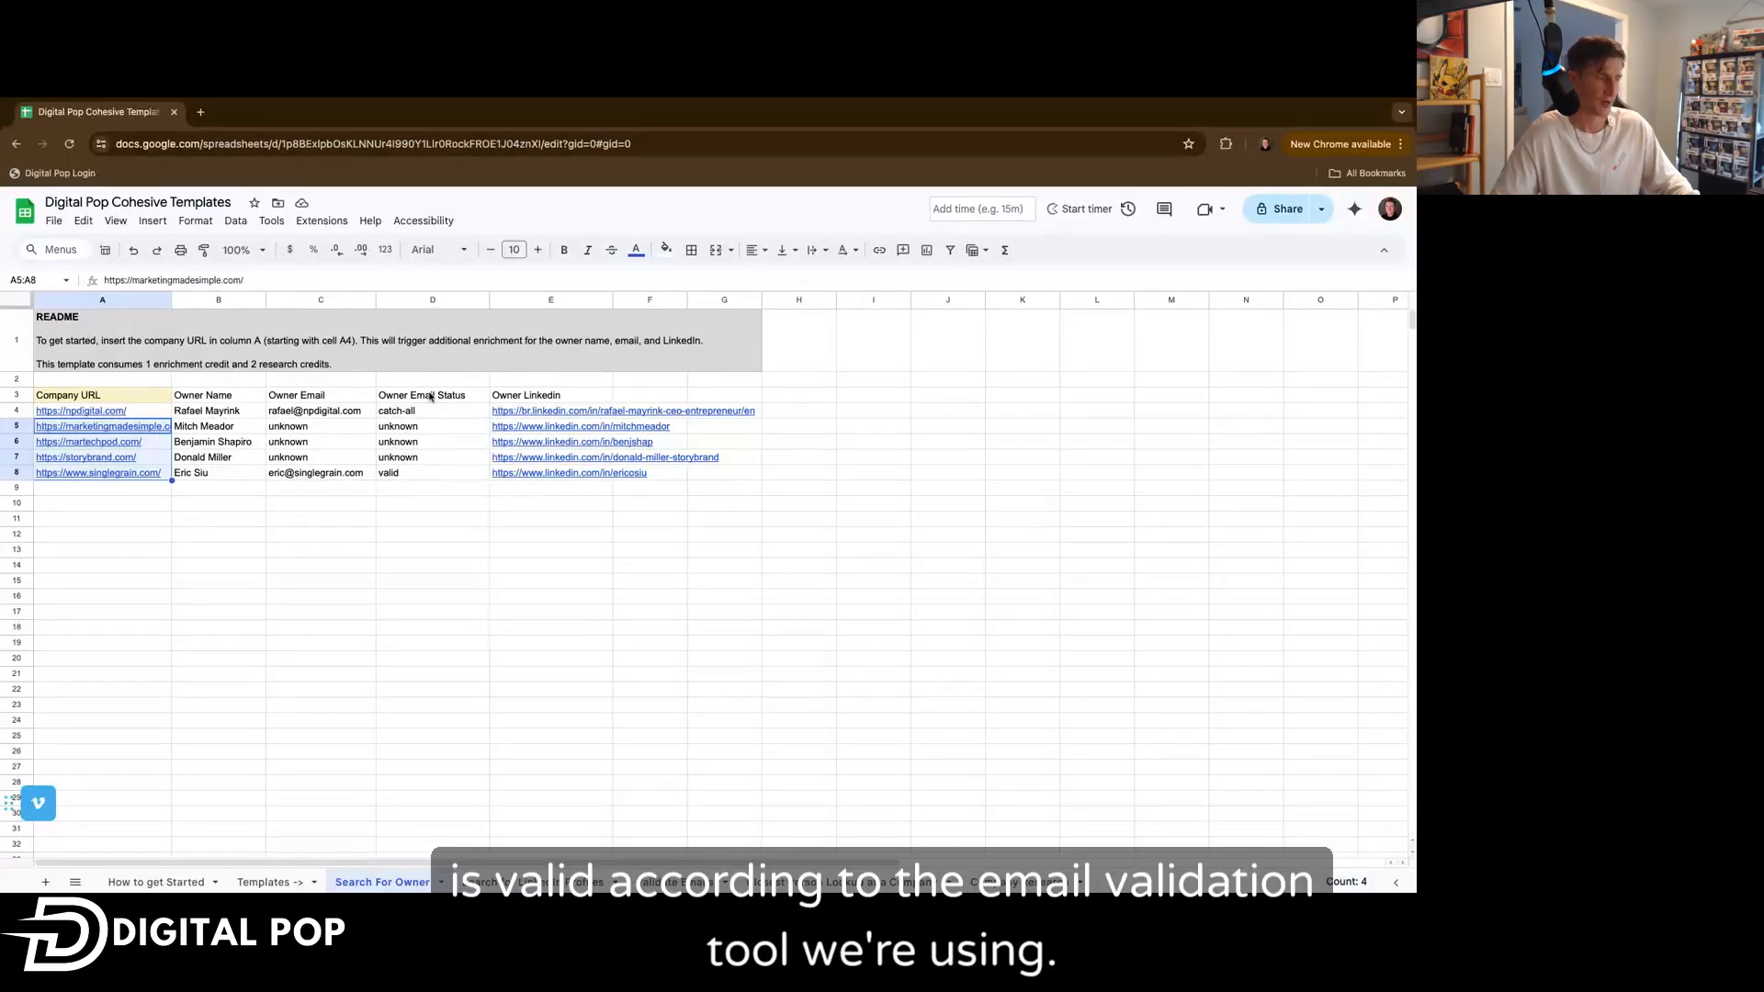
{"action": "left_click", "coordinate": [566, 442]}
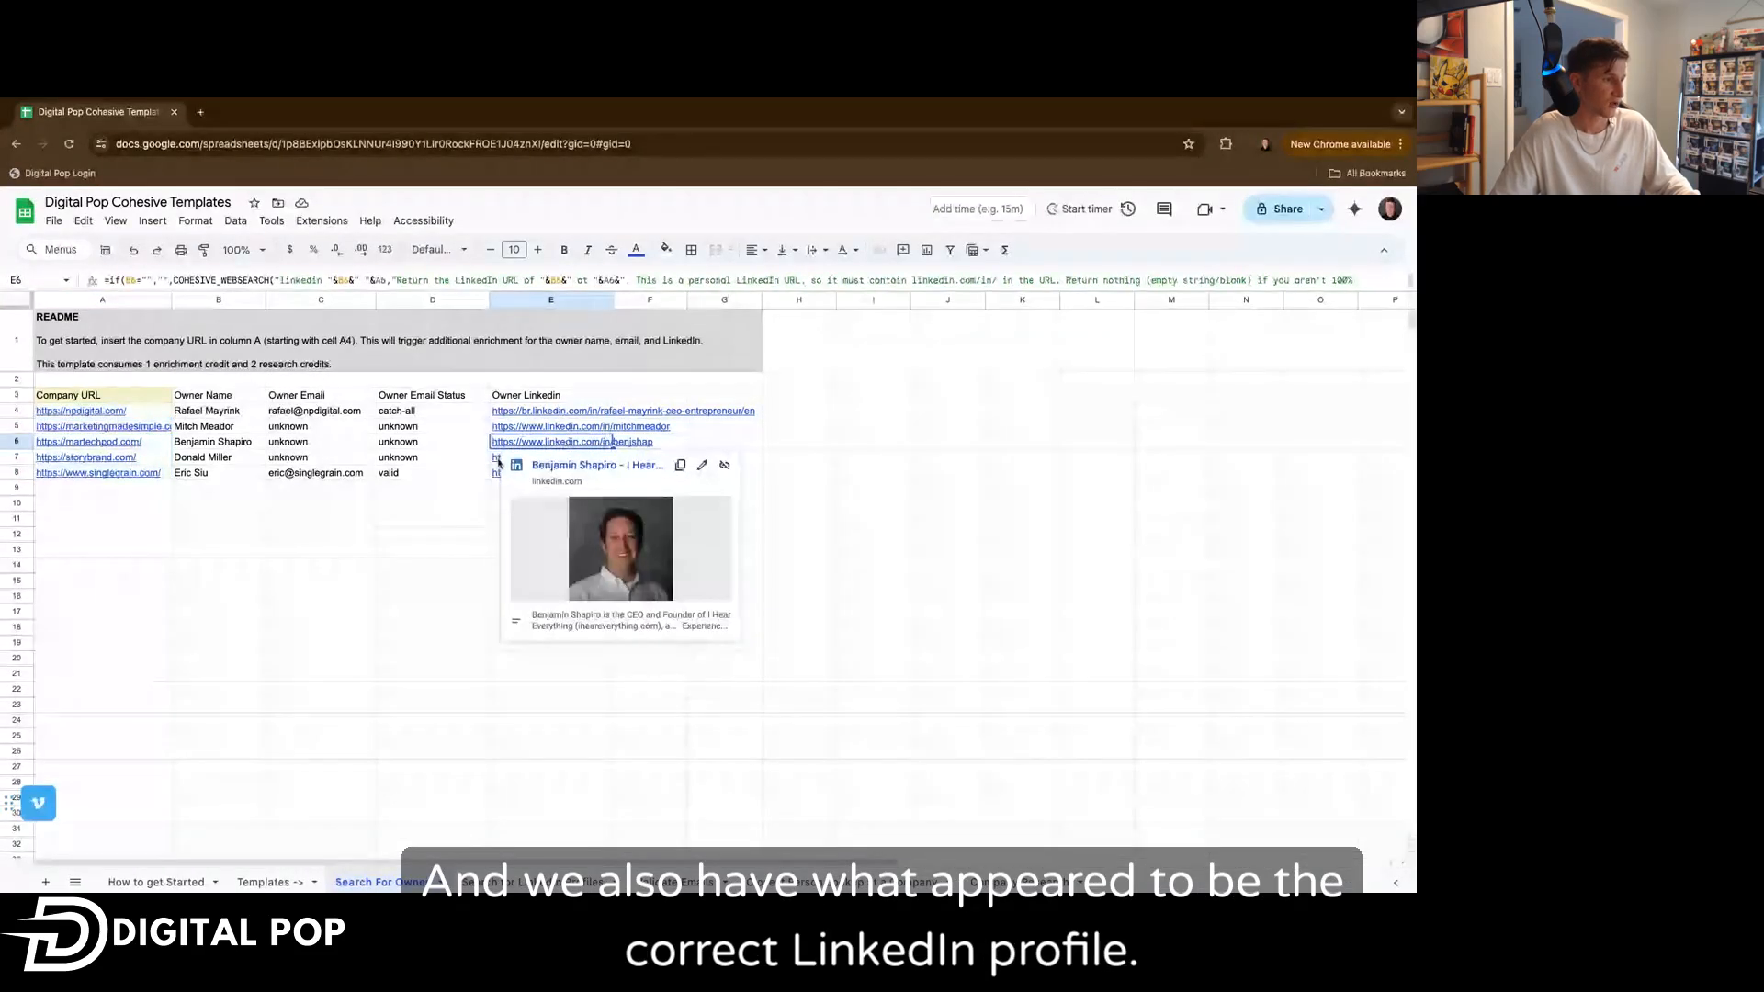
{"action": "mouse_move", "coordinate": [497, 461]}
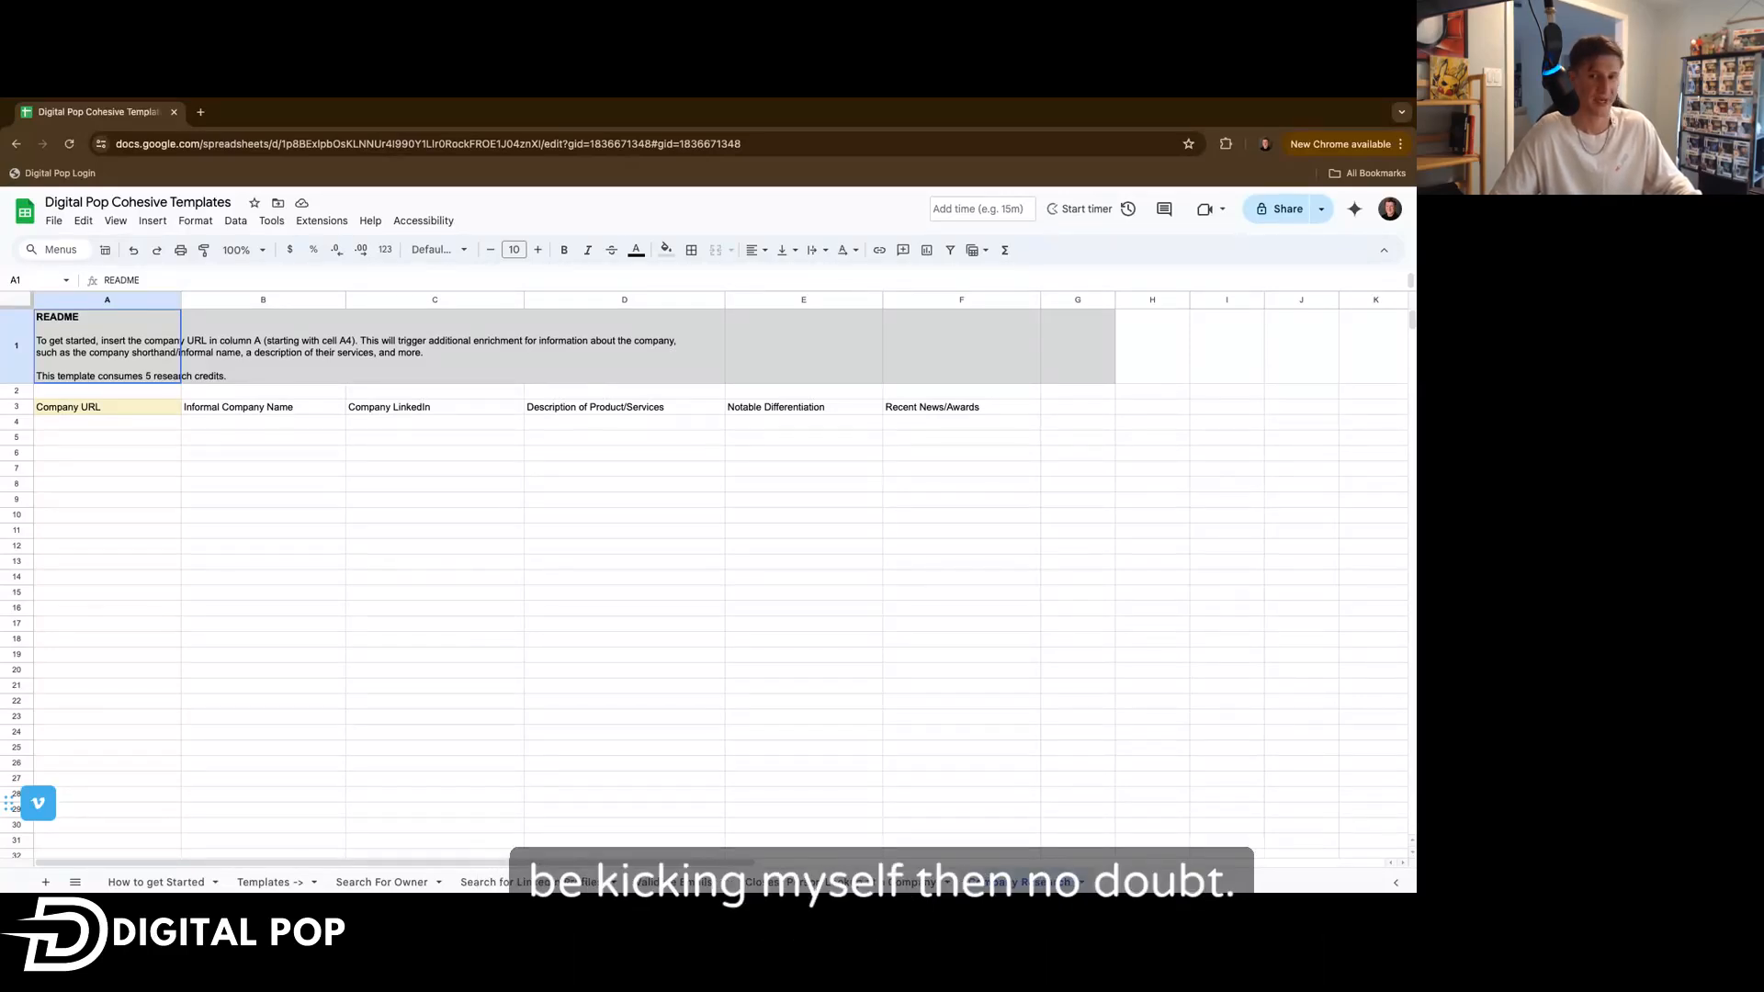
Copy all five URLs from the Templates sheet and paste them into column A from A4 of the Company Research sheet.
{"action": "left_click", "coordinate": [108, 422]}
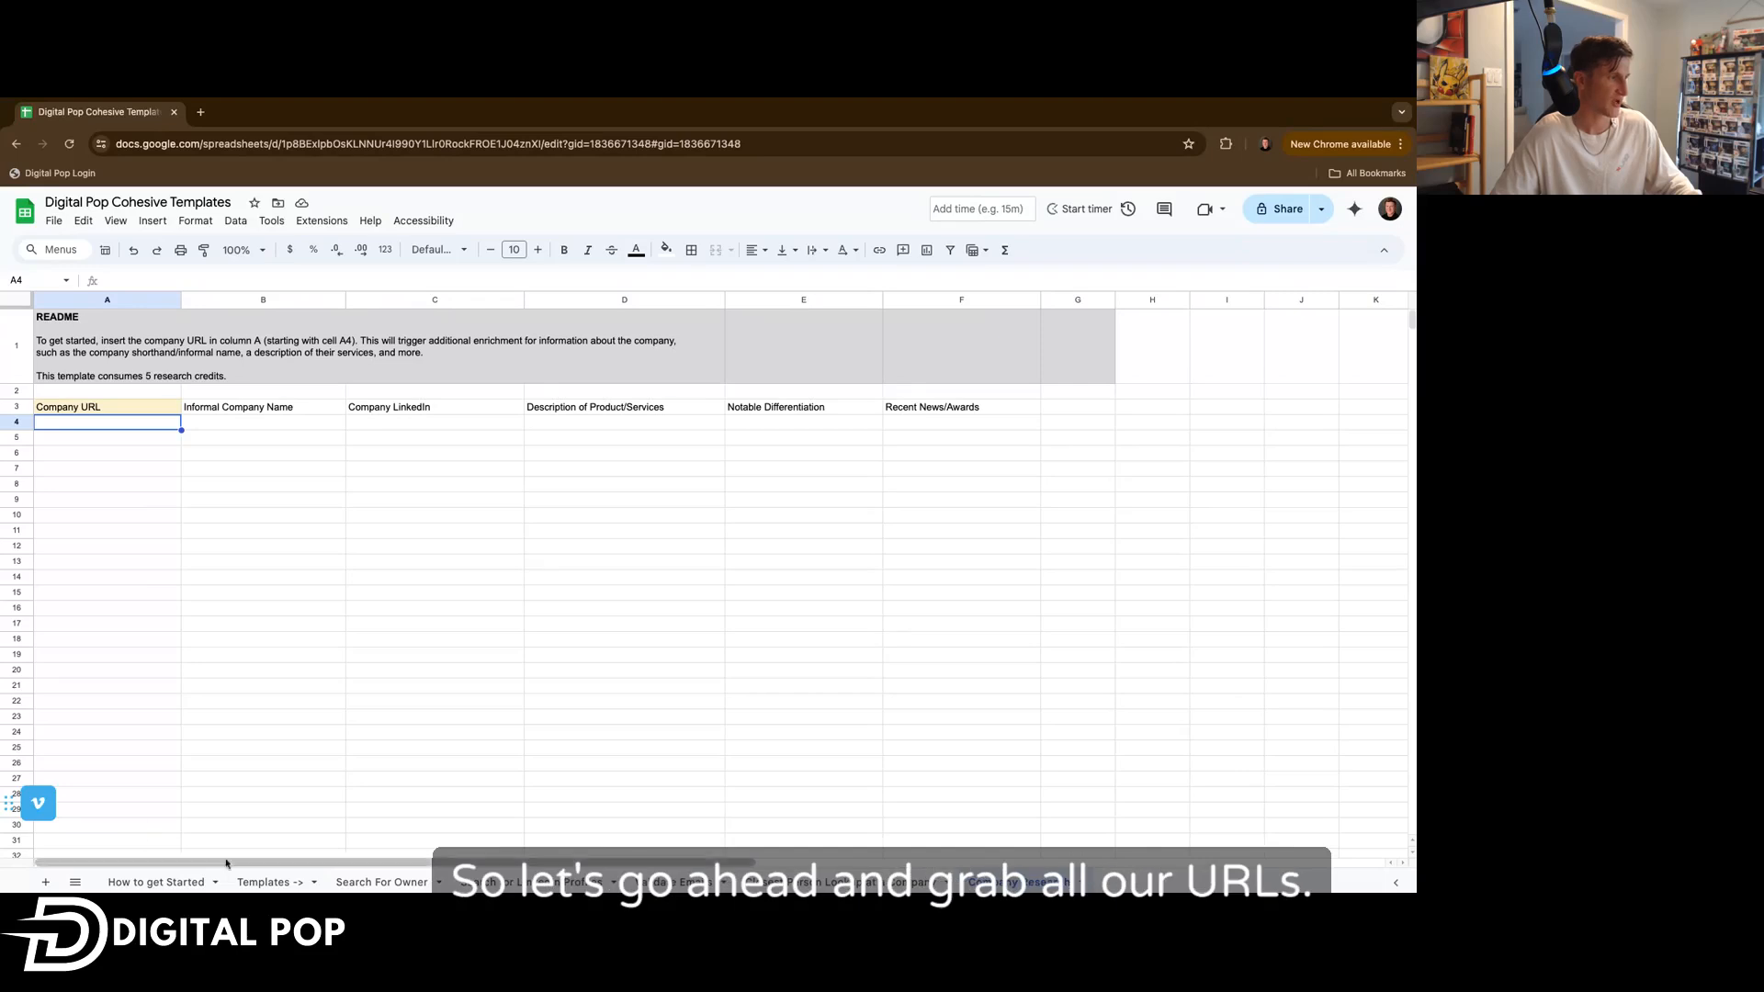
{"action": "left_click", "coordinate": [267, 882]}
{"action": "key", "text": "shift+Down"}
{"action": "key", "text": "ctrl+c"}
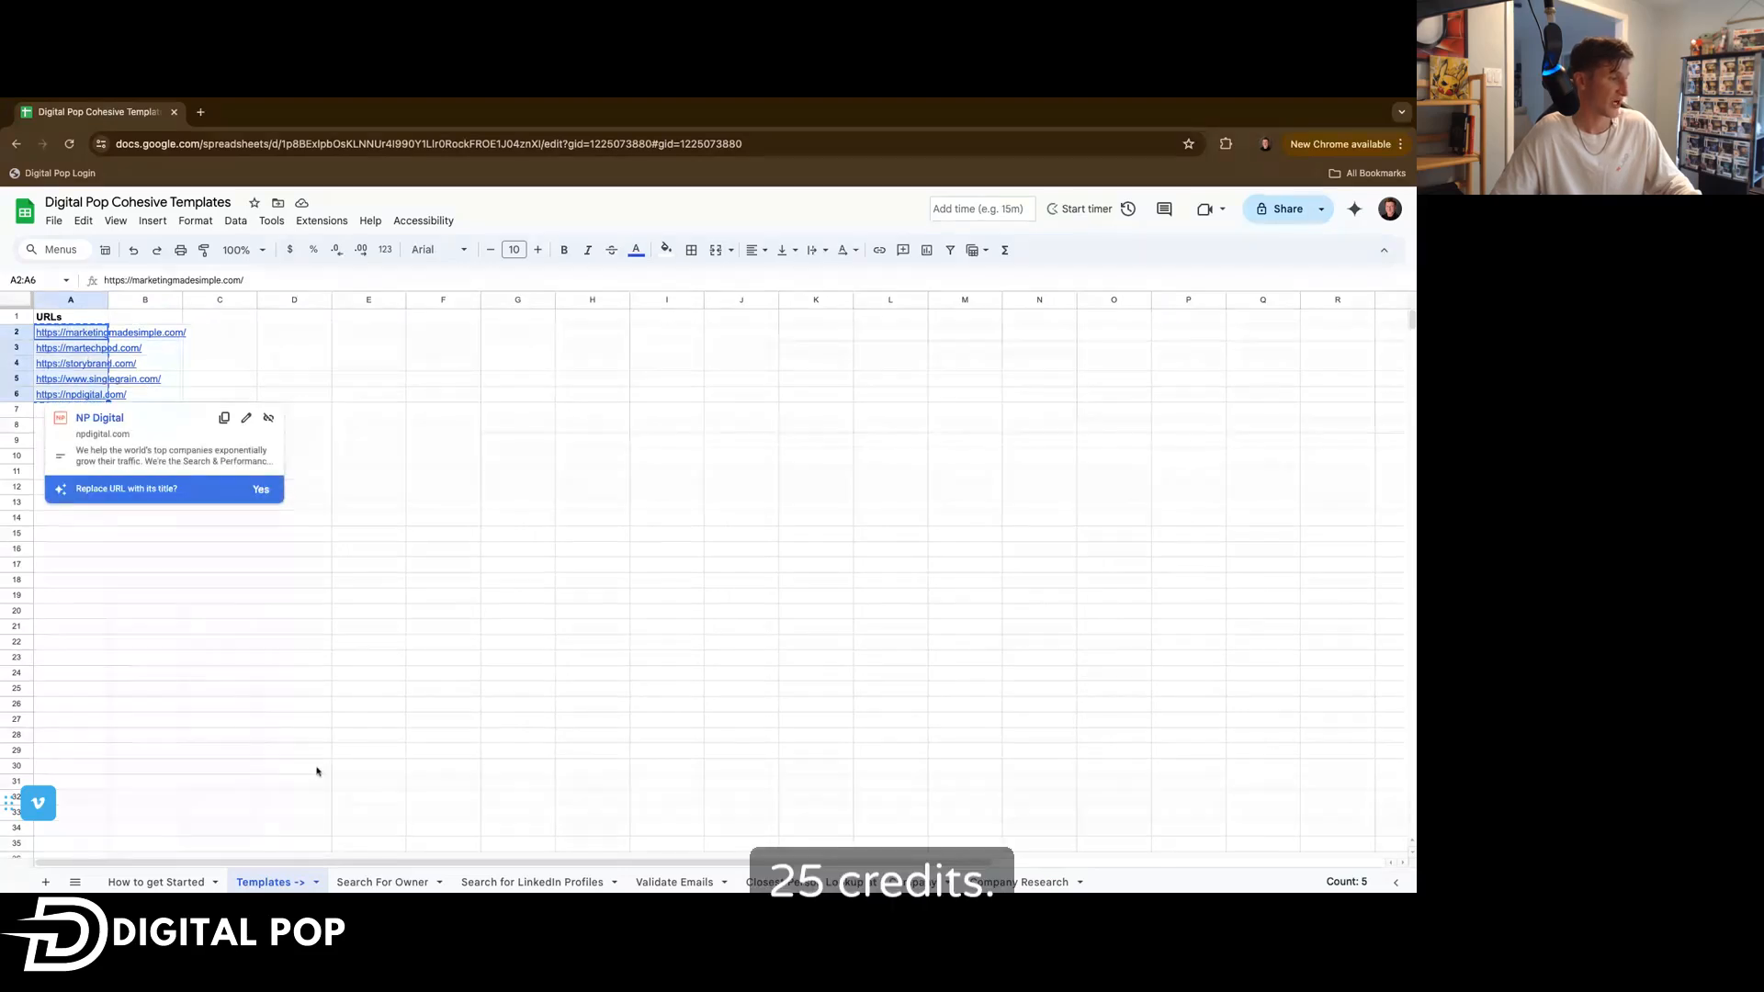
{"action": "left_click", "coordinate": [1019, 882]}
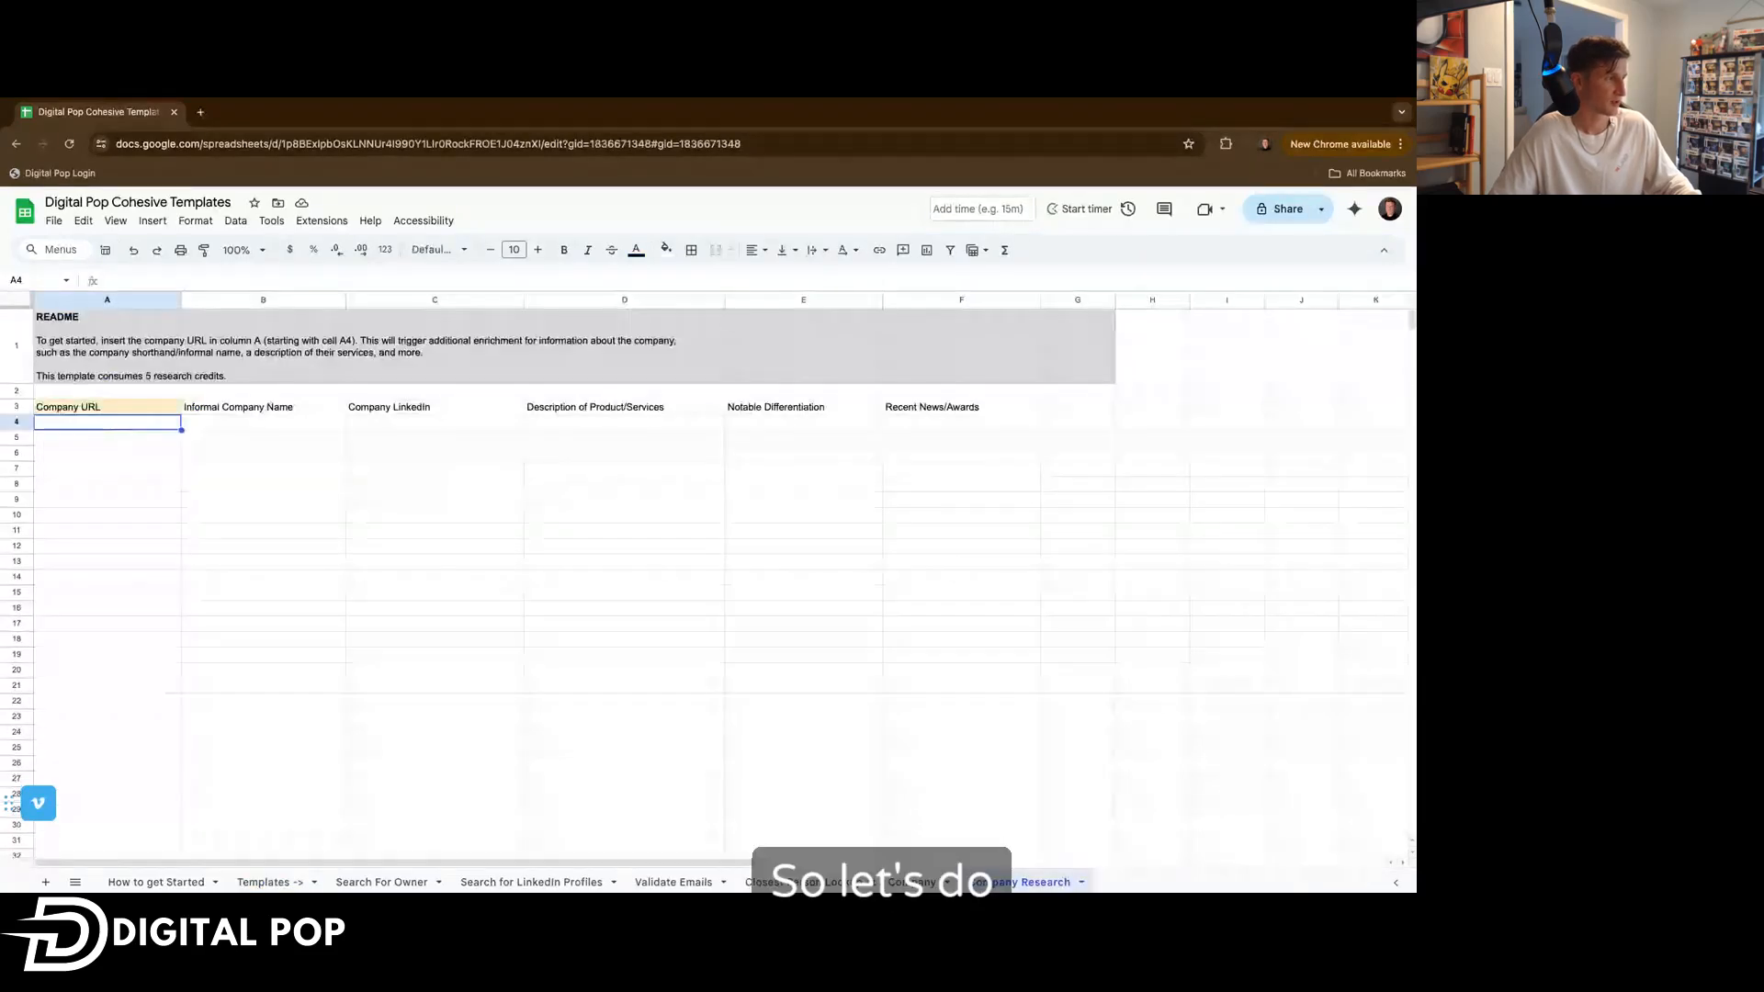
{"action": "key", "text": "ctrl+v"}
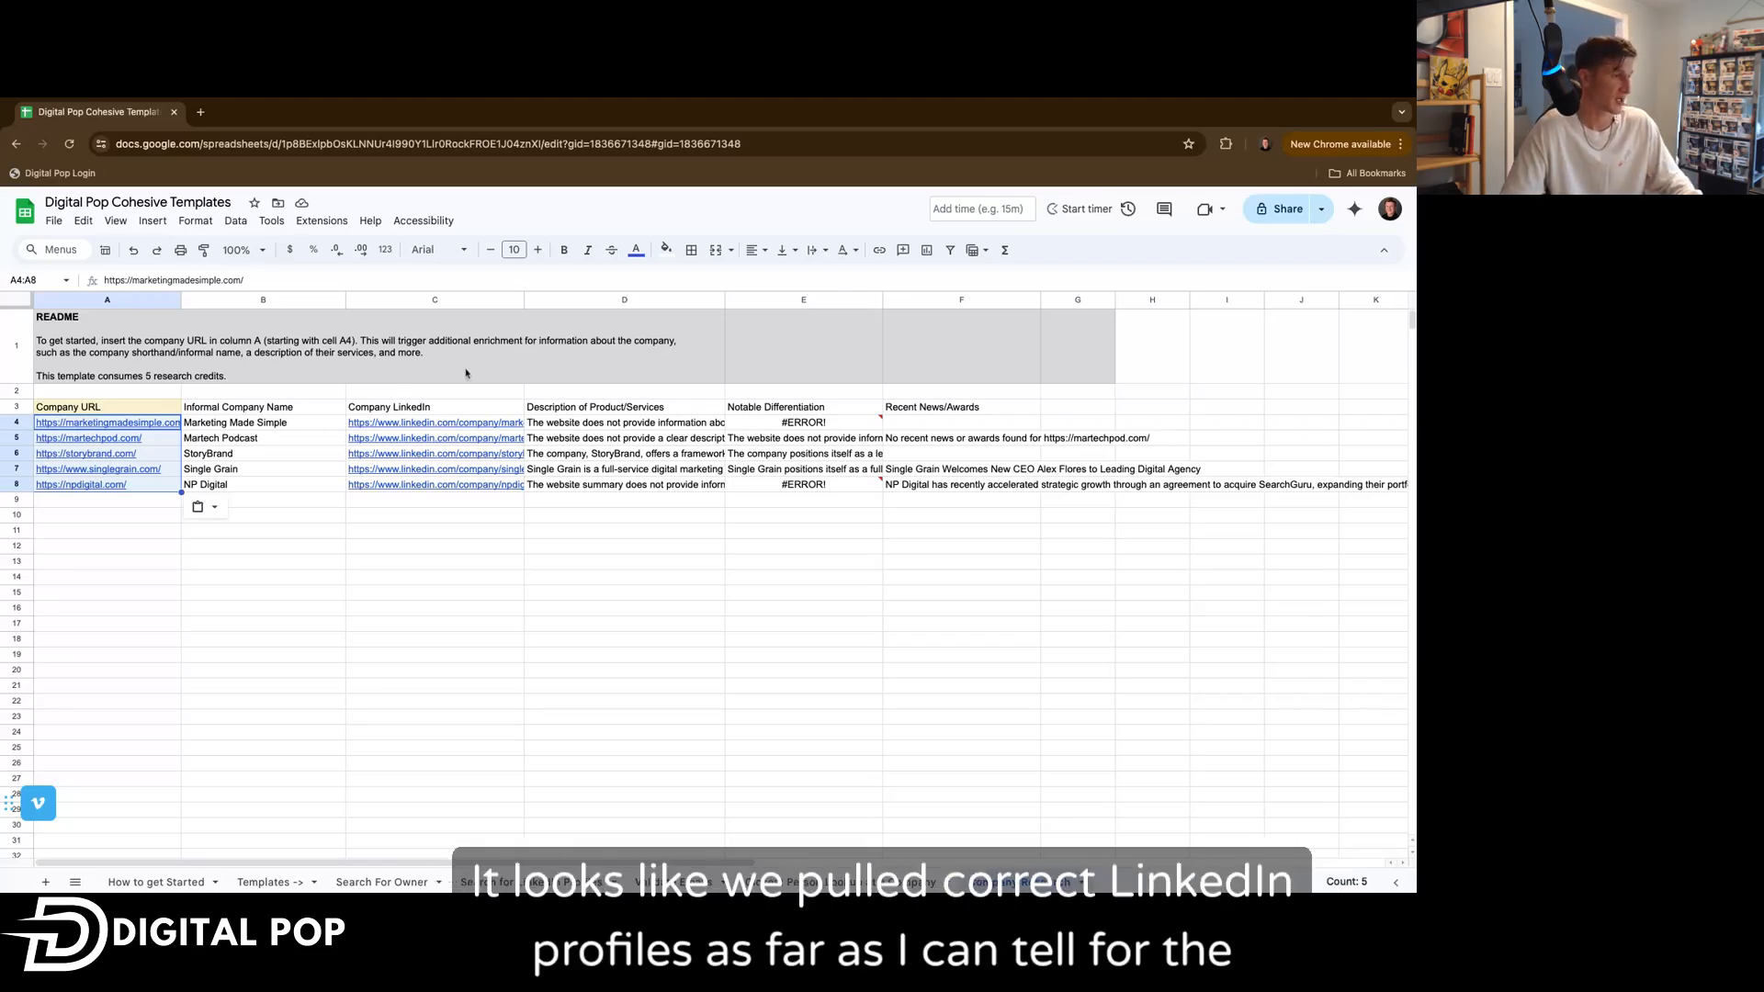
Preview each Company LinkedIn link returned in the Company Research sheet.
{"action": "left_click", "coordinate": [432, 423]}
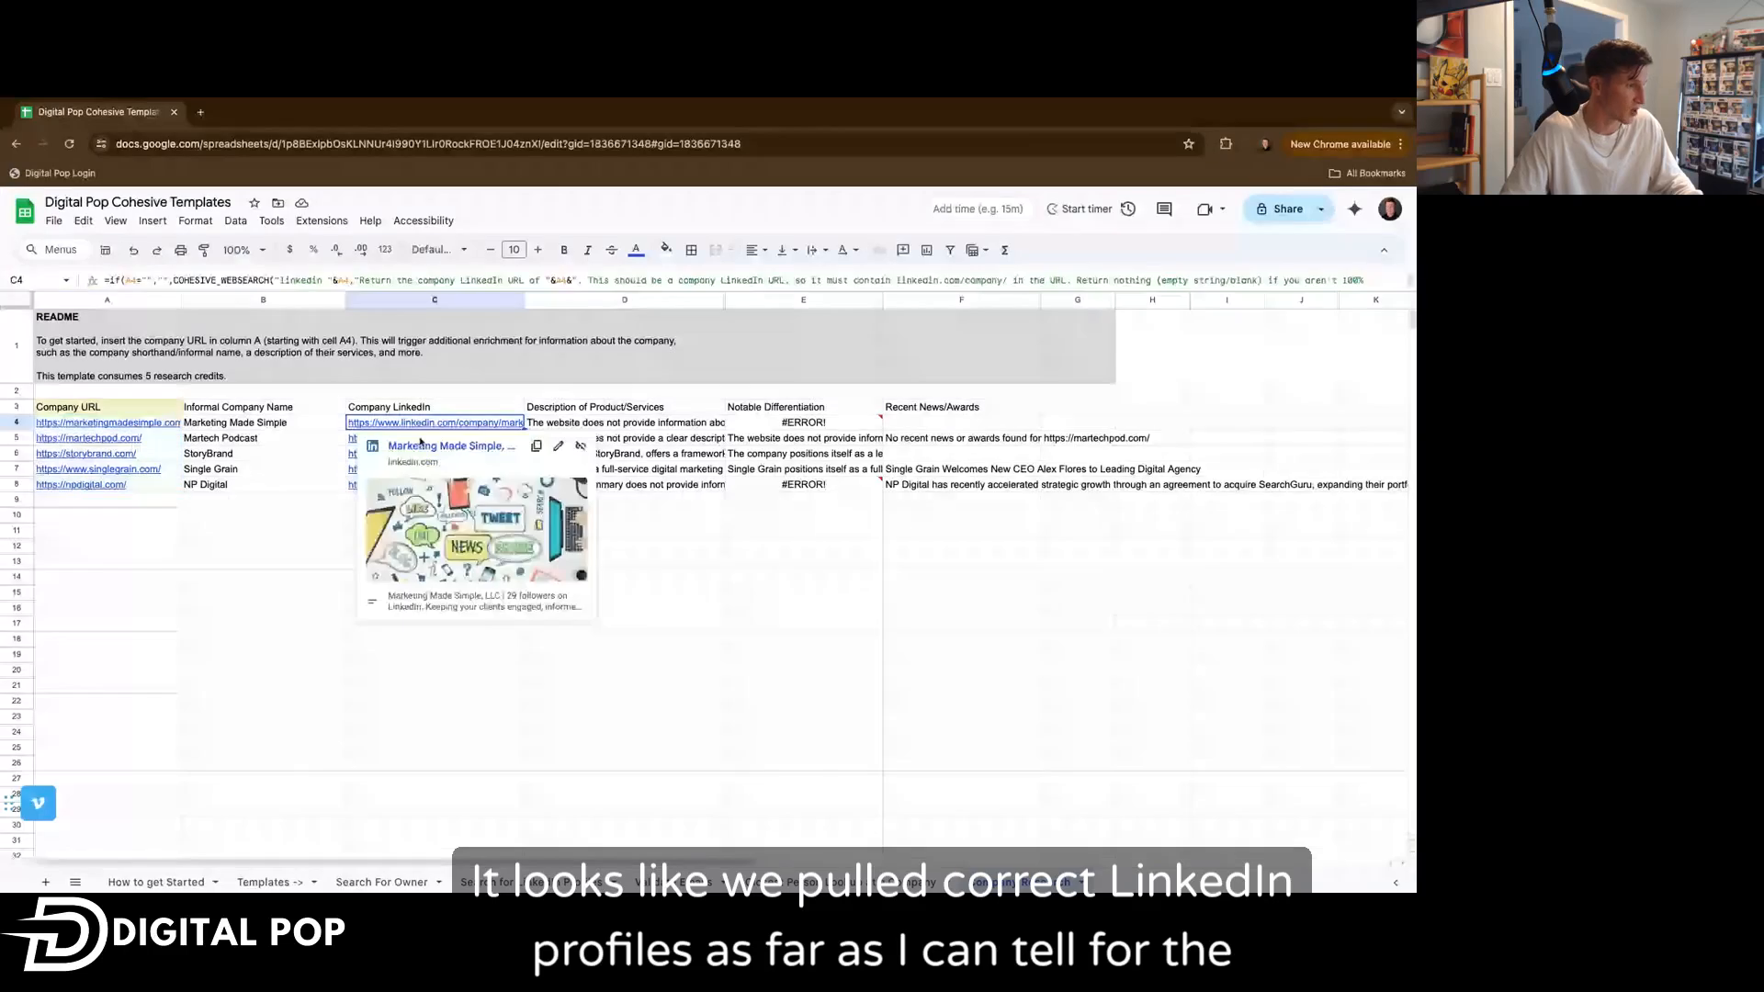
{"action": "left_click", "coordinate": [351, 439]}
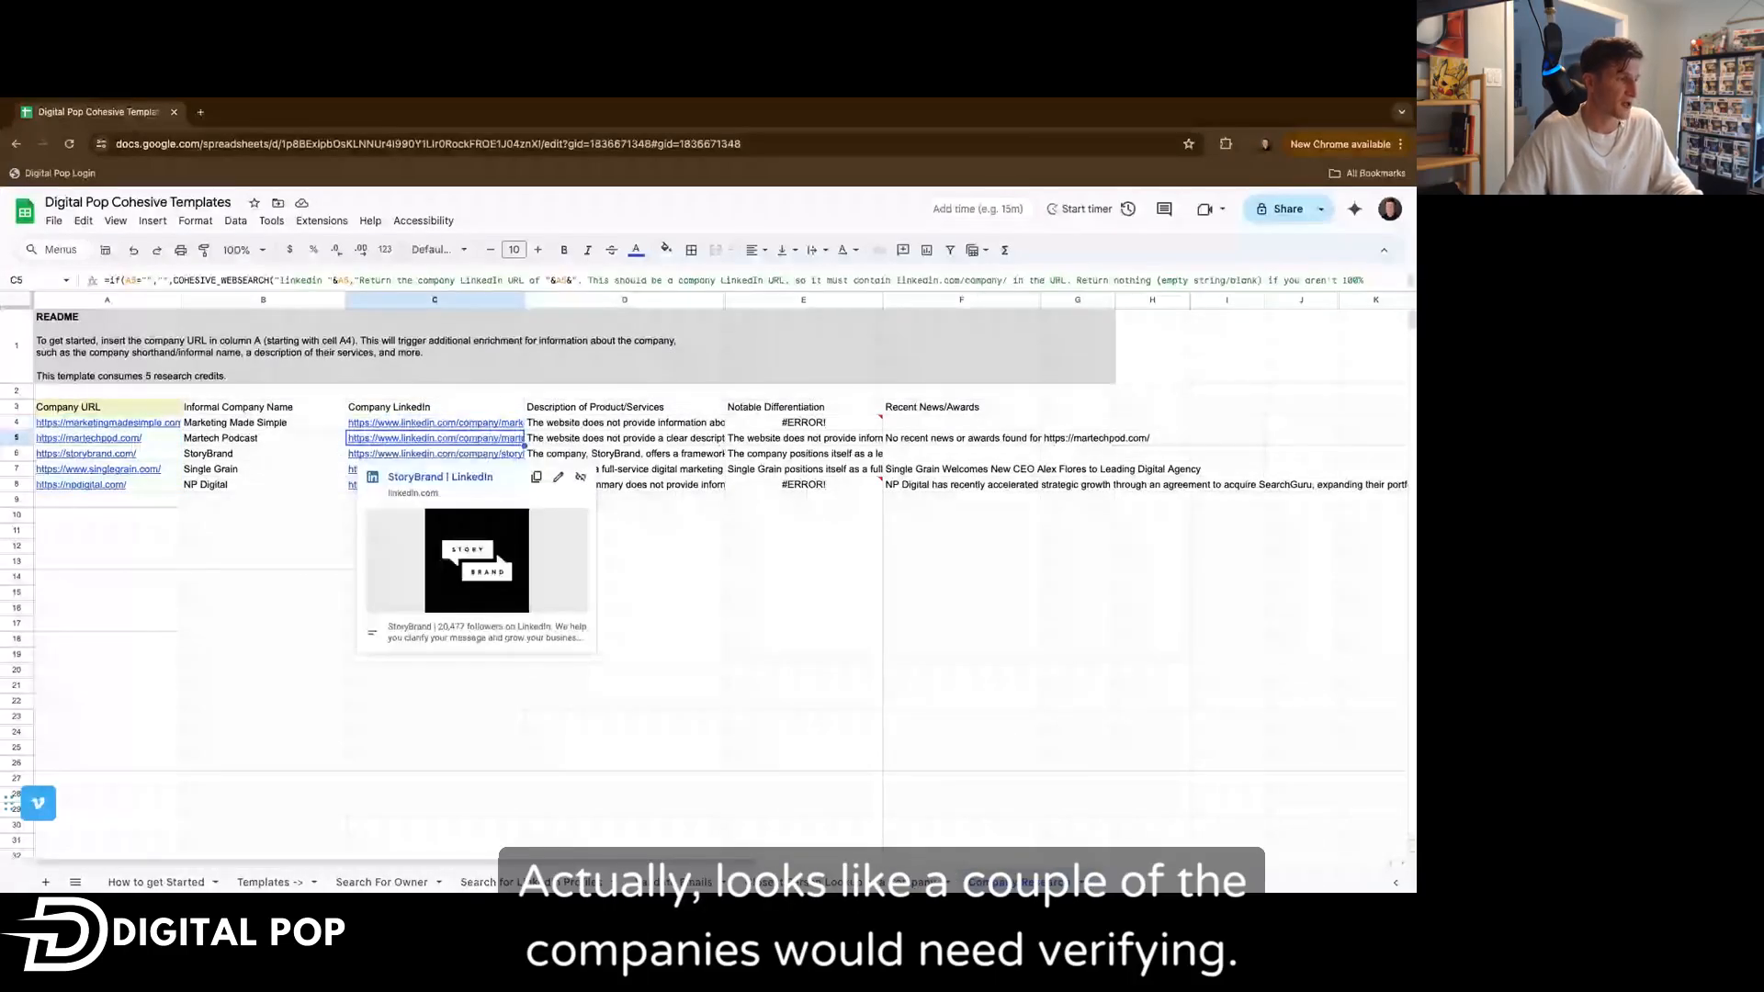
{"action": "mouse_move", "coordinate": [353, 472]}
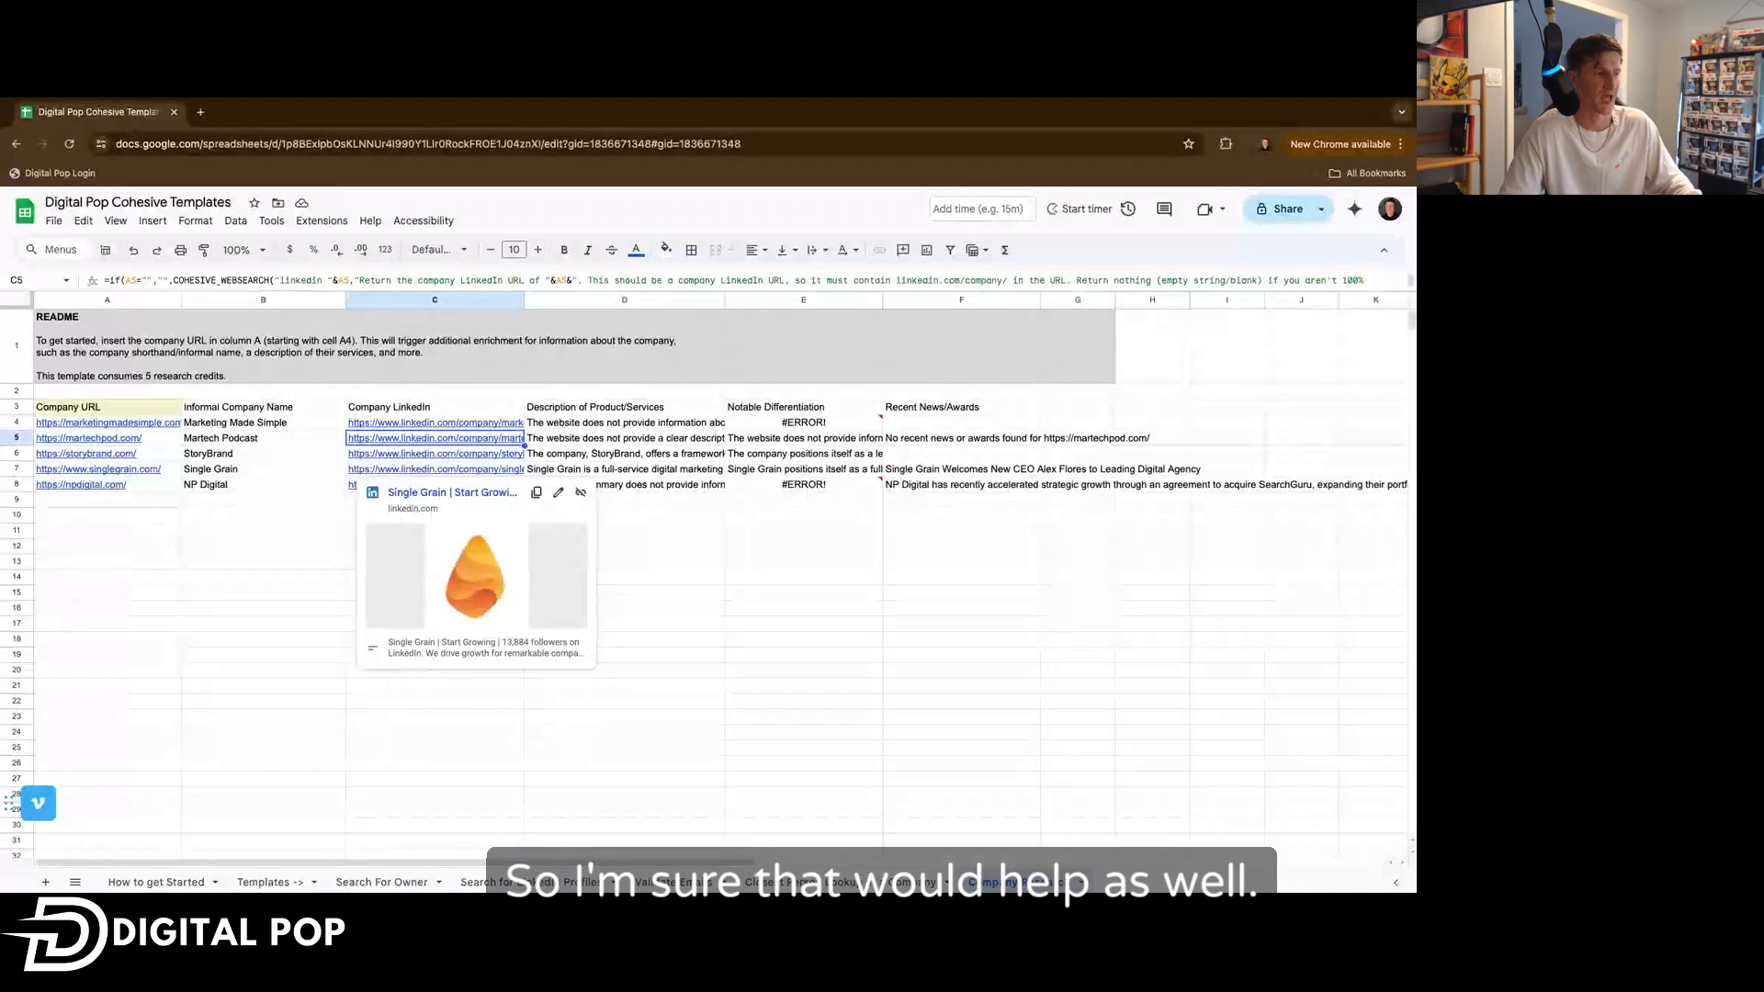
{"action": "left_click", "coordinate": [361, 457]}
{"action": "left_click", "coordinate": [354, 471]}
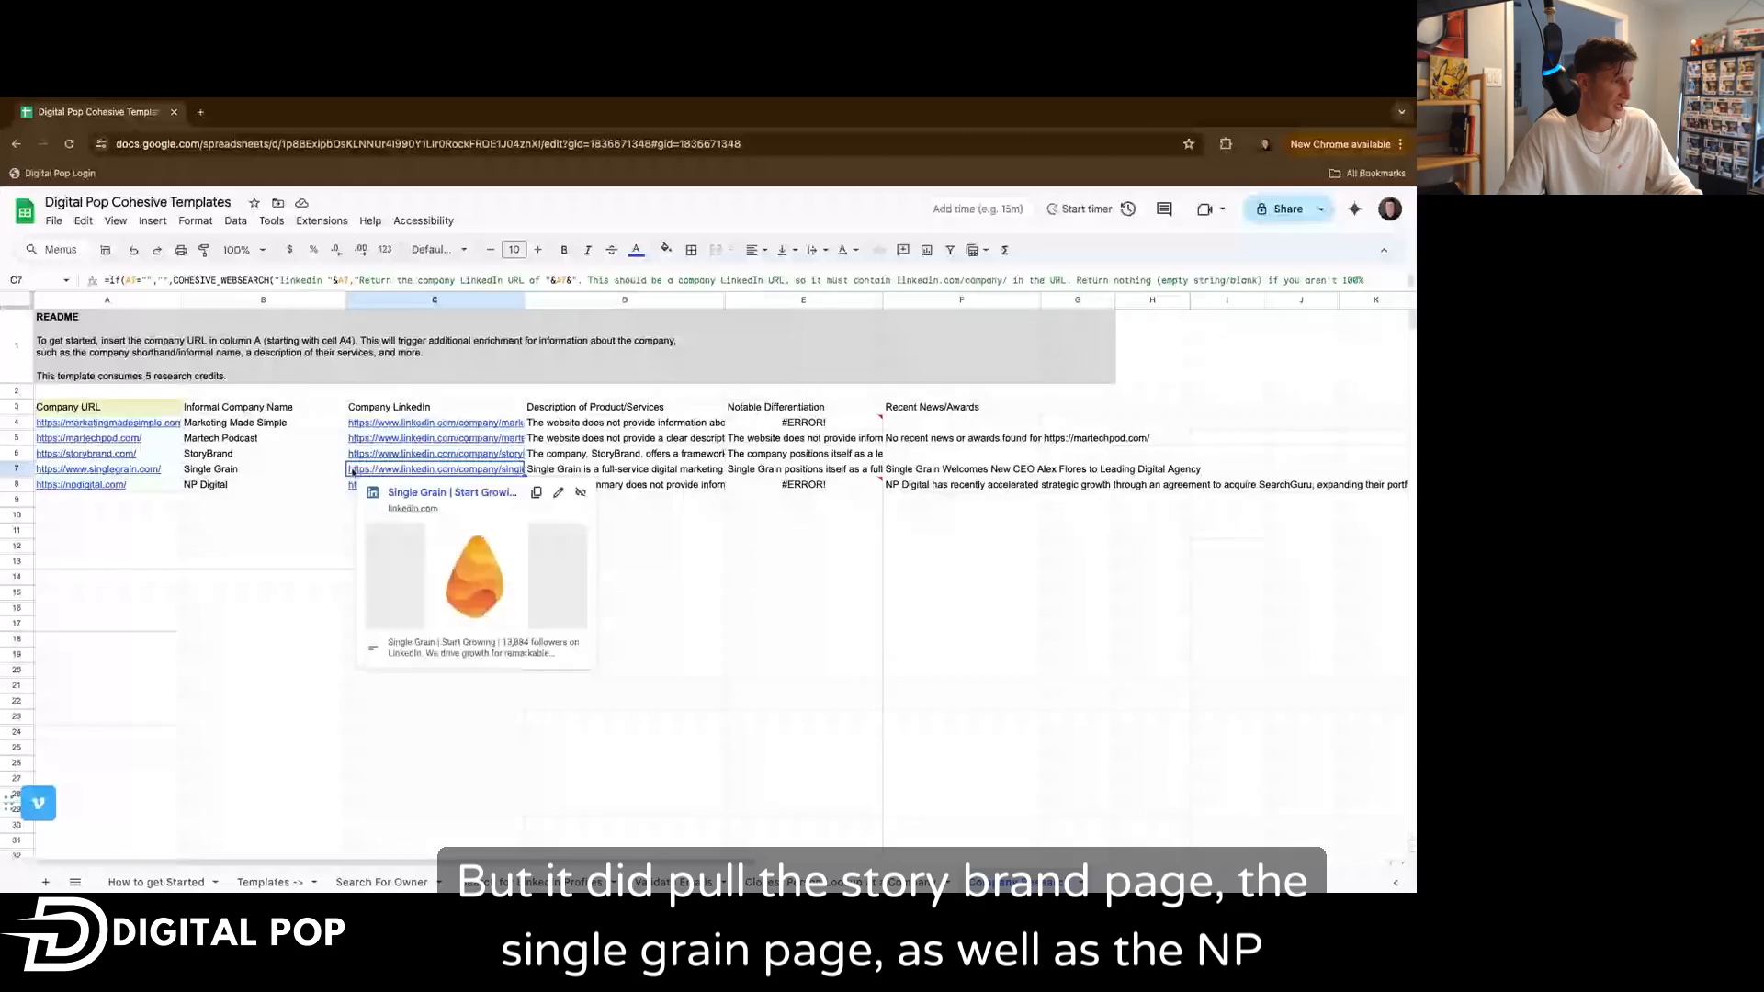
{"action": "left_click", "coordinate": [353, 487]}
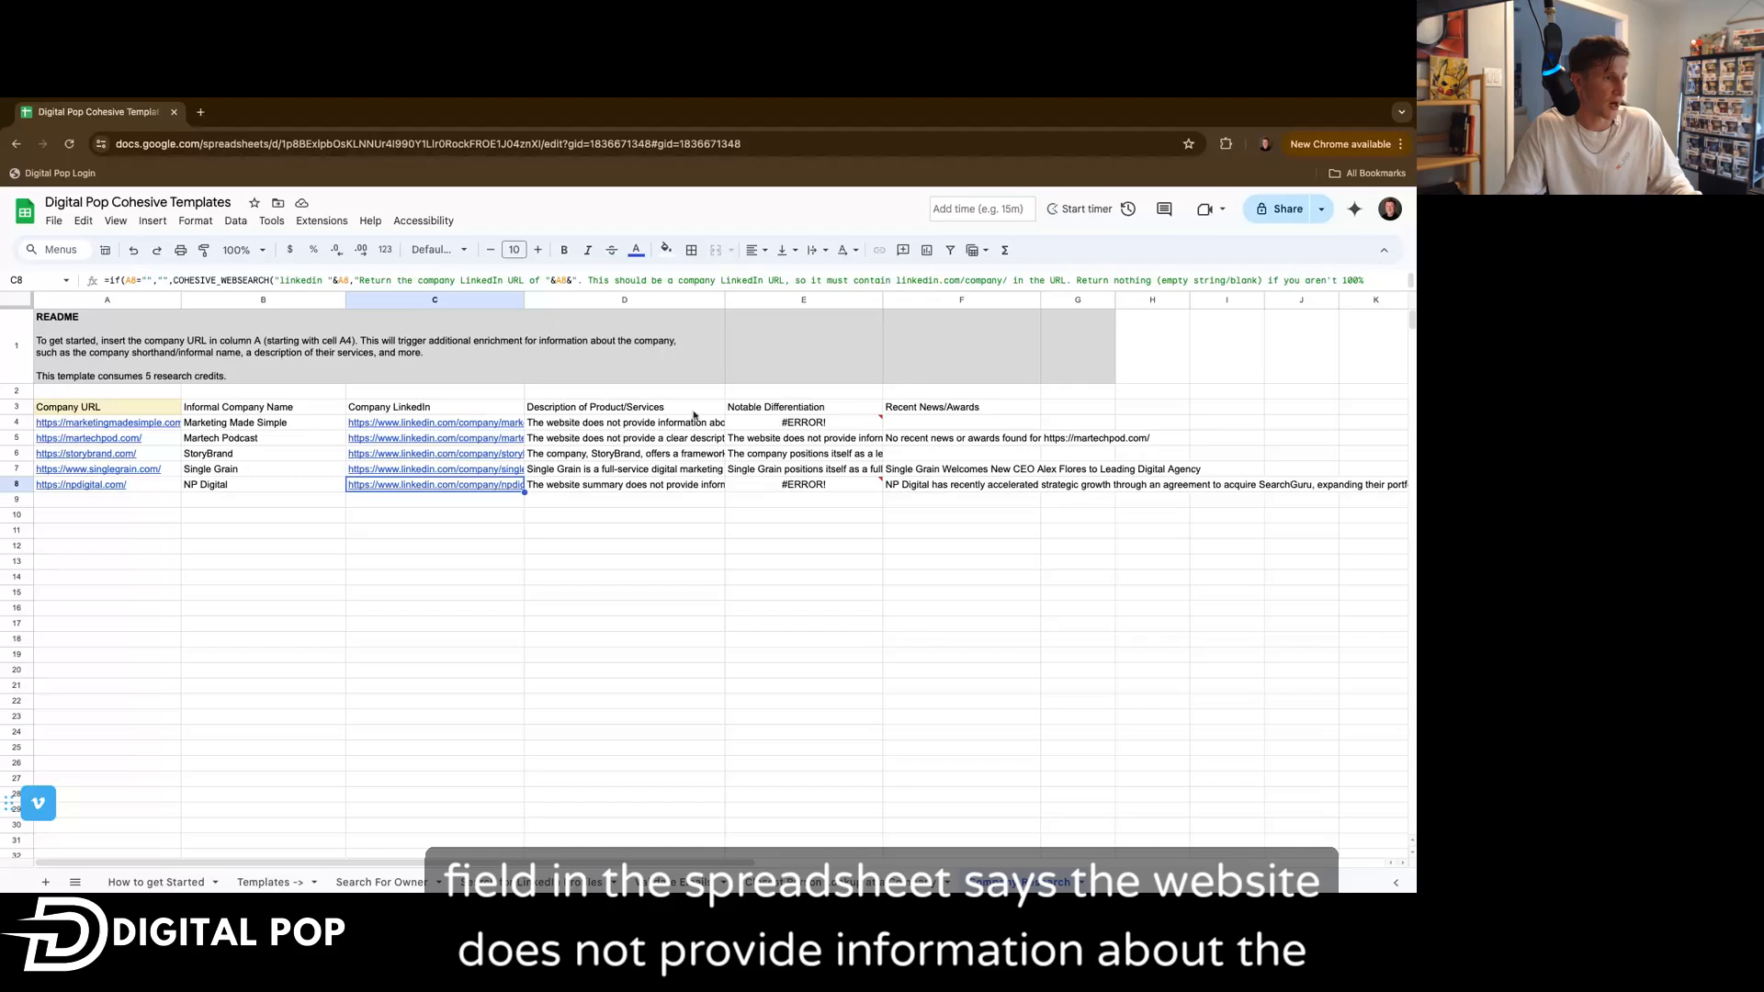
Widen the Description of Product/Services and Notable Differentiation columns to show more of their text.
{"action": "left_click_drag", "start_coordinate": [725, 300], "coordinate": [865, 306]}
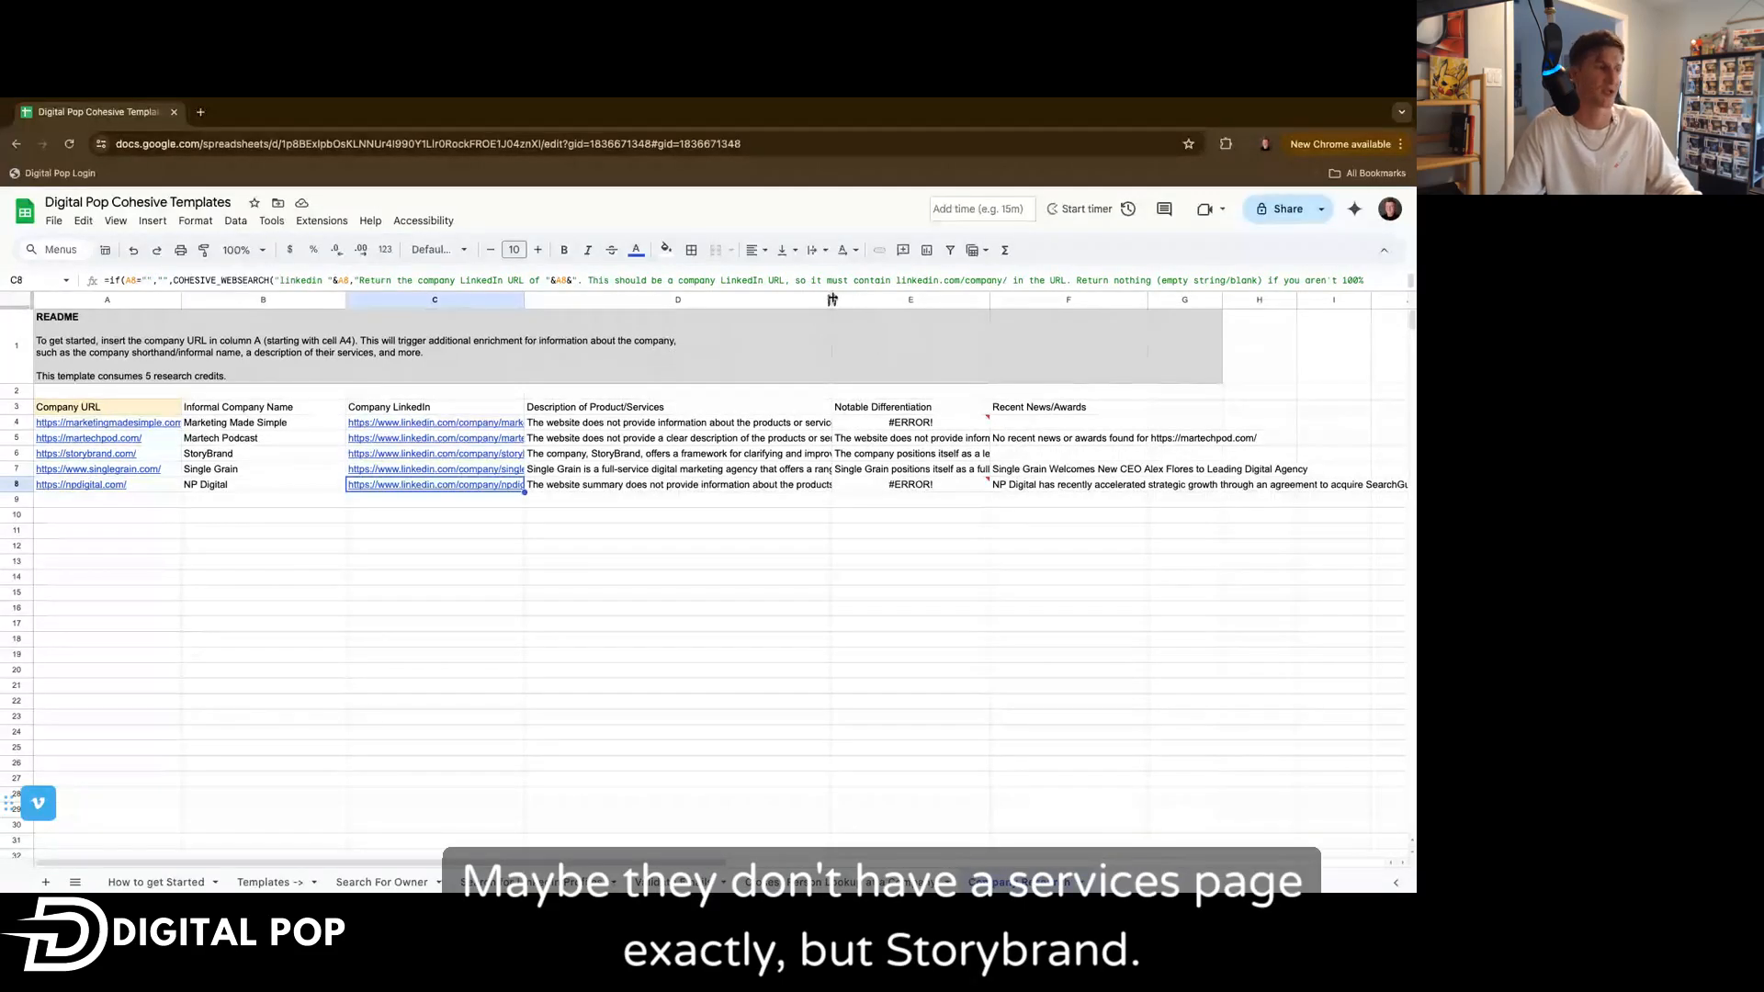
{"action": "left_click_drag", "start_coordinate": [832, 300], "coordinate": [869, 299]}
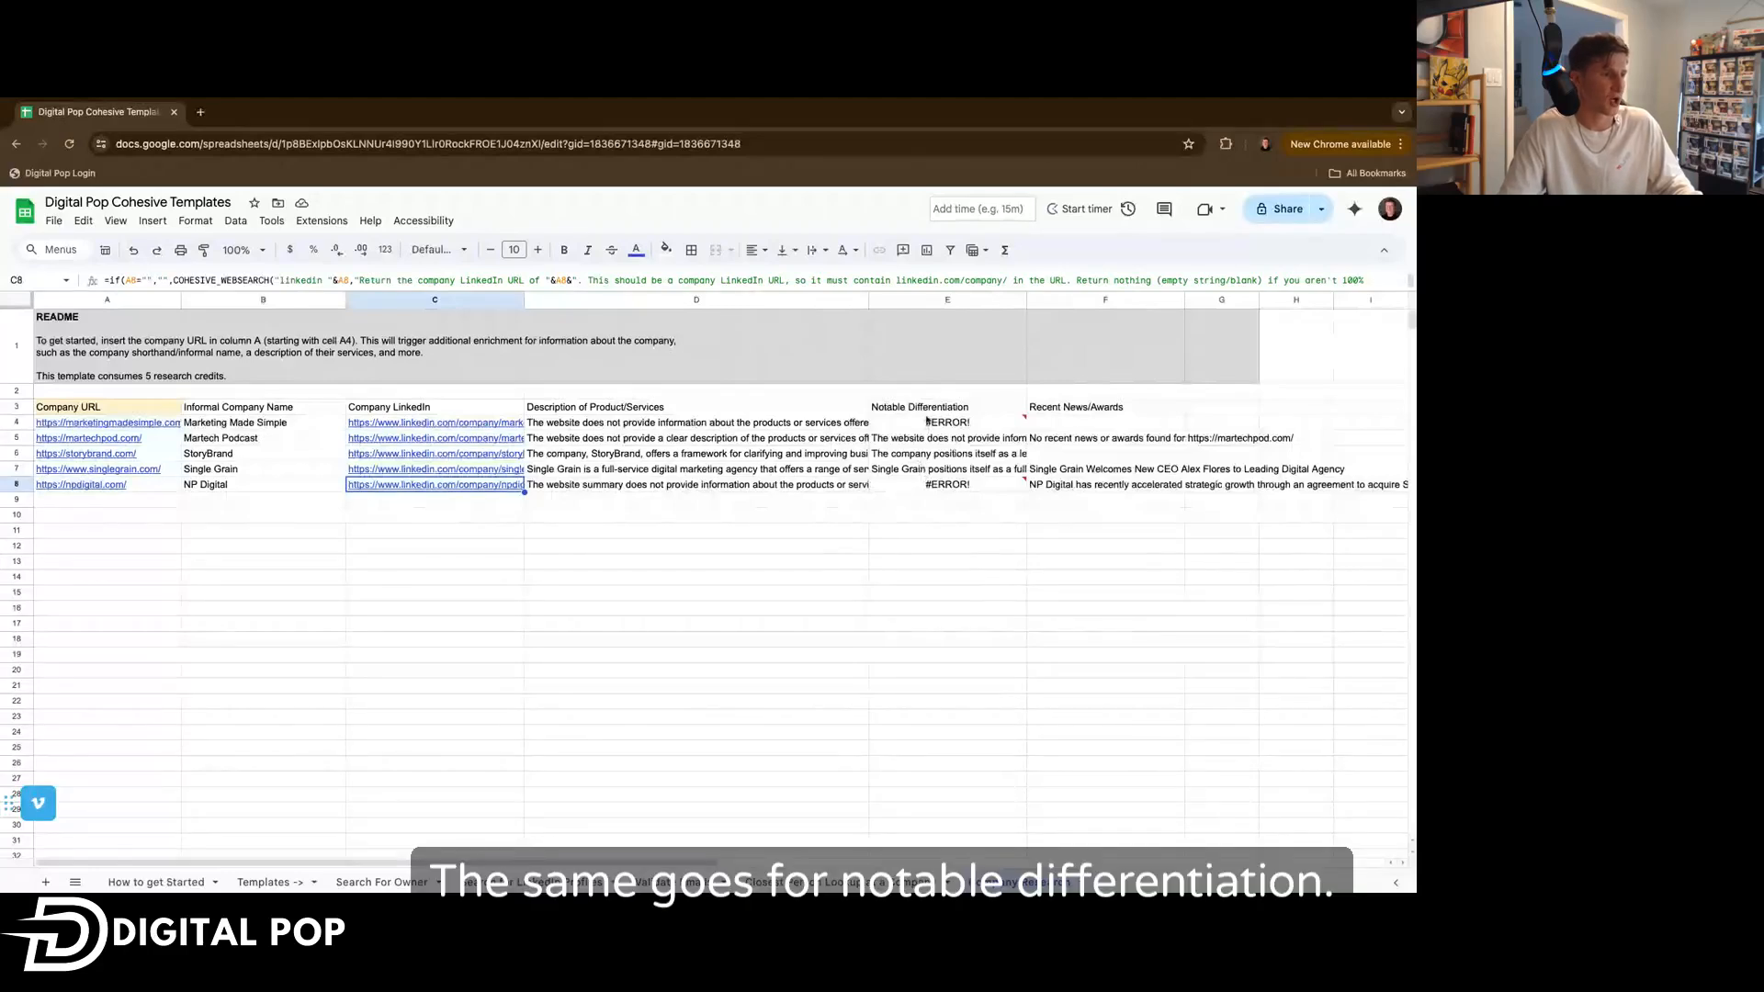
{"action": "left_click_drag", "start_coordinate": [1026, 301], "coordinate": [1144, 300]}
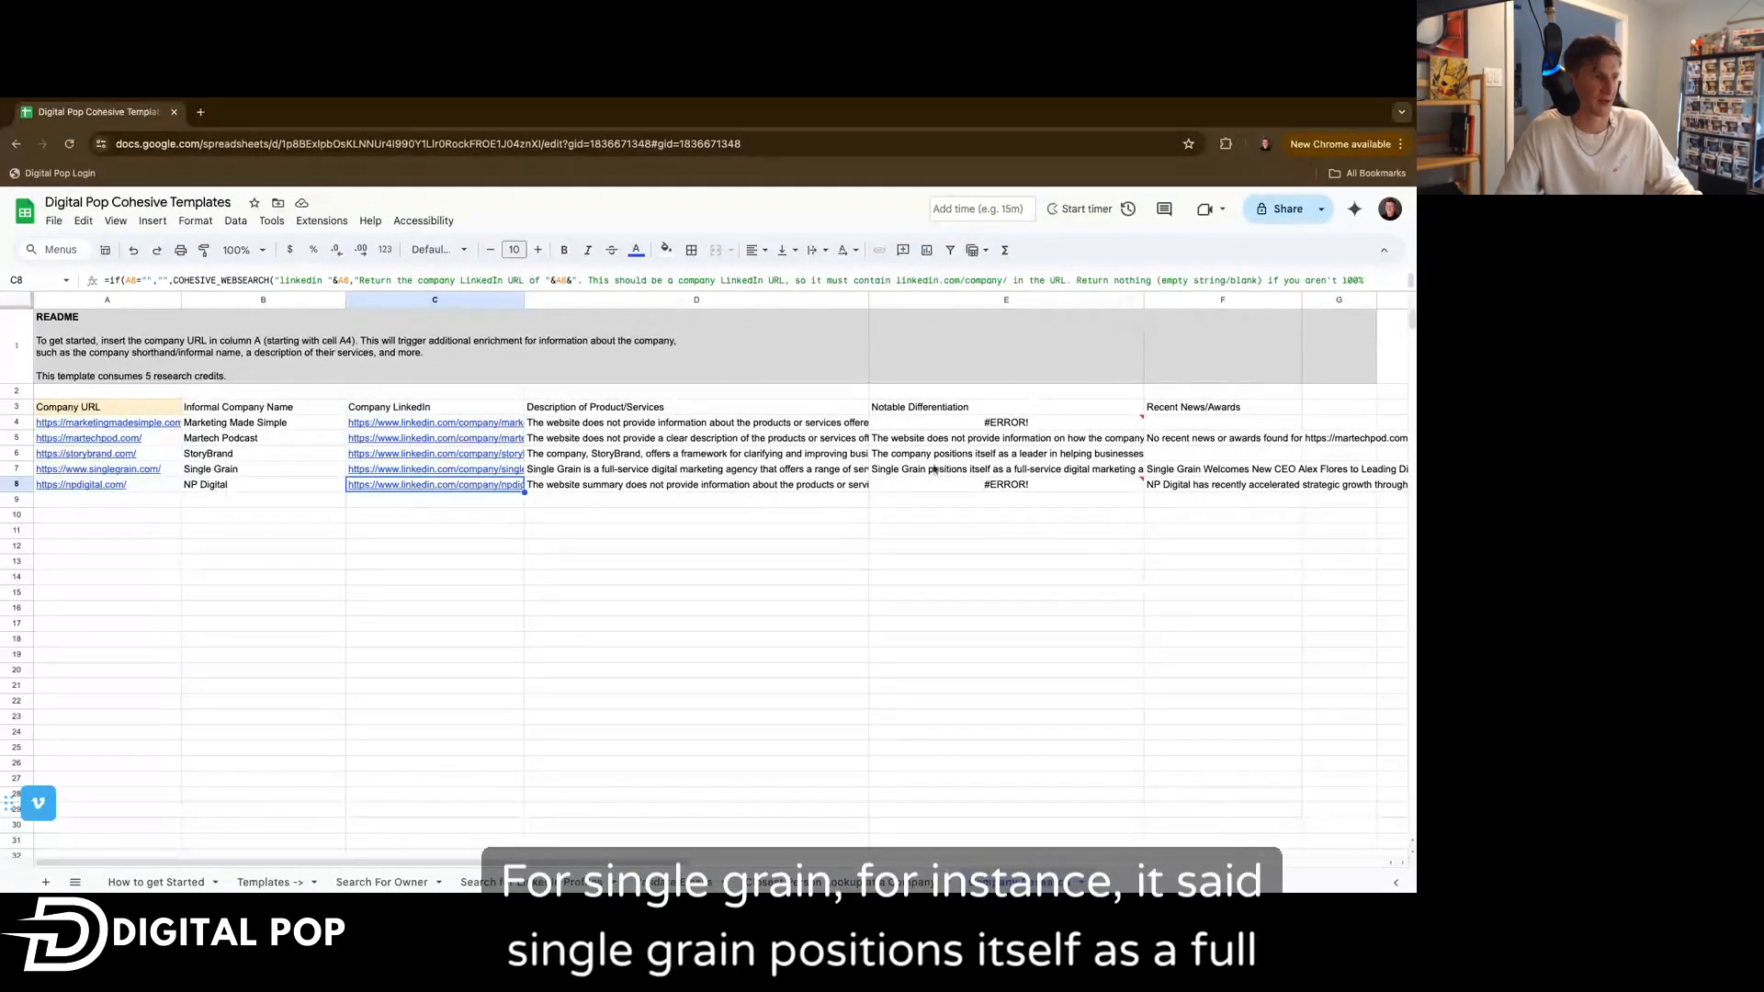
{"action": "left_click", "coordinate": [1149, 300]}
{"action": "left_click_drag", "start_coordinate": [1147, 300], "coordinate": [1323, 299]}
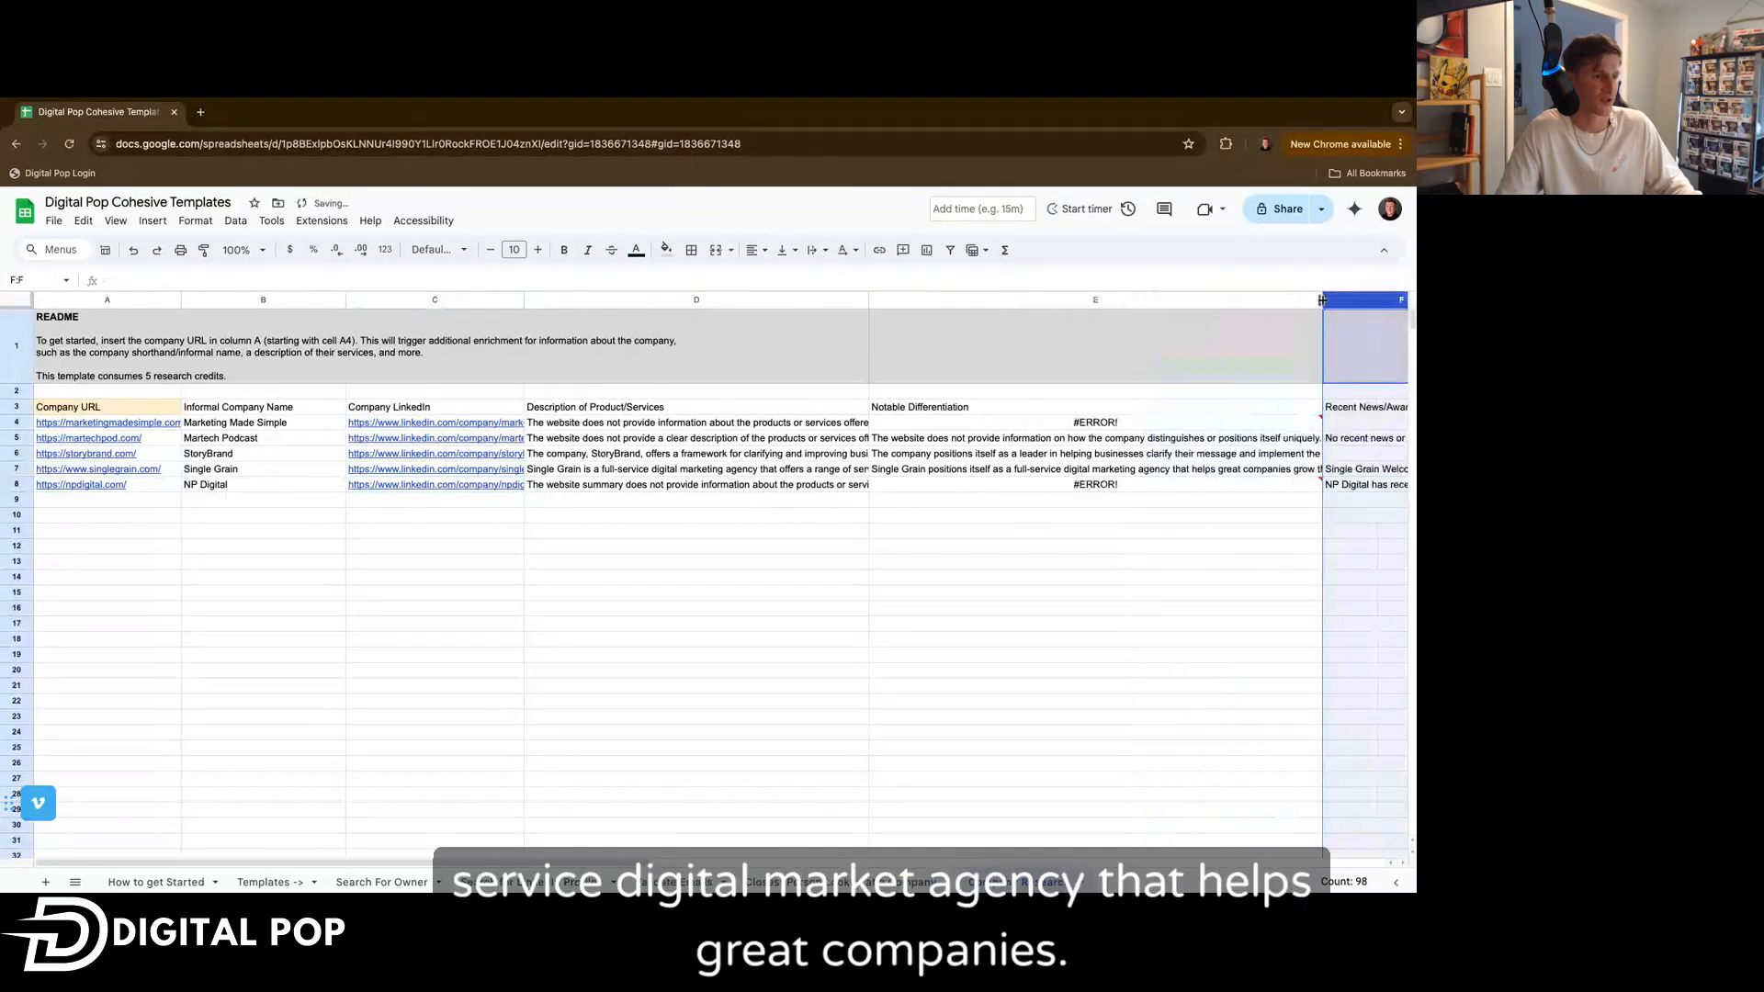
{"action": "scroll", "coordinate": [1323, 349], "scroll_direction": "right", "scroll_amount": 2}
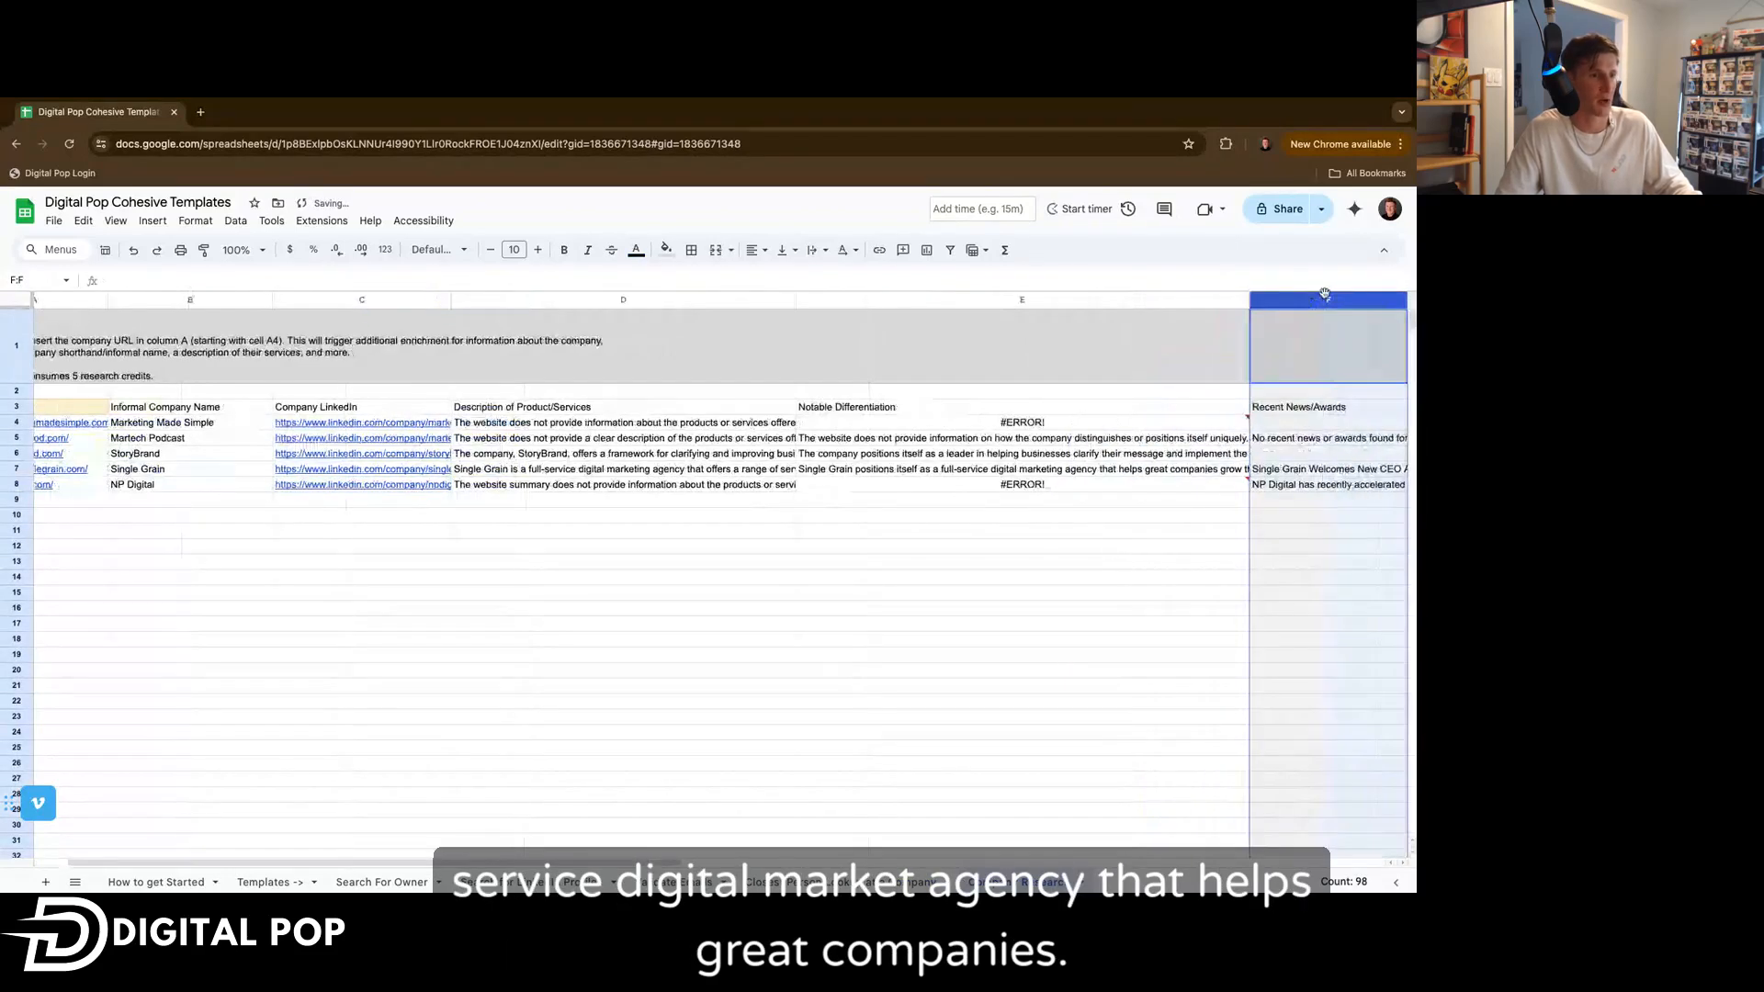
{"action": "left_click_drag", "start_coordinate": [1248, 300], "coordinate": [1404, 300]}
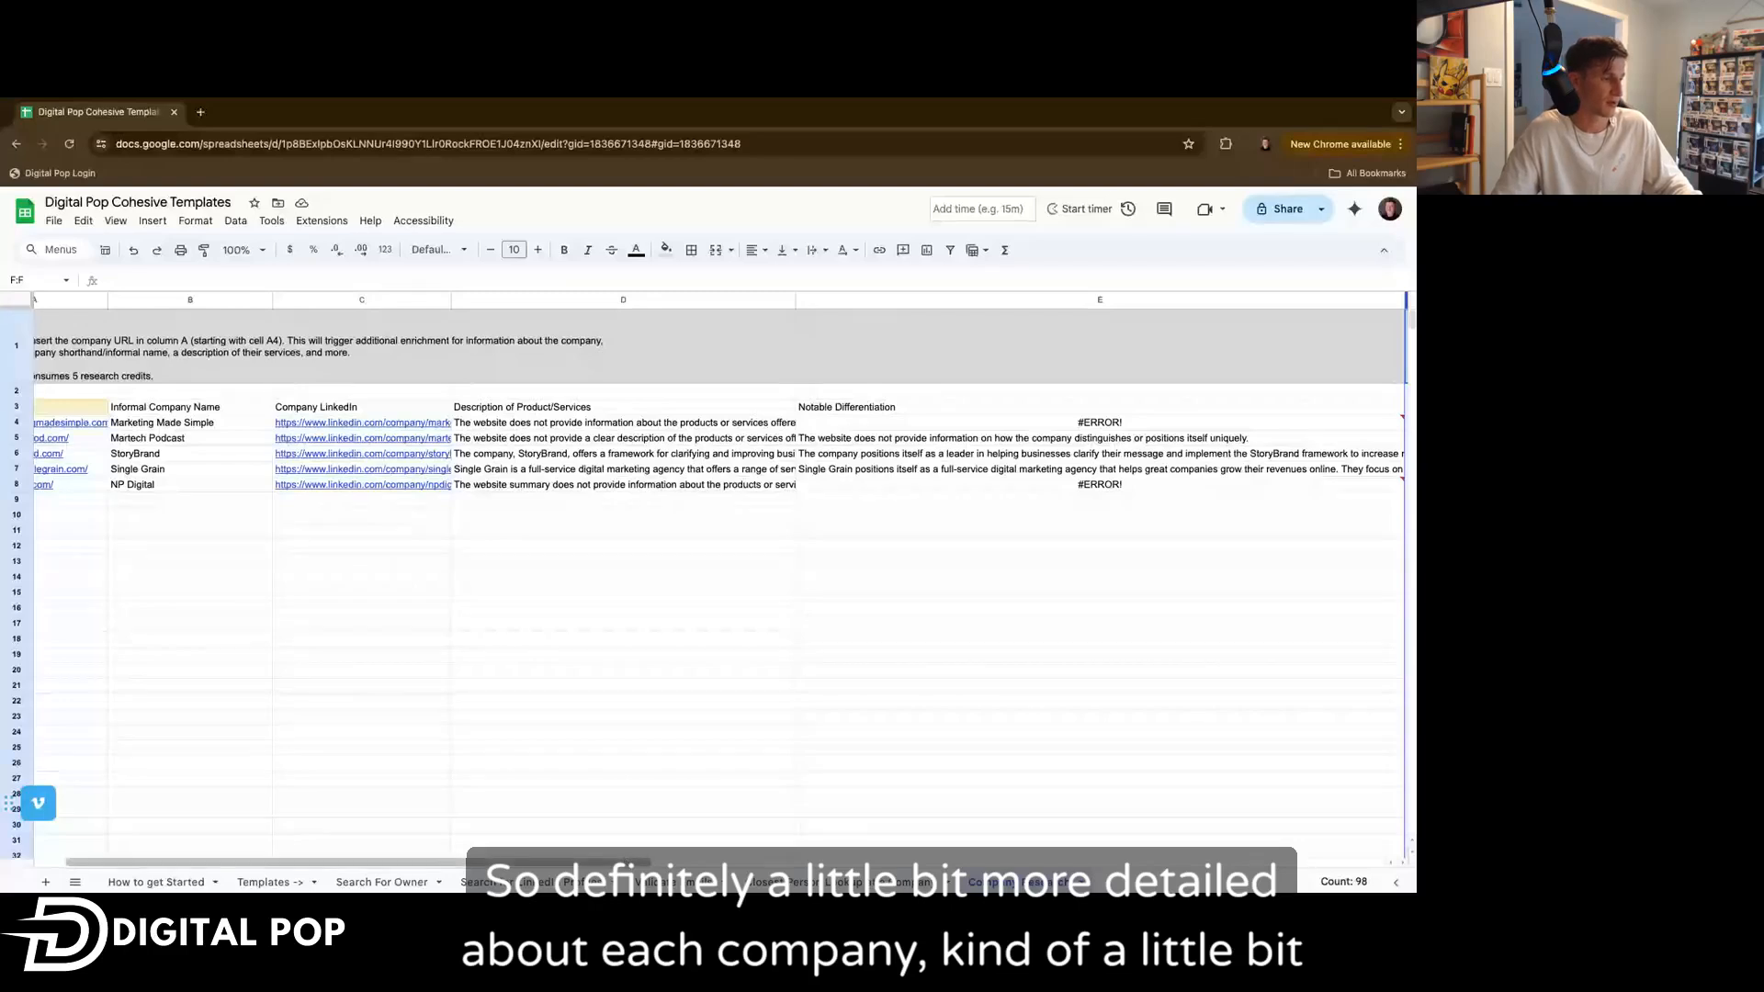
{"action": "left_click_drag", "start_coordinate": [626, 862], "coordinate": [953, 863]}
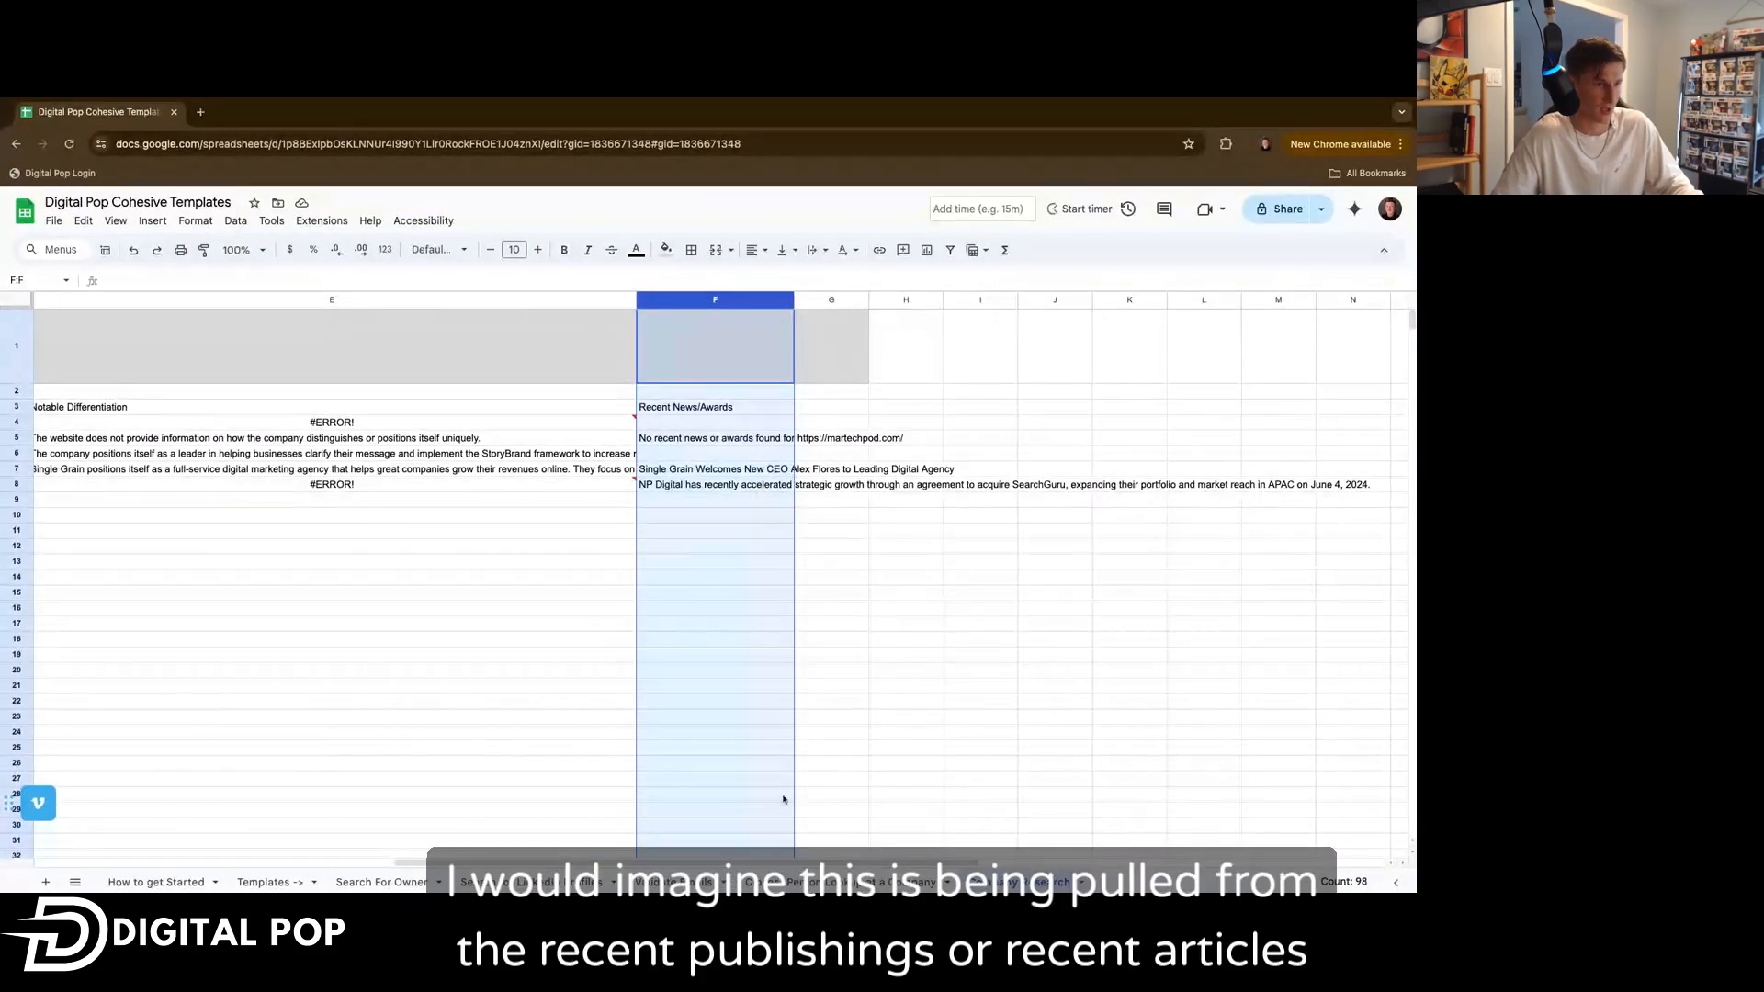
Open the Cohesive AI Quick Start sidebar from Extensions and expand its Find owner name formula.
{"action": "scroll", "coordinate": [772, 864], "scroll_direction": "left", "scroll_amount": 3}
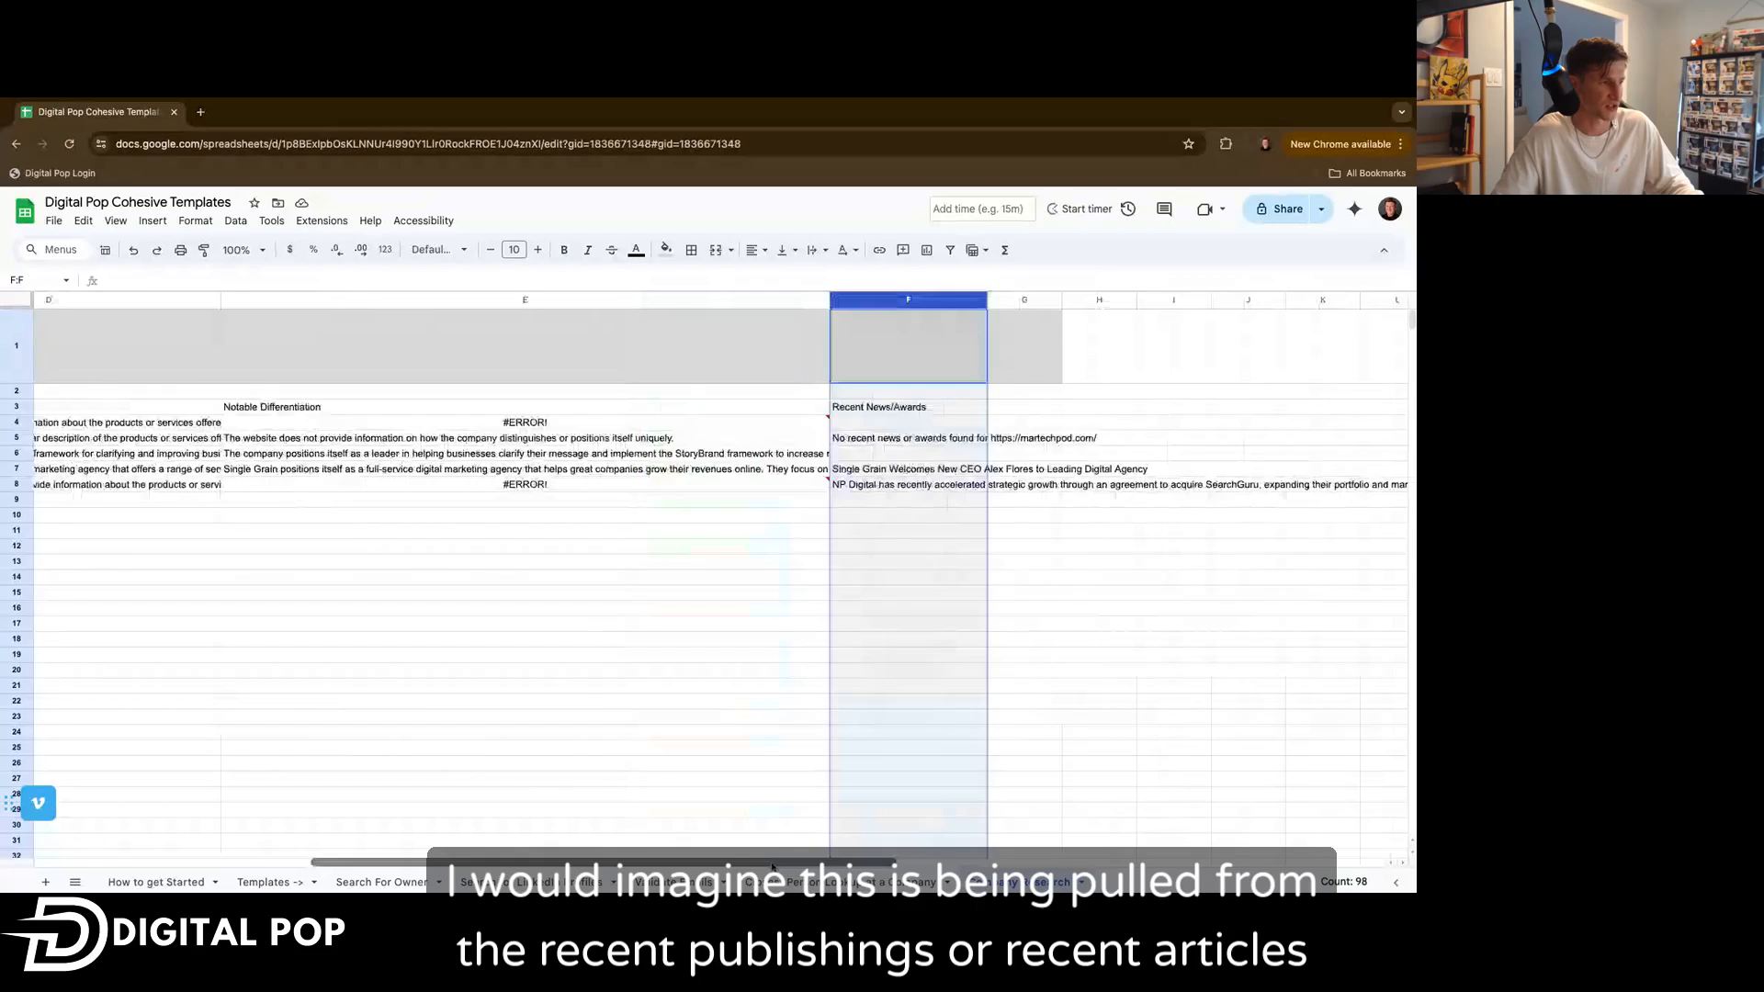
{"action": "scroll", "coordinate": [772, 864], "scroll_direction": "left", "scroll_amount": 6}
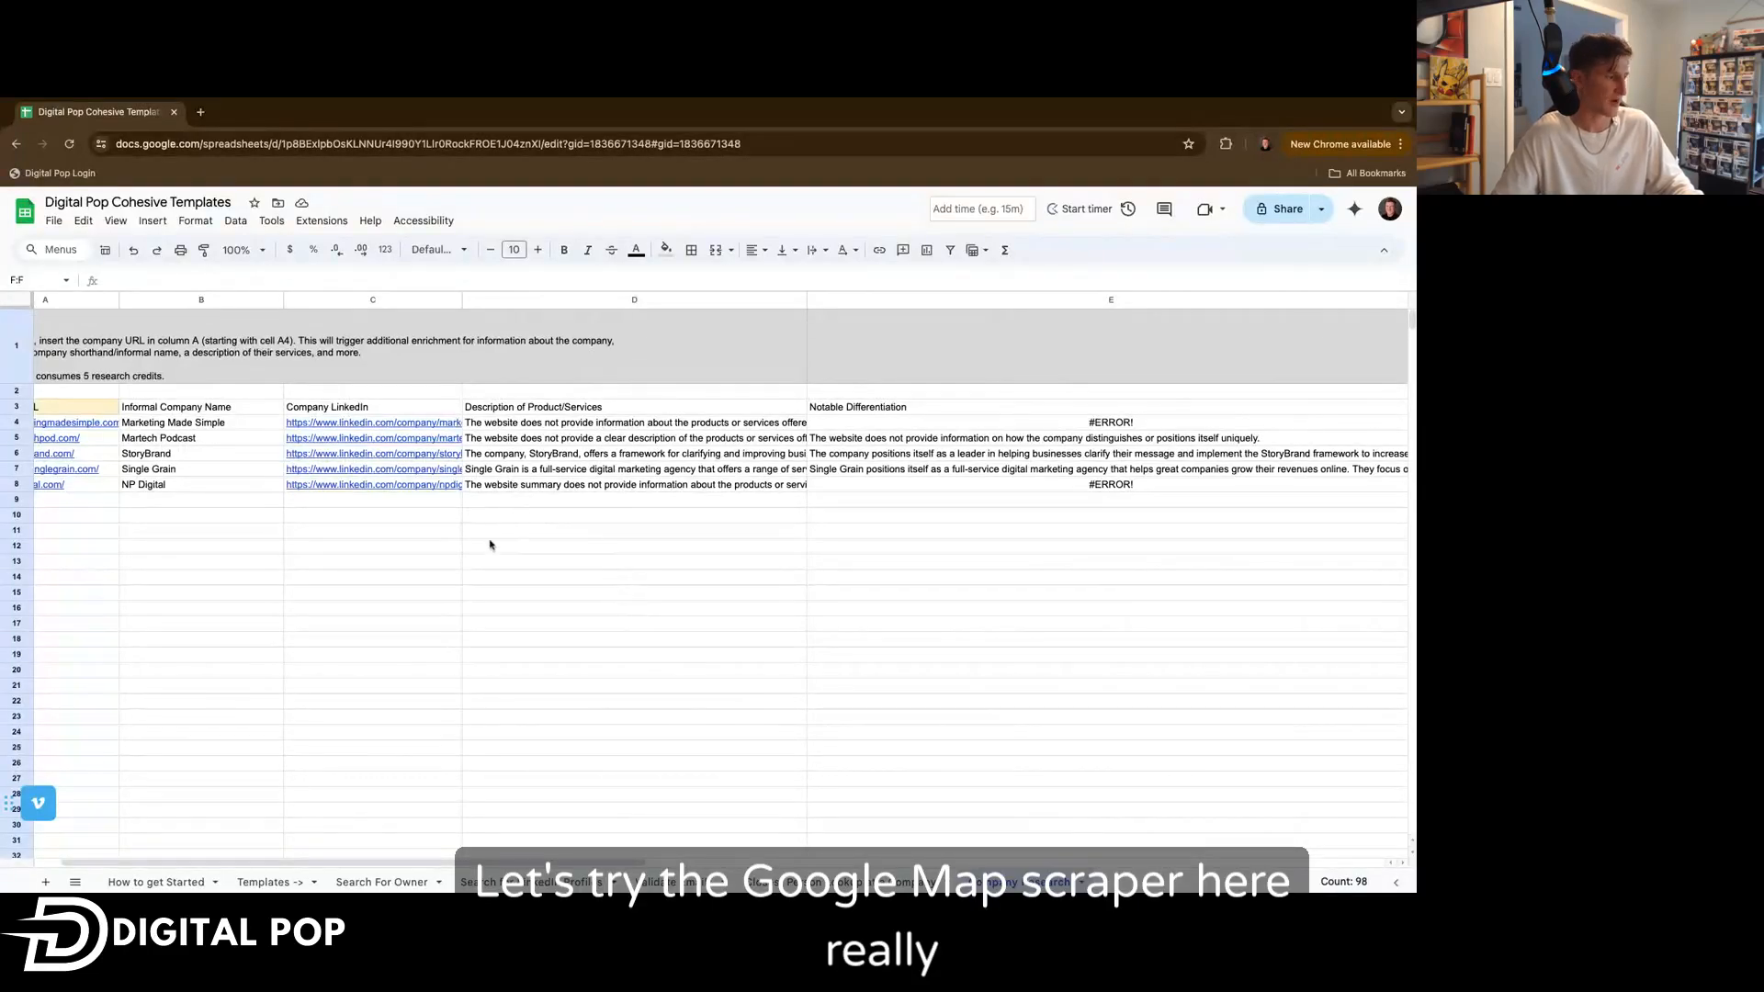
{"action": "left_click", "coordinate": [299, 227]}
{"action": "mouse_move", "coordinate": [366, 392]}
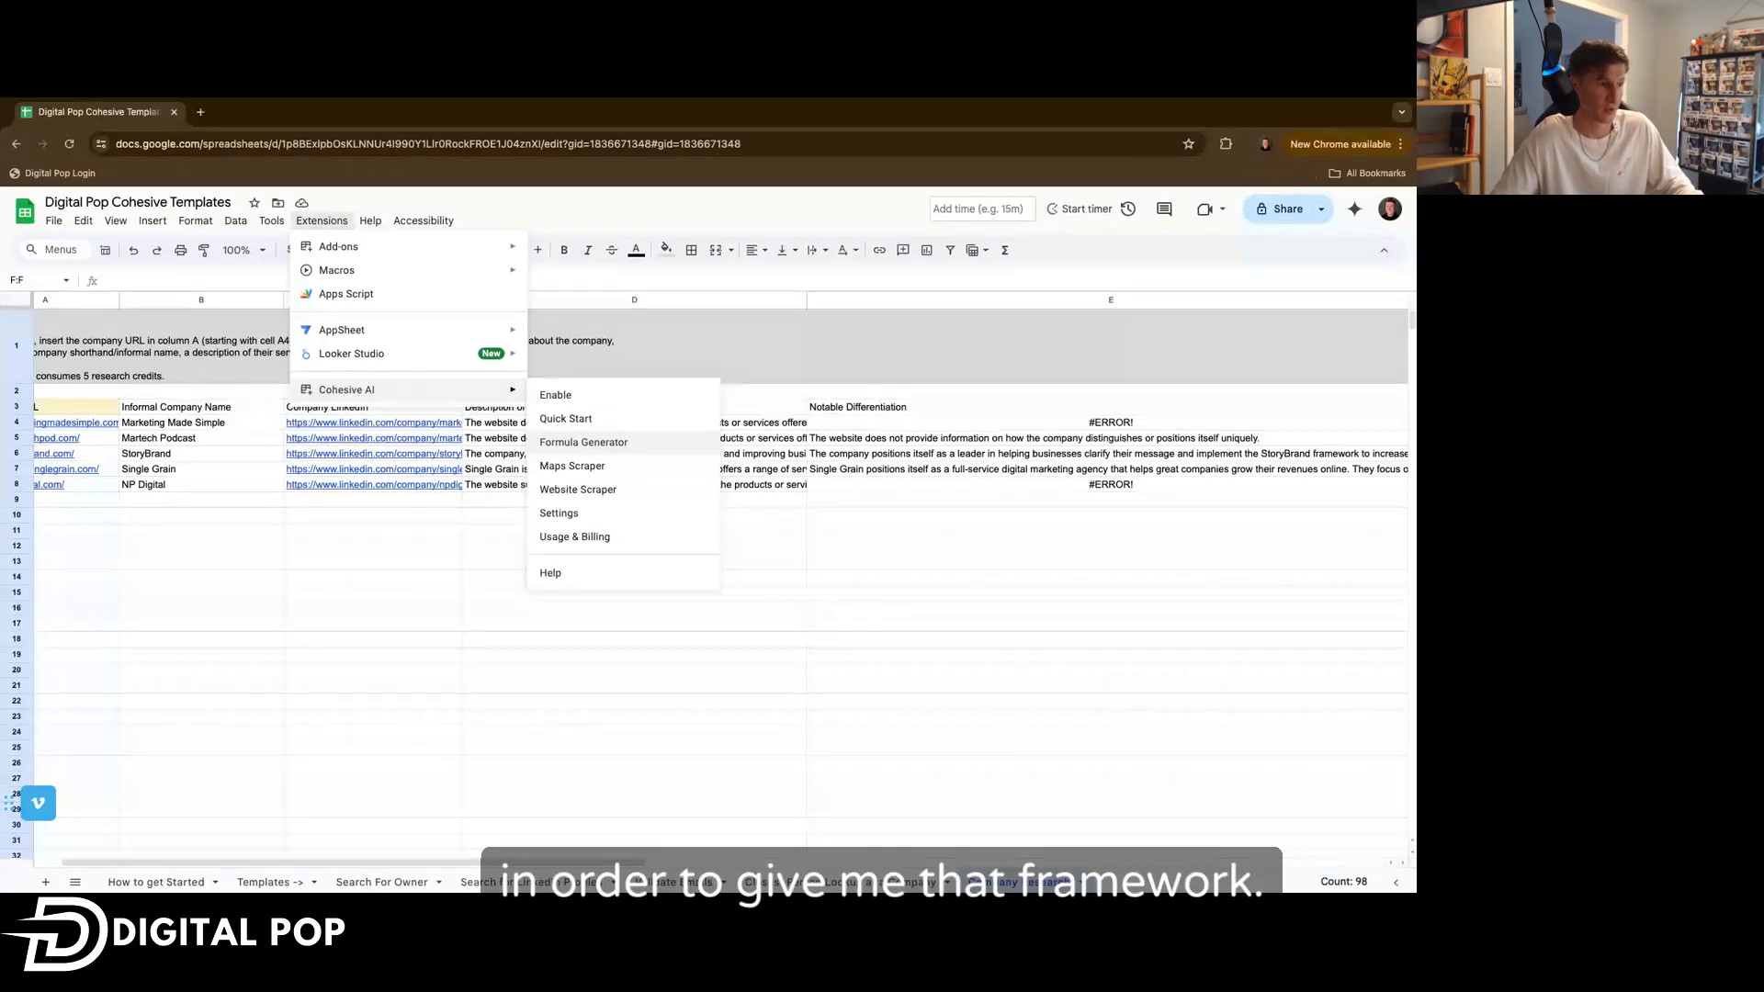
{"action": "left_click", "coordinate": [597, 418]}
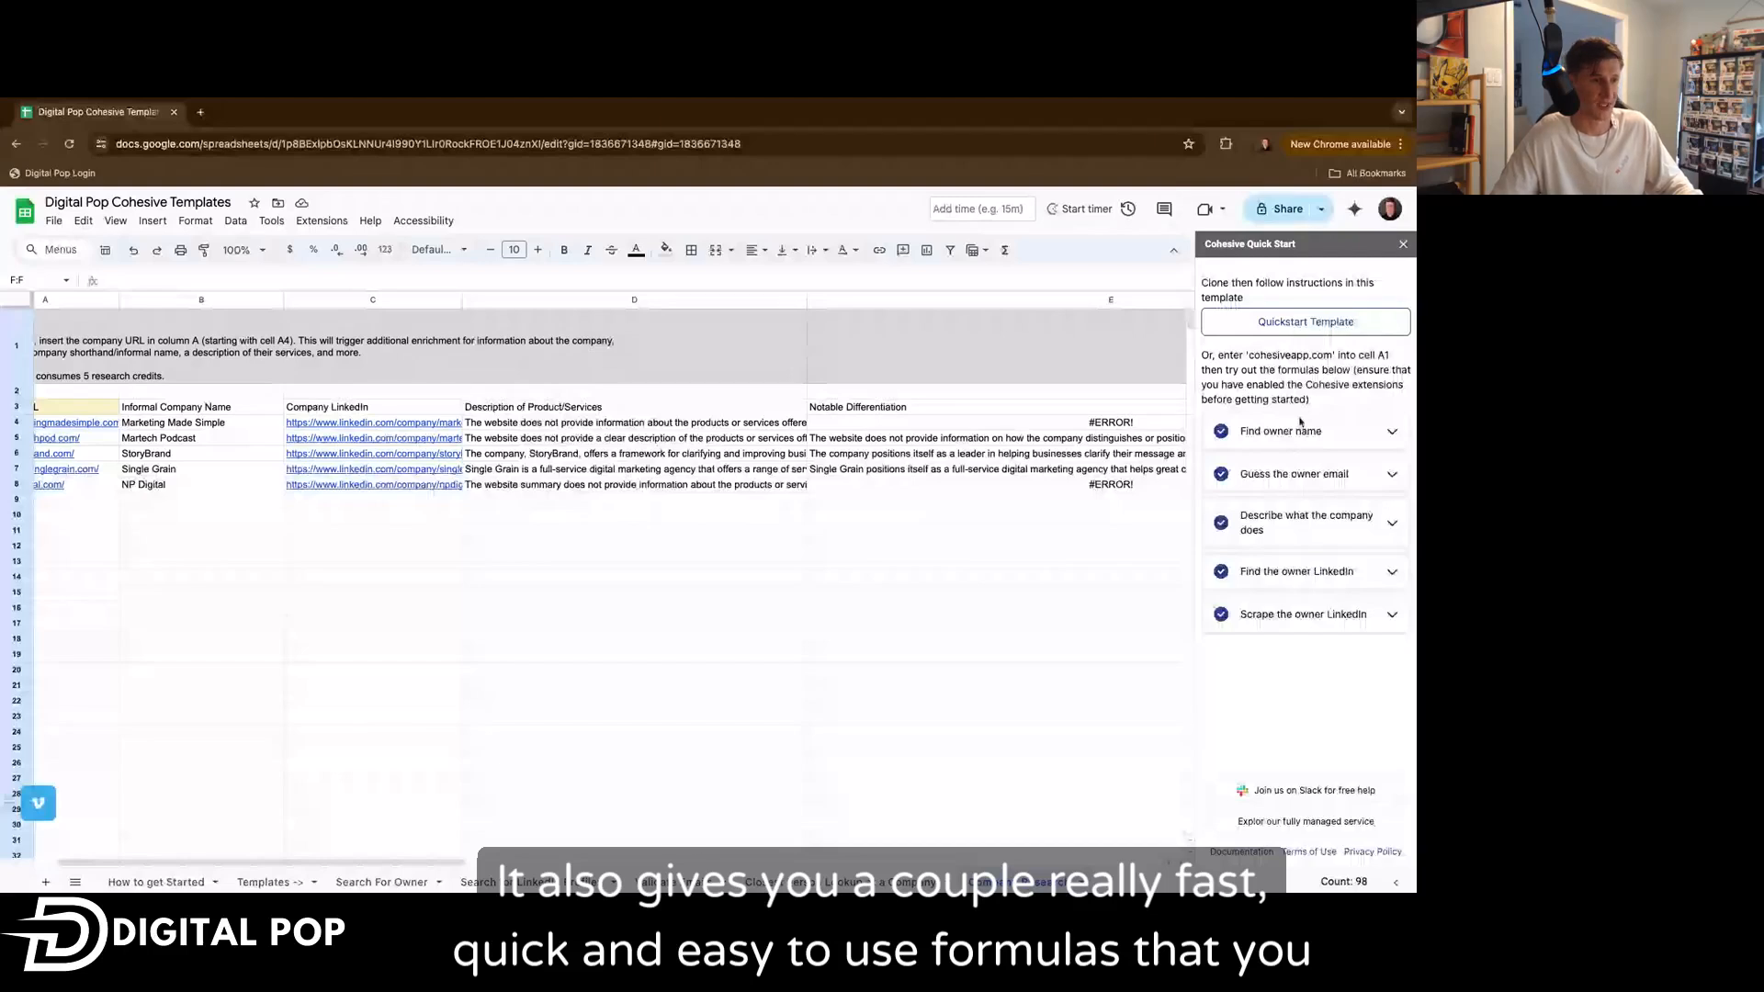
{"action": "left_click", "coordinate": [1300, 428]}
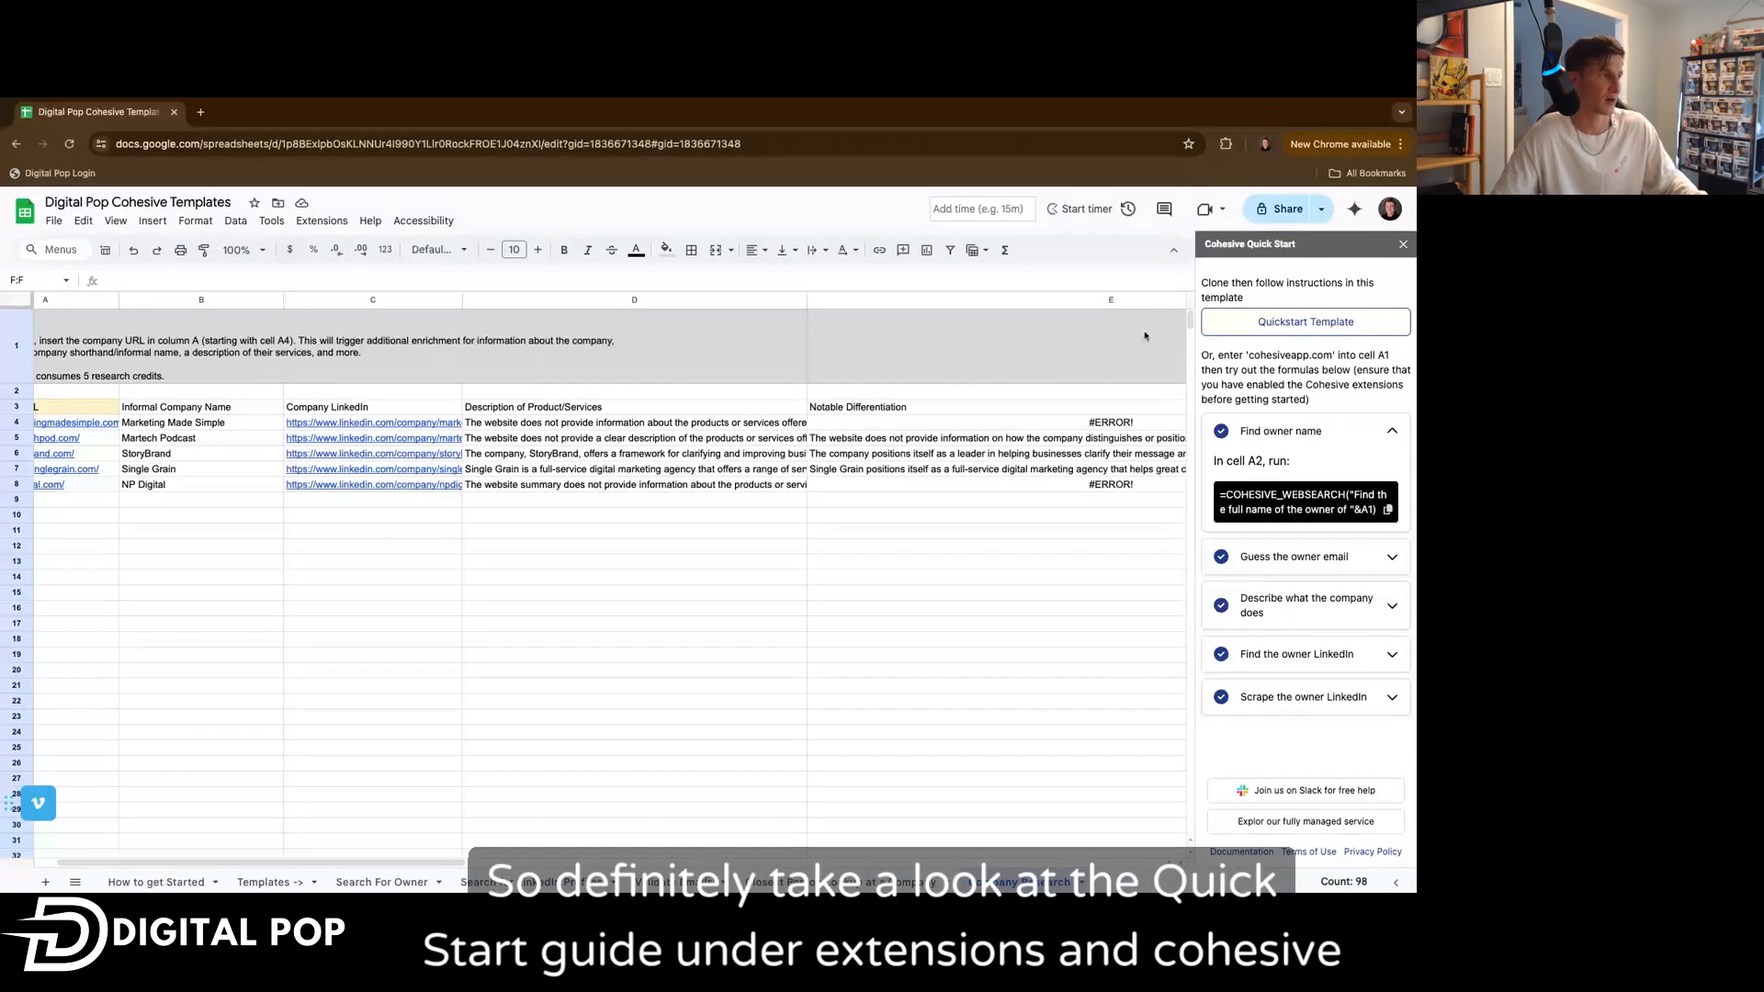
Run a Cohesive AI Maps Scraper query for Digital marketing agencies in rochester michigan into the White-label Outreach tab.
{"action": "left_click", "coordinate": [322, 220]}
{"action": "mouse_move", "coordinate": [397, 392]}
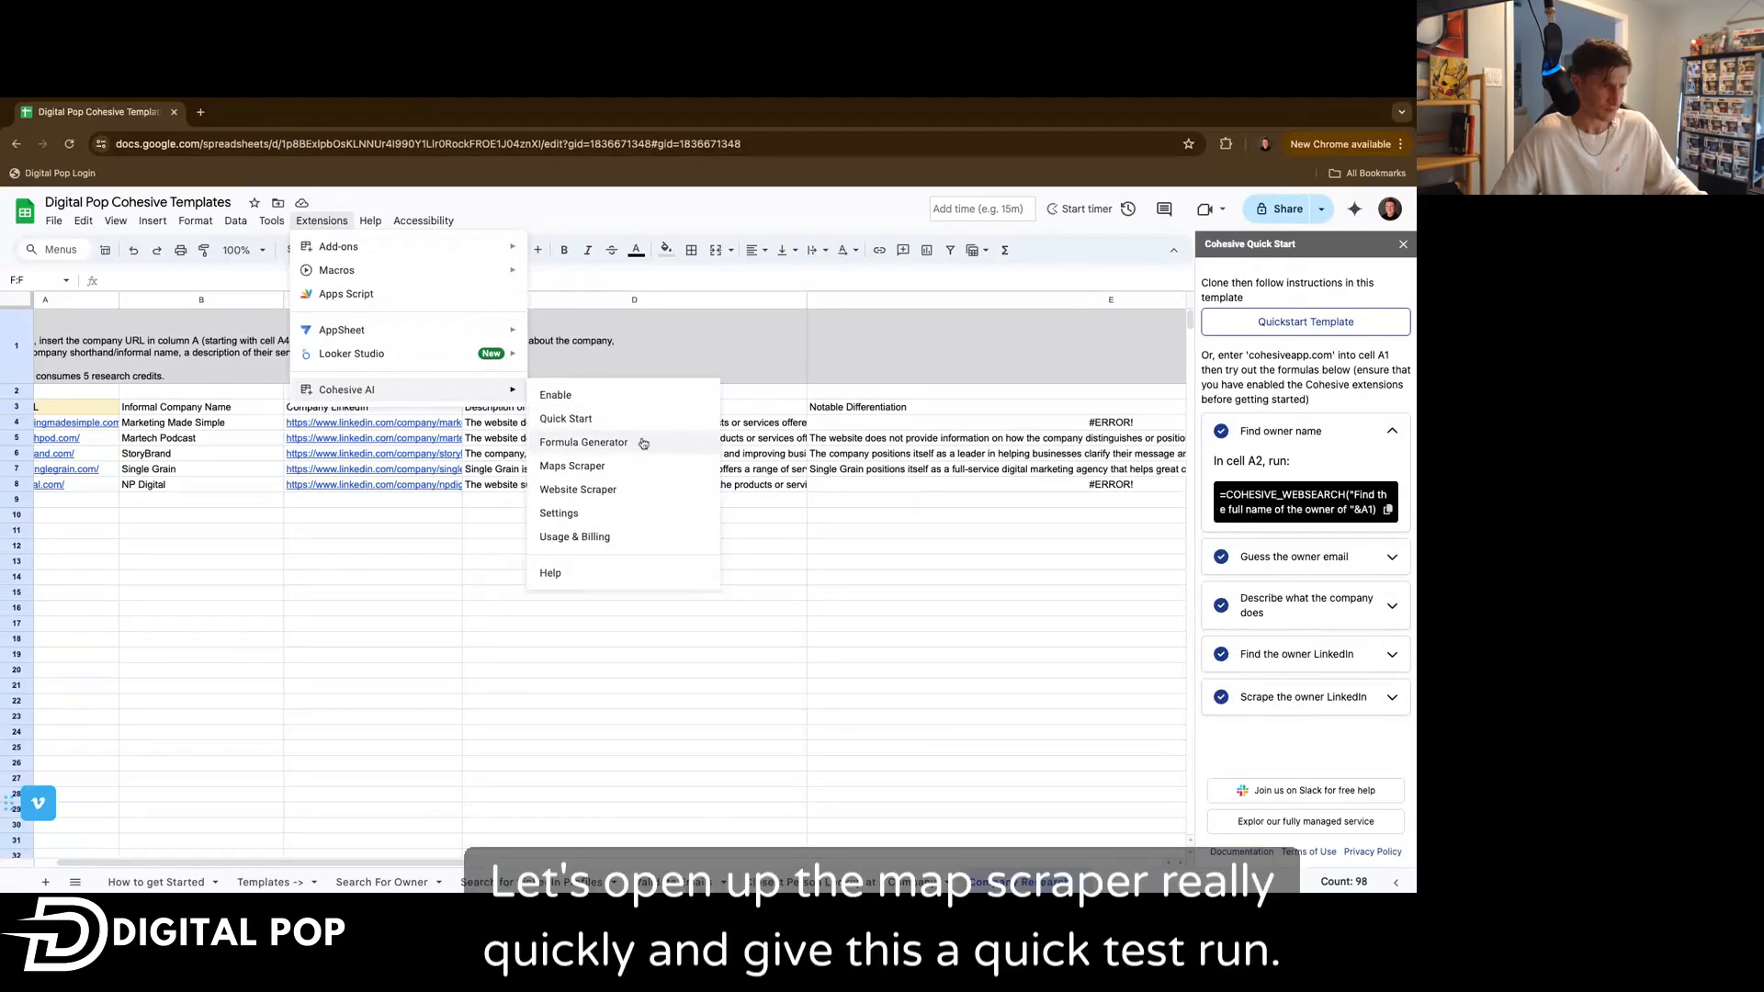
{"action": "left_click", "coordinate": [611, 466]}
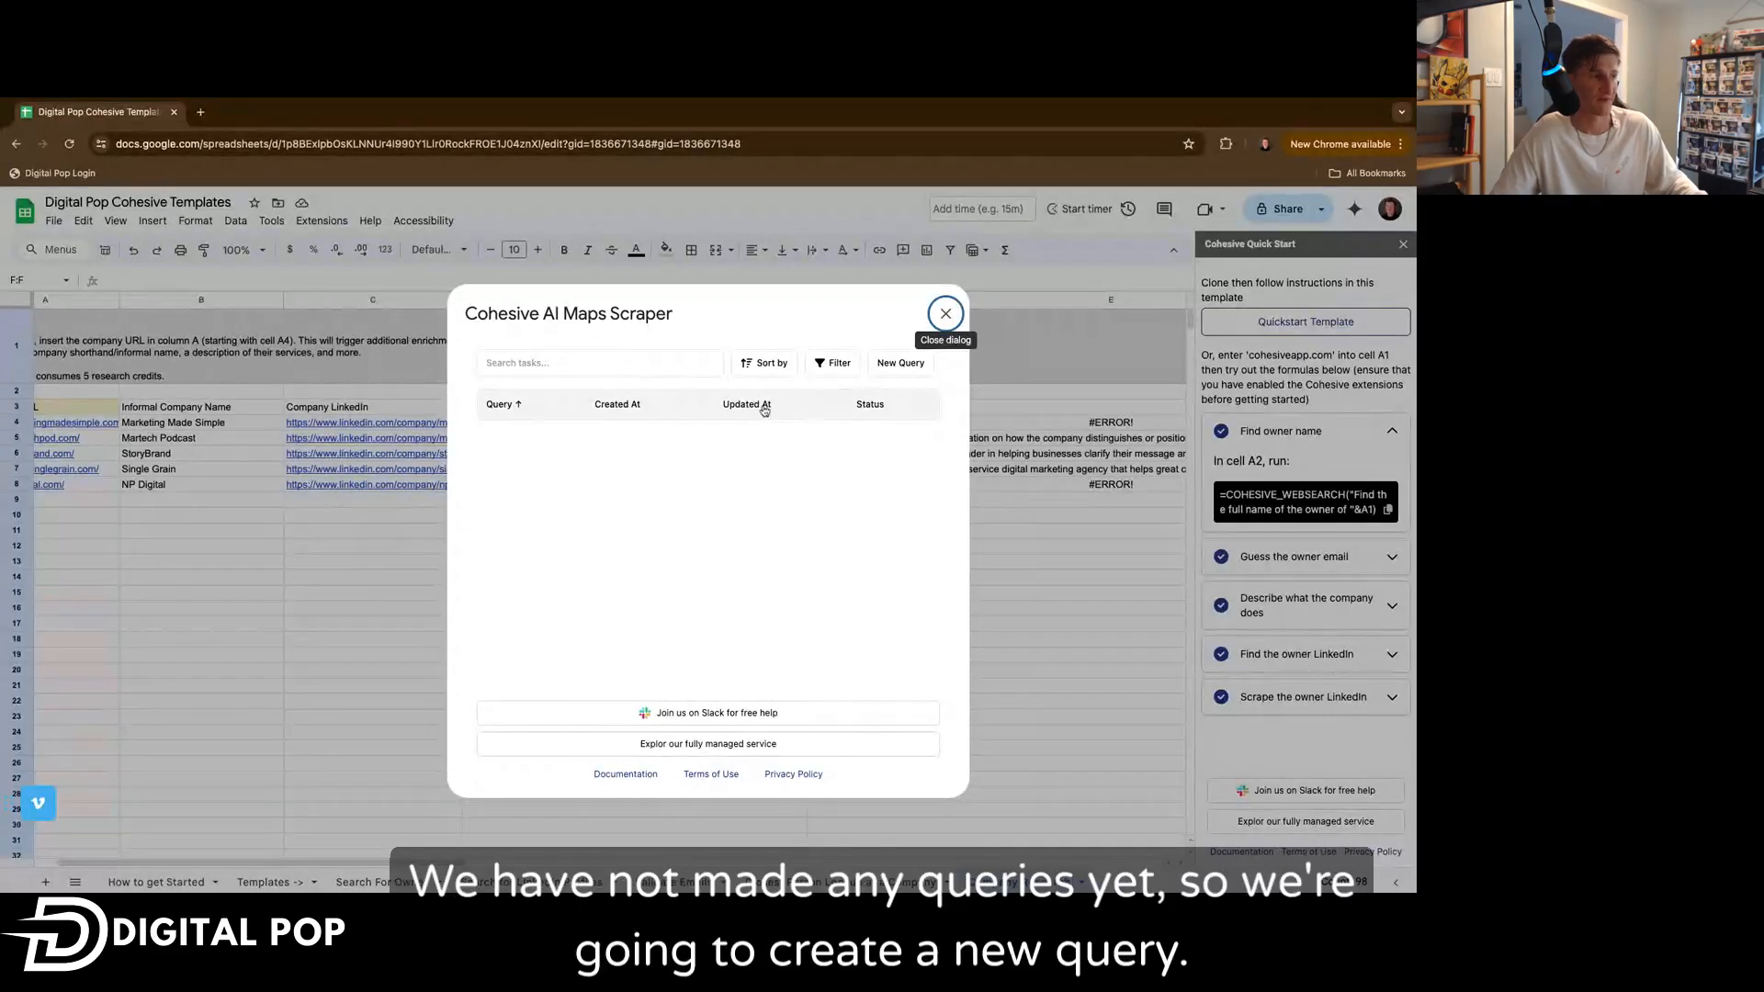
{"action": "left_click", "coordinate": [896, 363]}
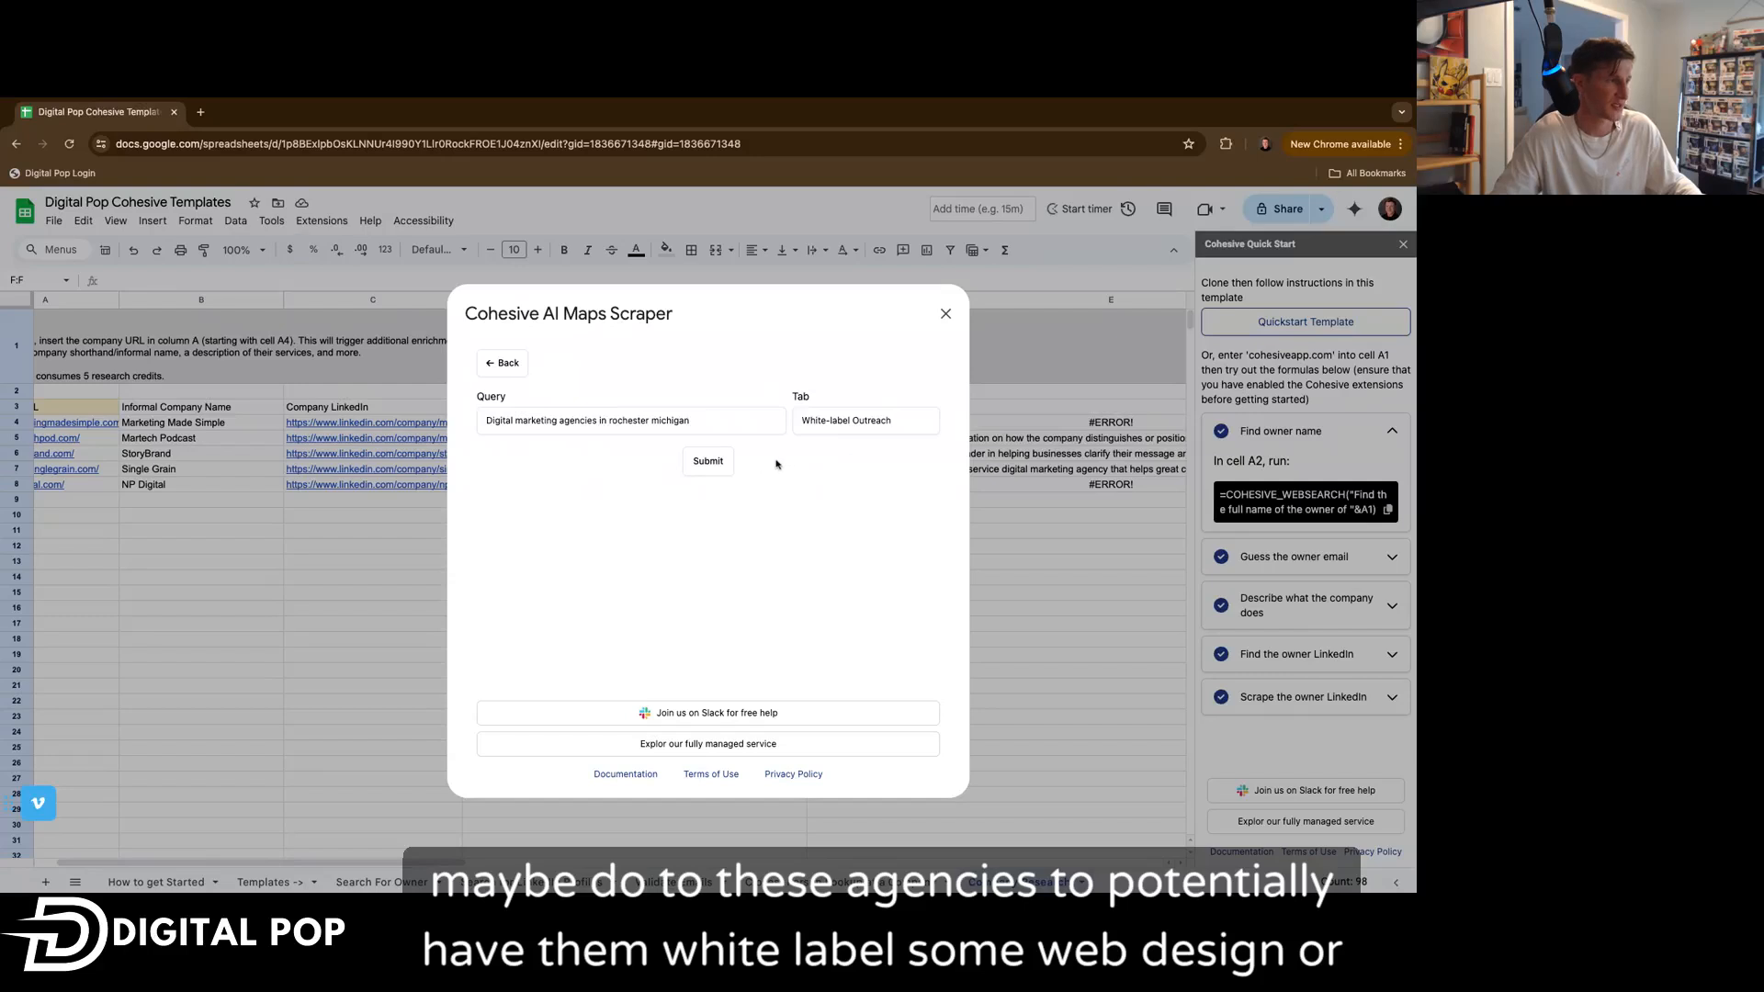
{"action": "left_click", "coordinate": [716, 471]}
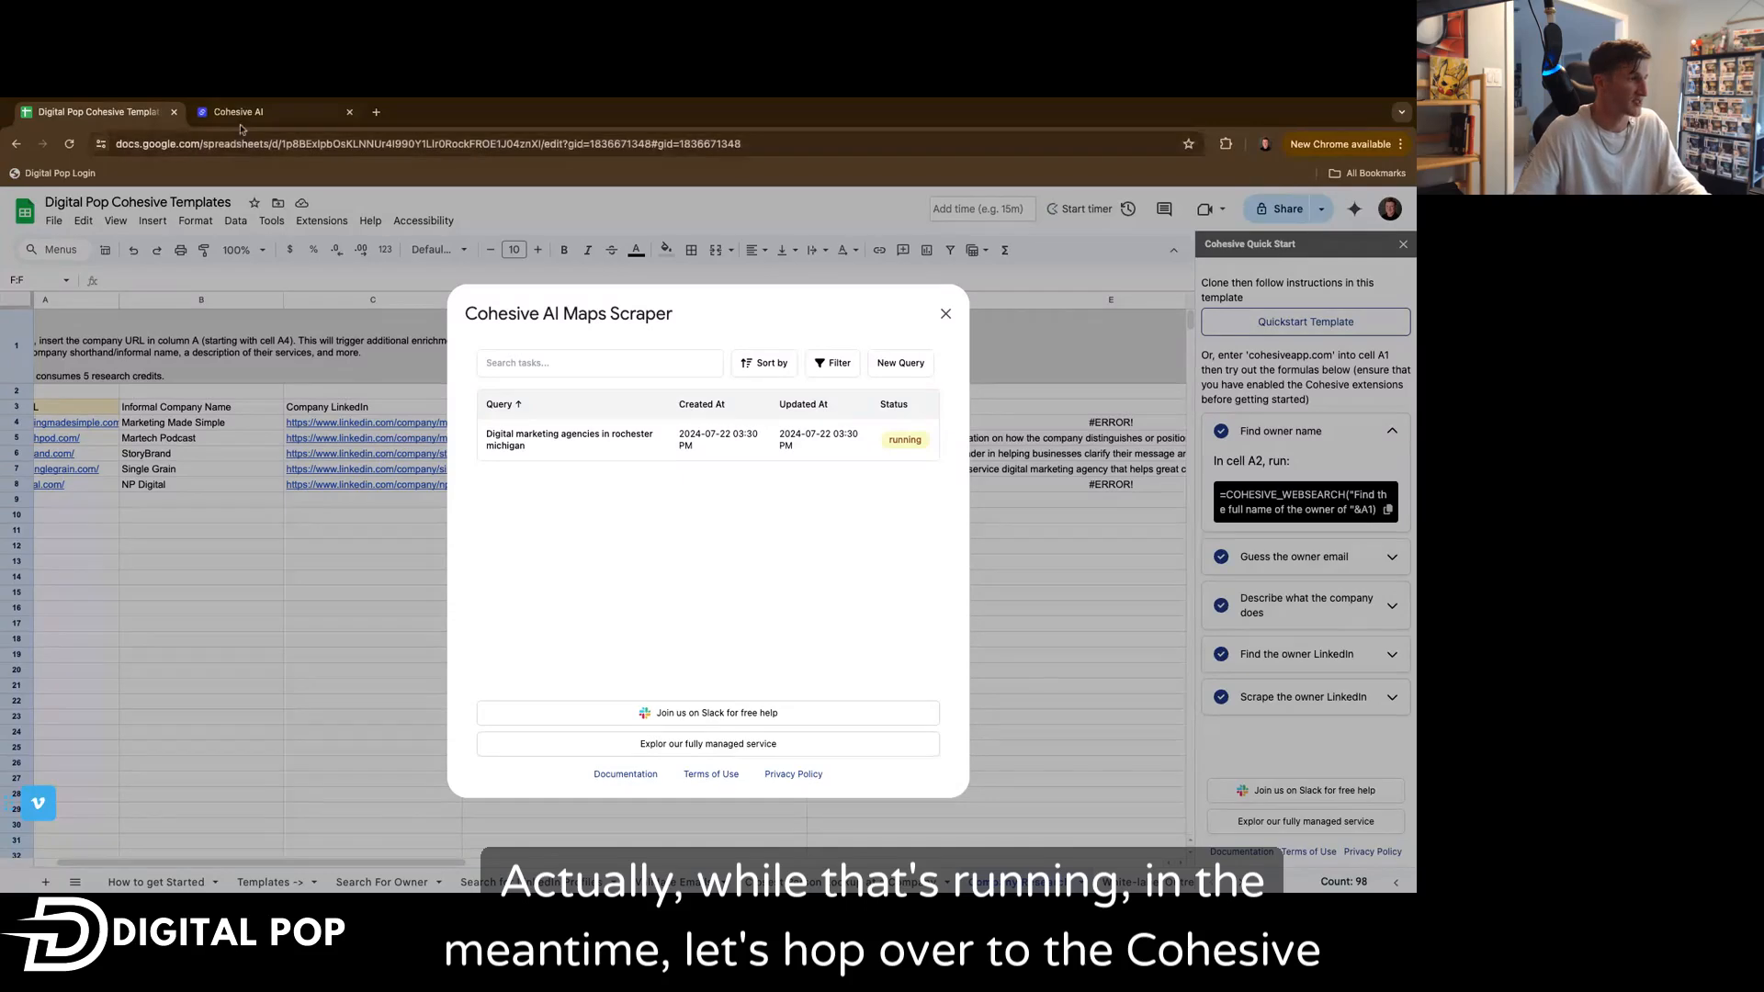
Switch to the Cohesive AI website tab, view its pricing plans, and return to the spreadsheet.
{"action": "left_click", "coordinate": [237, 112]}
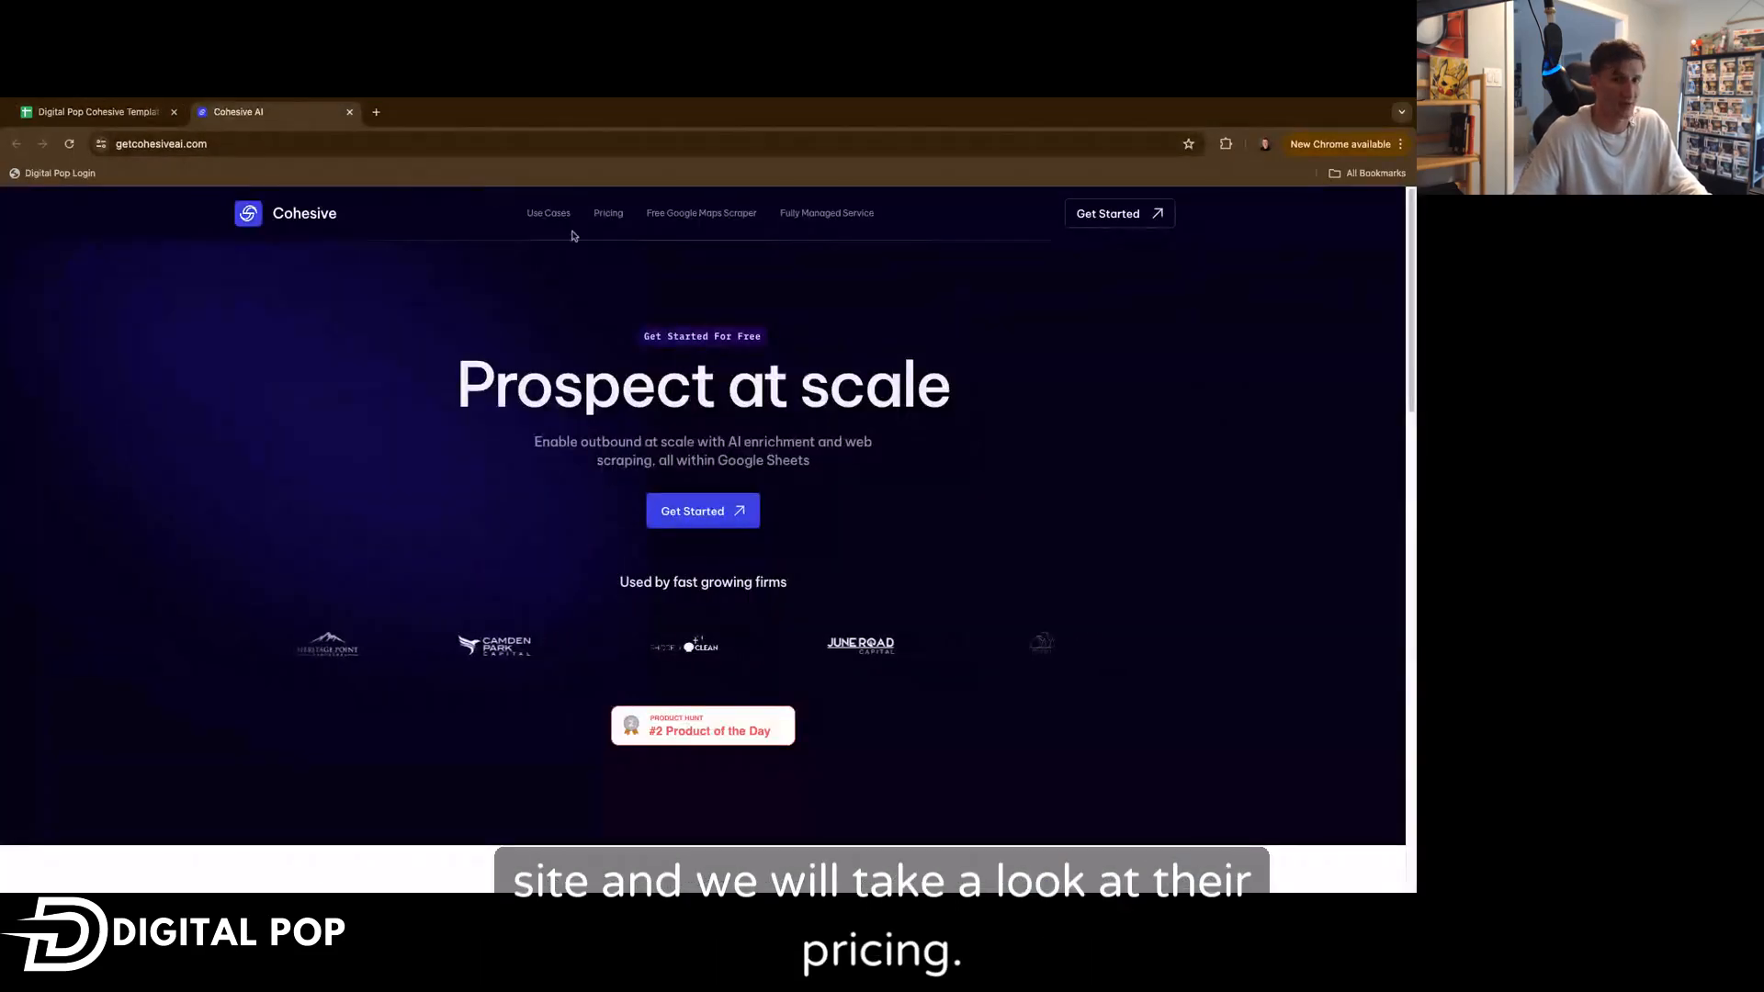
{"action": "left_click", "coordinate": [608, 214]}
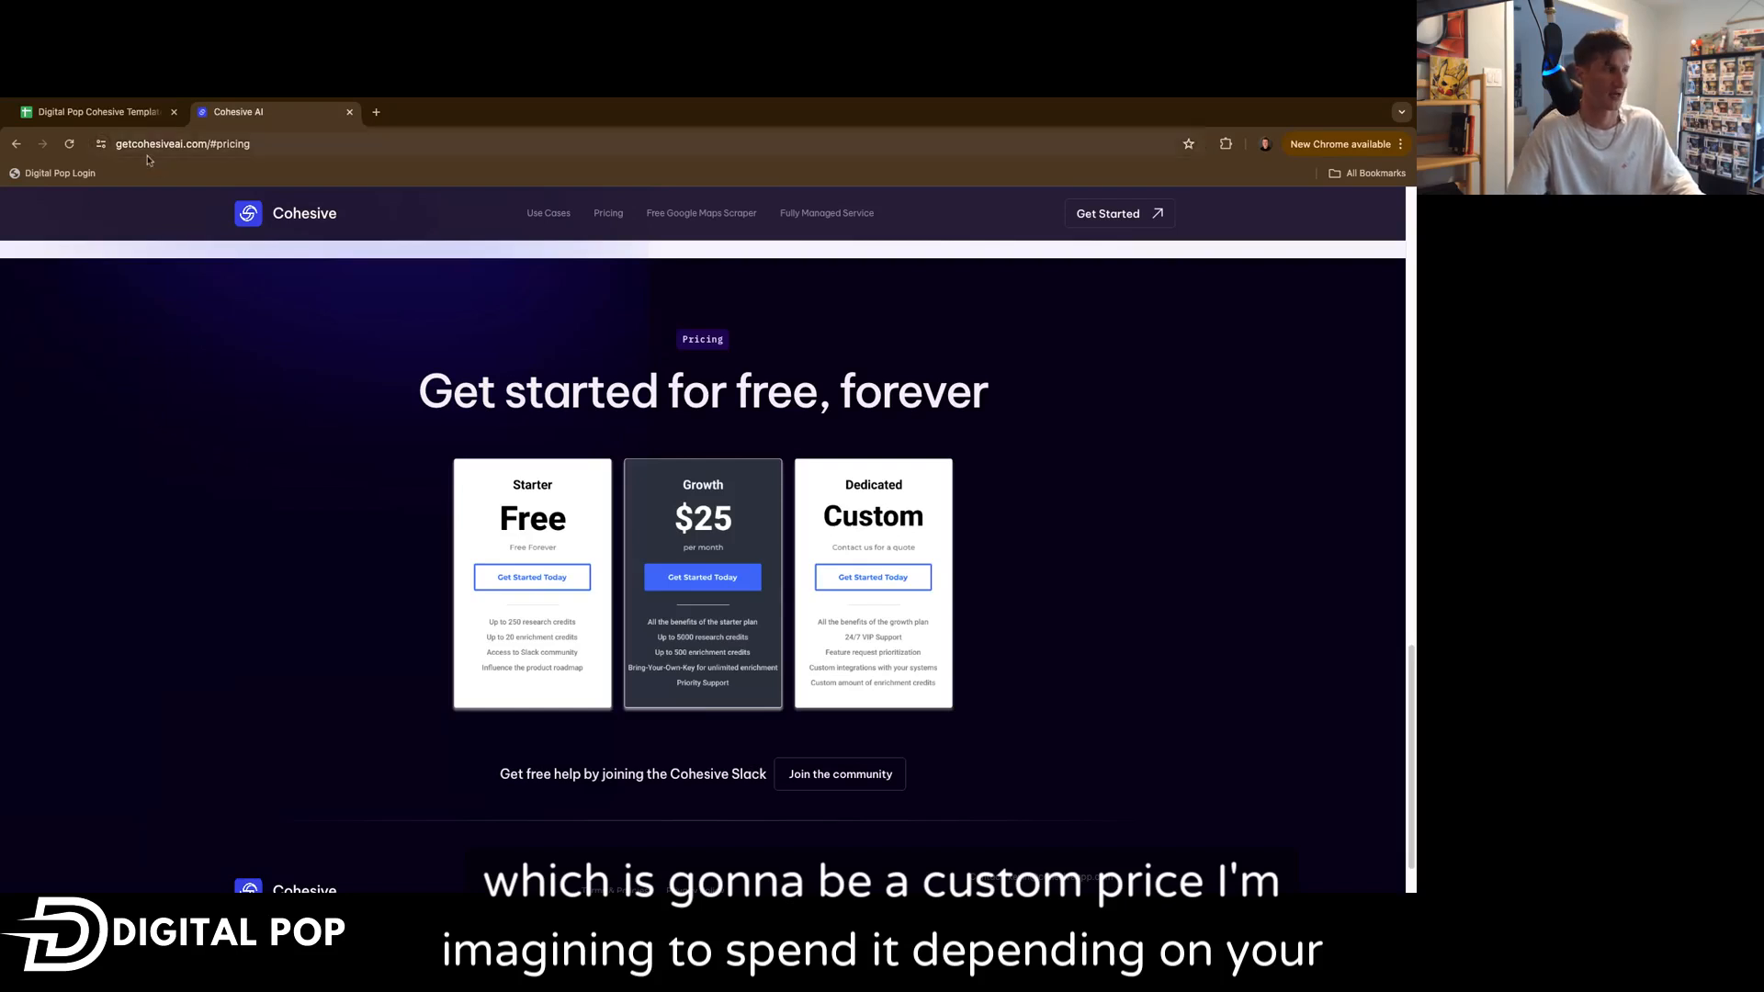
{"action": "left_click", "coordinate": [92, 111]}
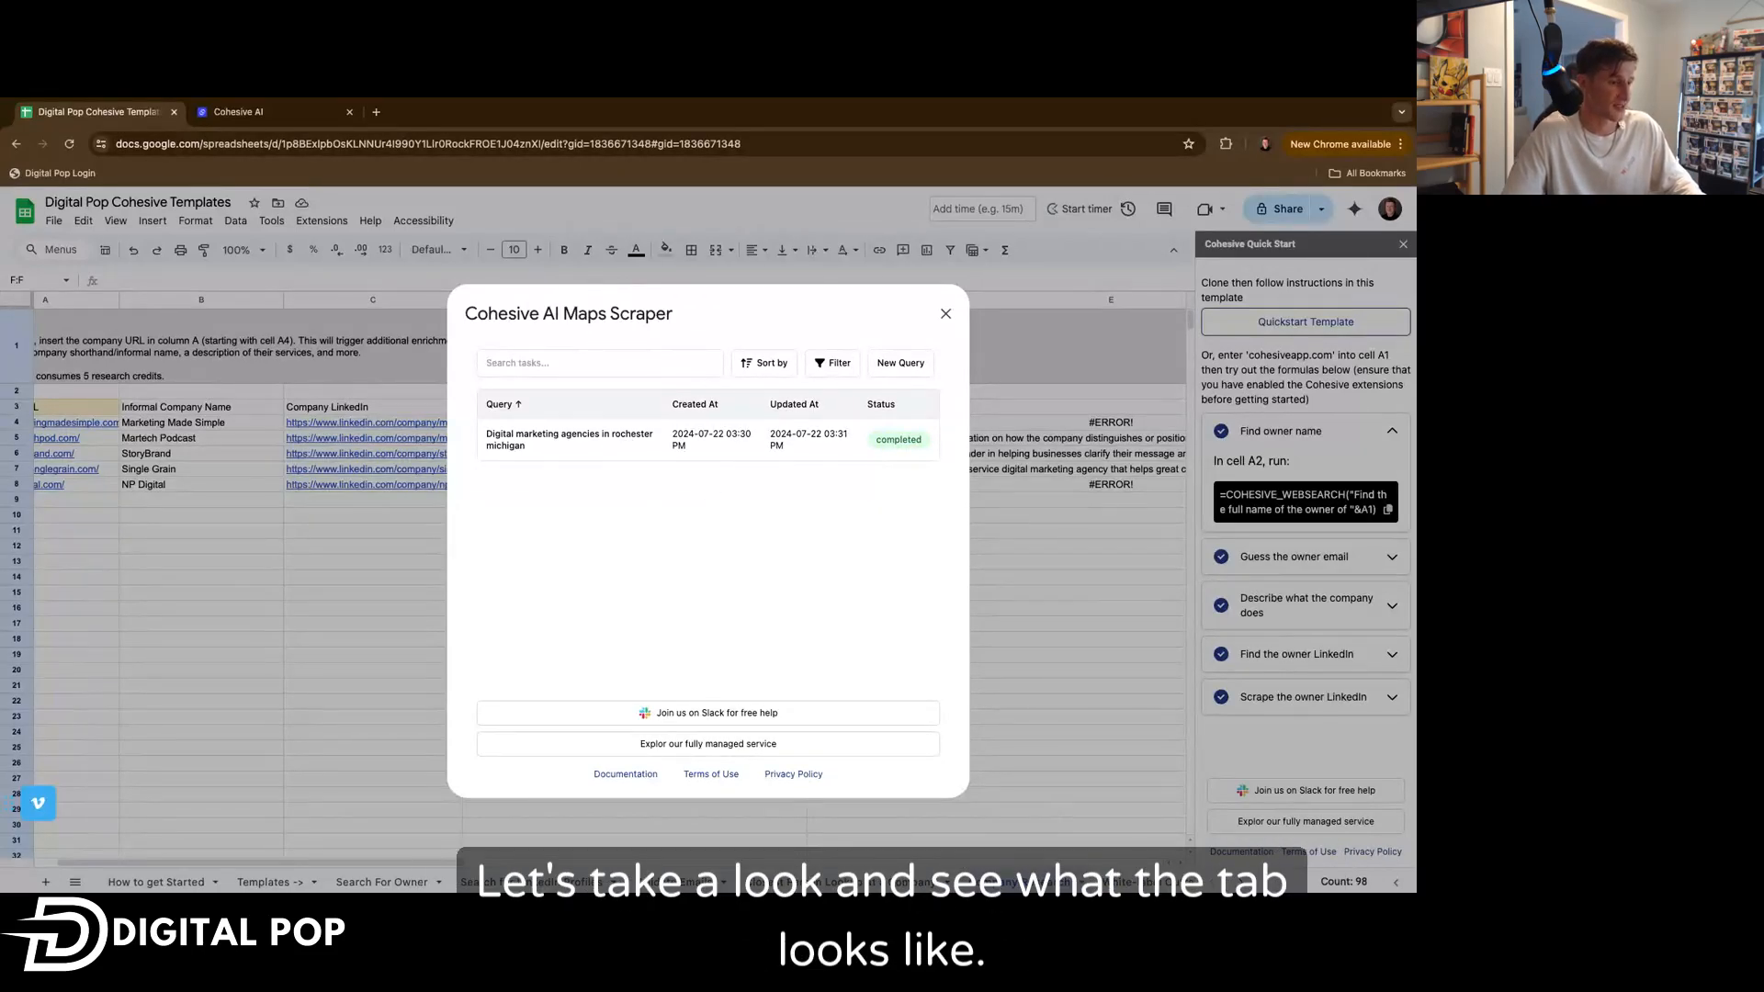
Close the Maps Scraper dialog and browse the scraped results in the White-label Outreach sheet.
{"action": "left_click", "coordinate": [945, 314]}
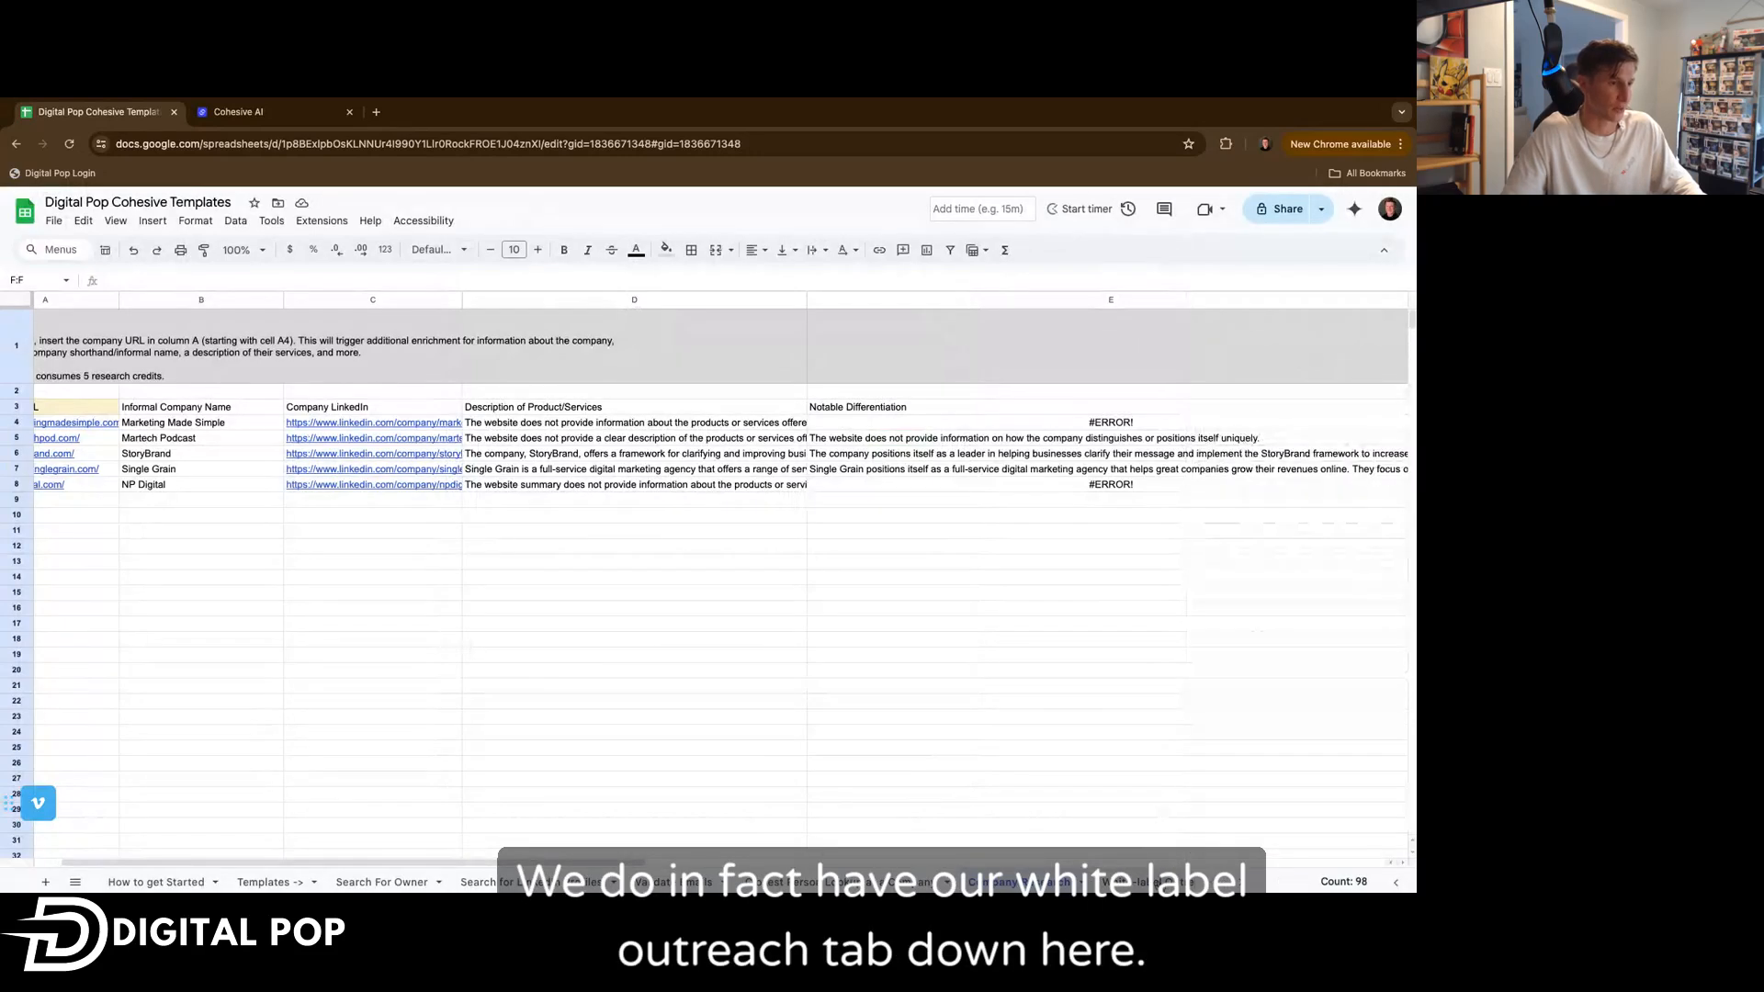
{"action": "left_click", "coordinate": [1160, 883]}
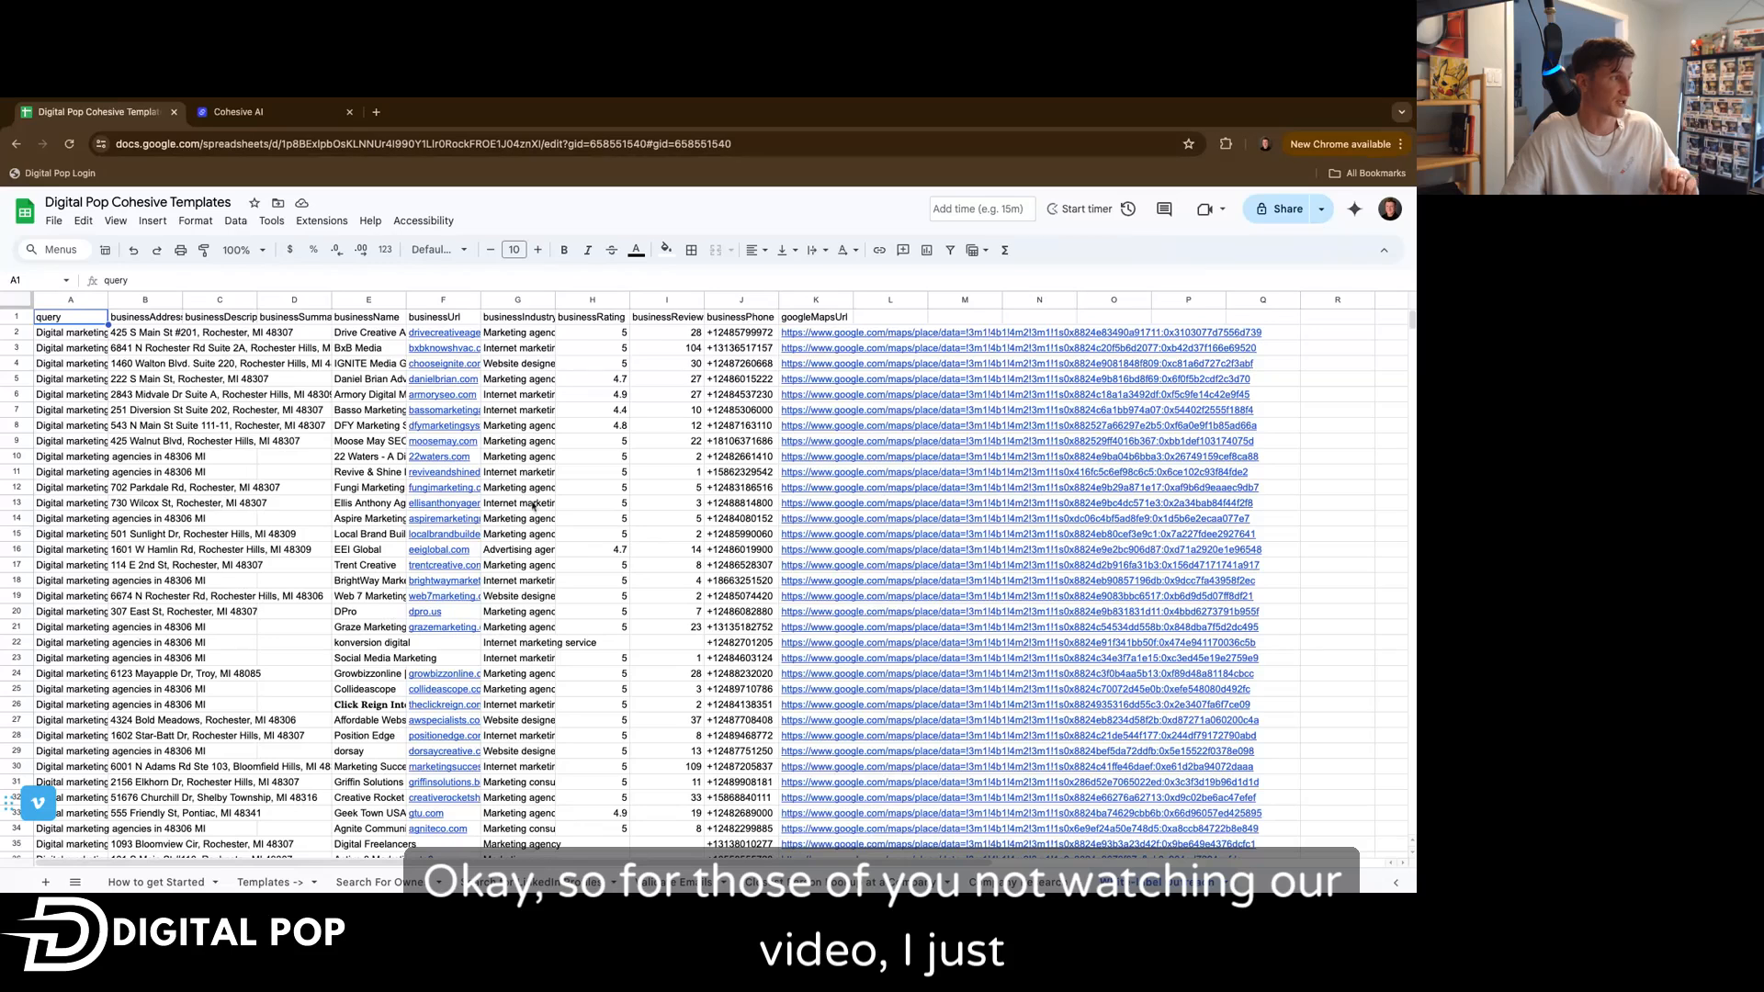
{"action": "scroll", "coordinate": [531, 507], "scroll_direction": "down", "scroll_amount": 20}
{"action": "scroll", "coordinate": [632, 585], "scroll_direction": "up", "scroll_amount": 13}
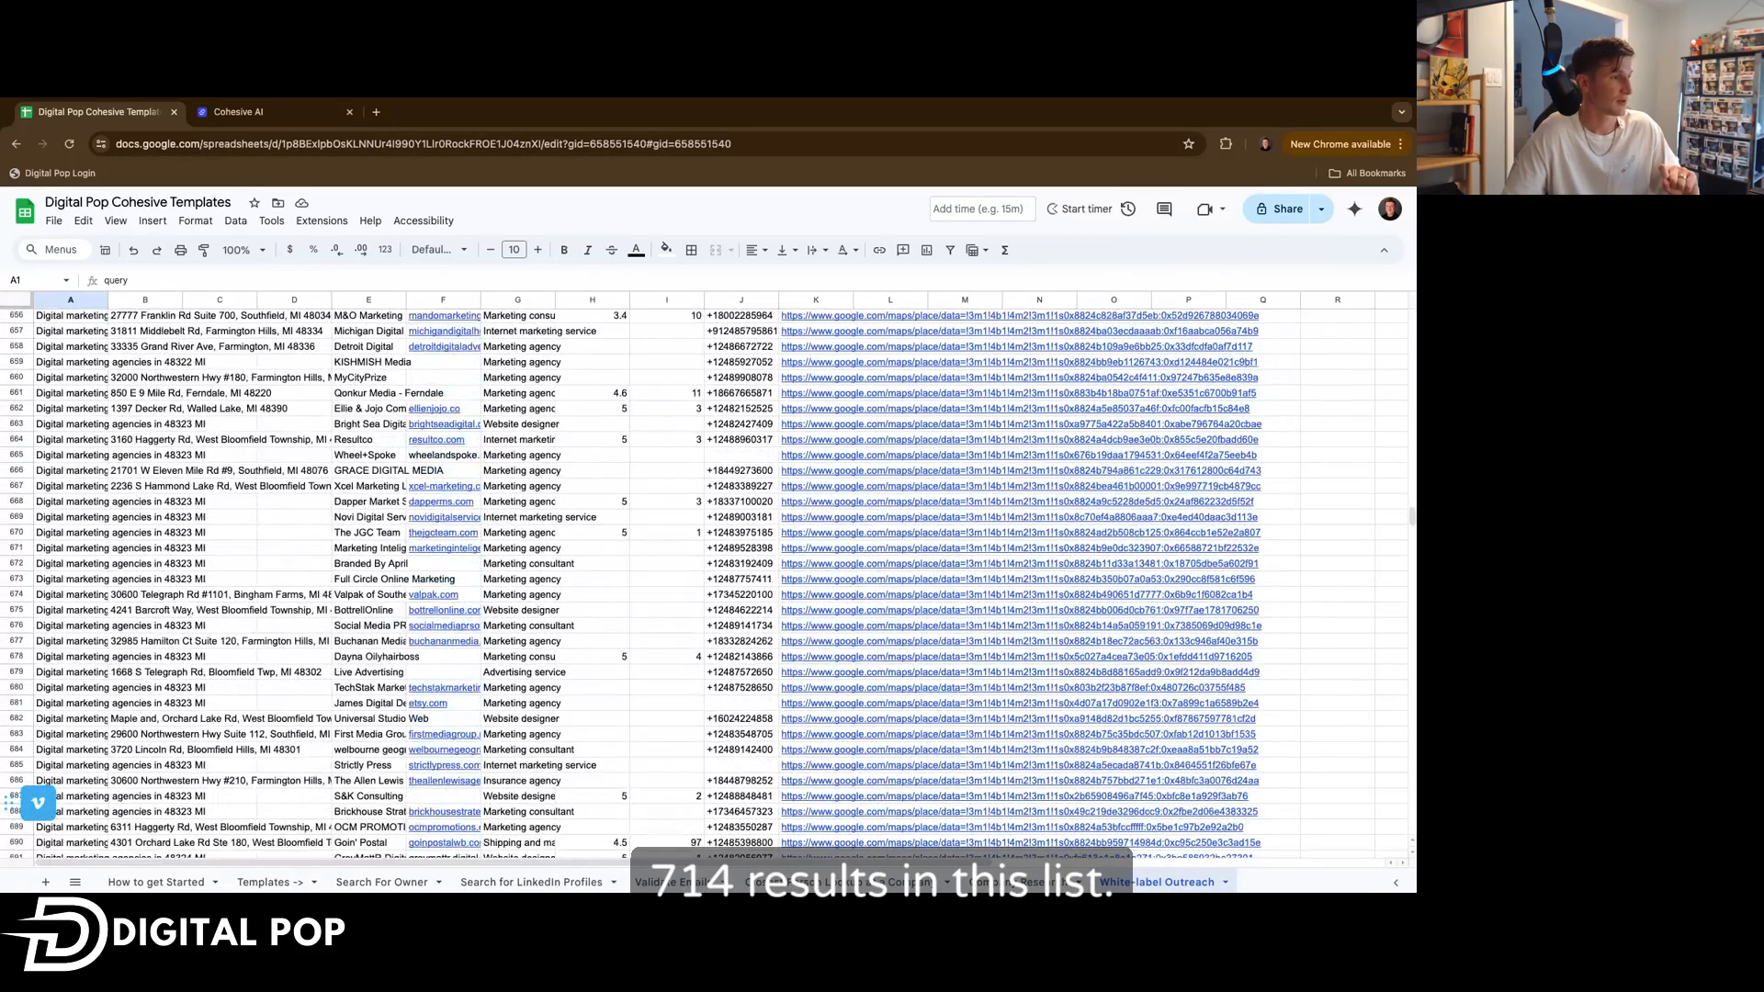
{"action": "scroll", "coordinate": [631, 584], "scroll_direction": "up", "scroll_amount": 20}
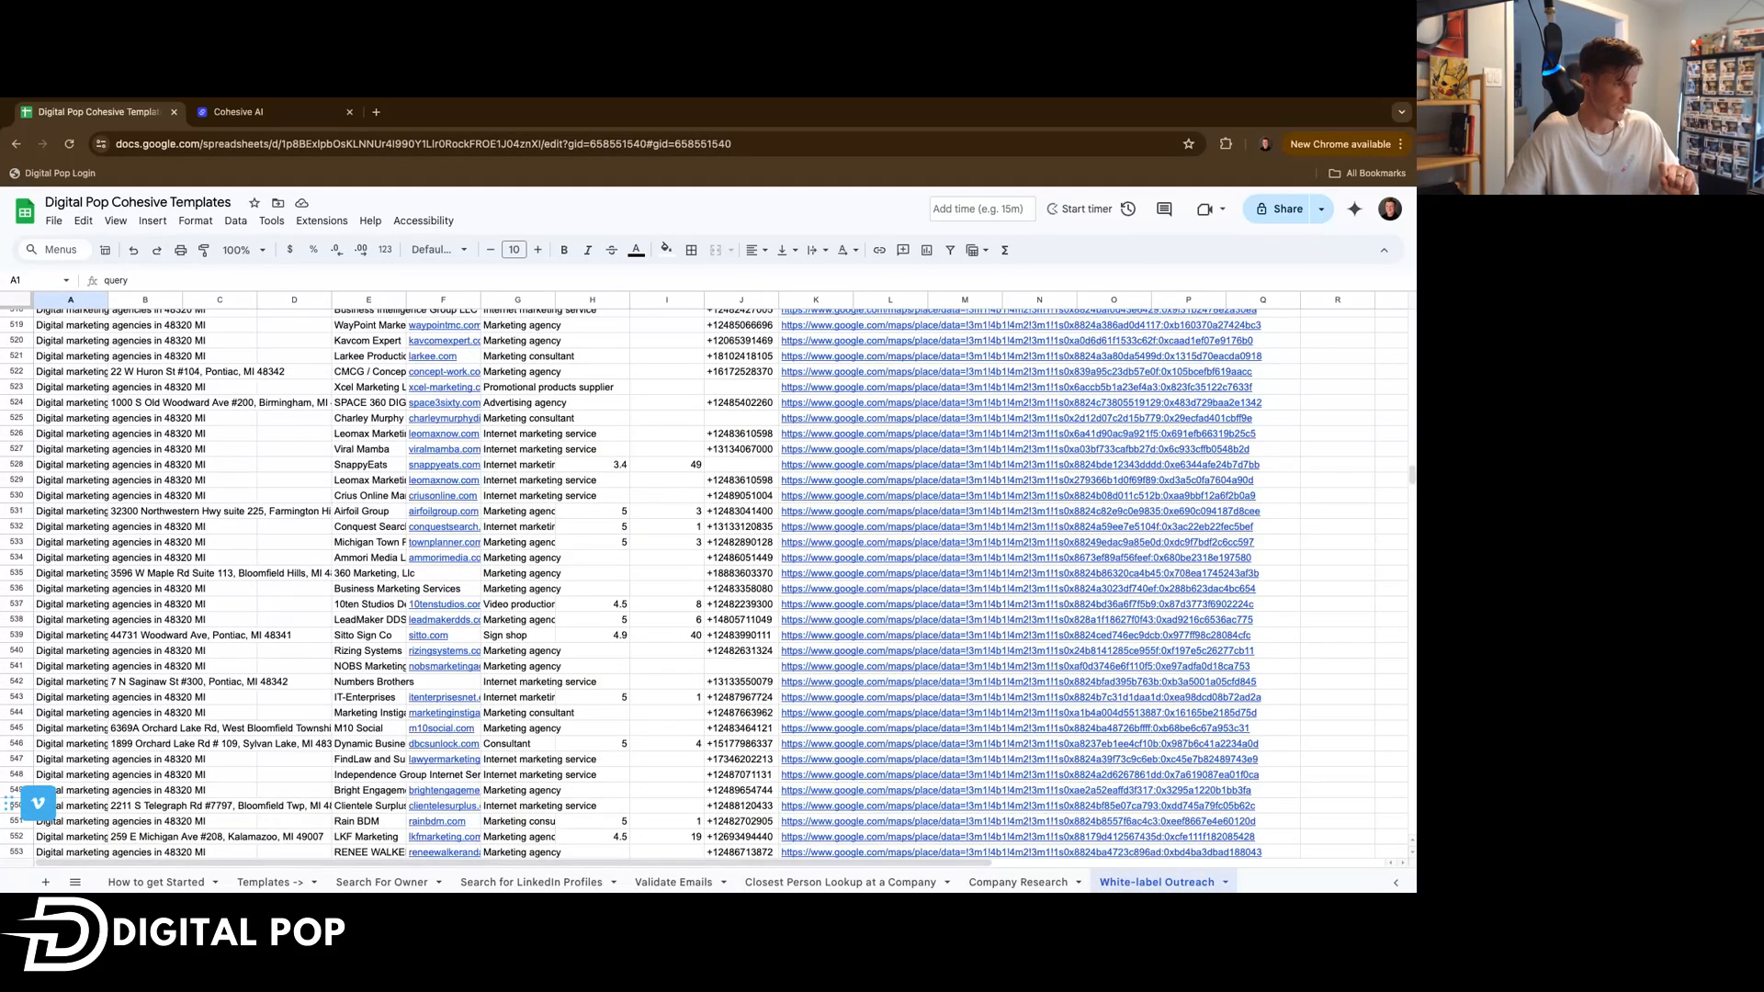
{"action": "scroll", "coordinate": [632, 584], "scroll_direction": "up", "scroll_amount": 20}
{"action": "scroll", "coordinate": [631, 585], "scroll_direction": "up", "scroll_amount": 20}
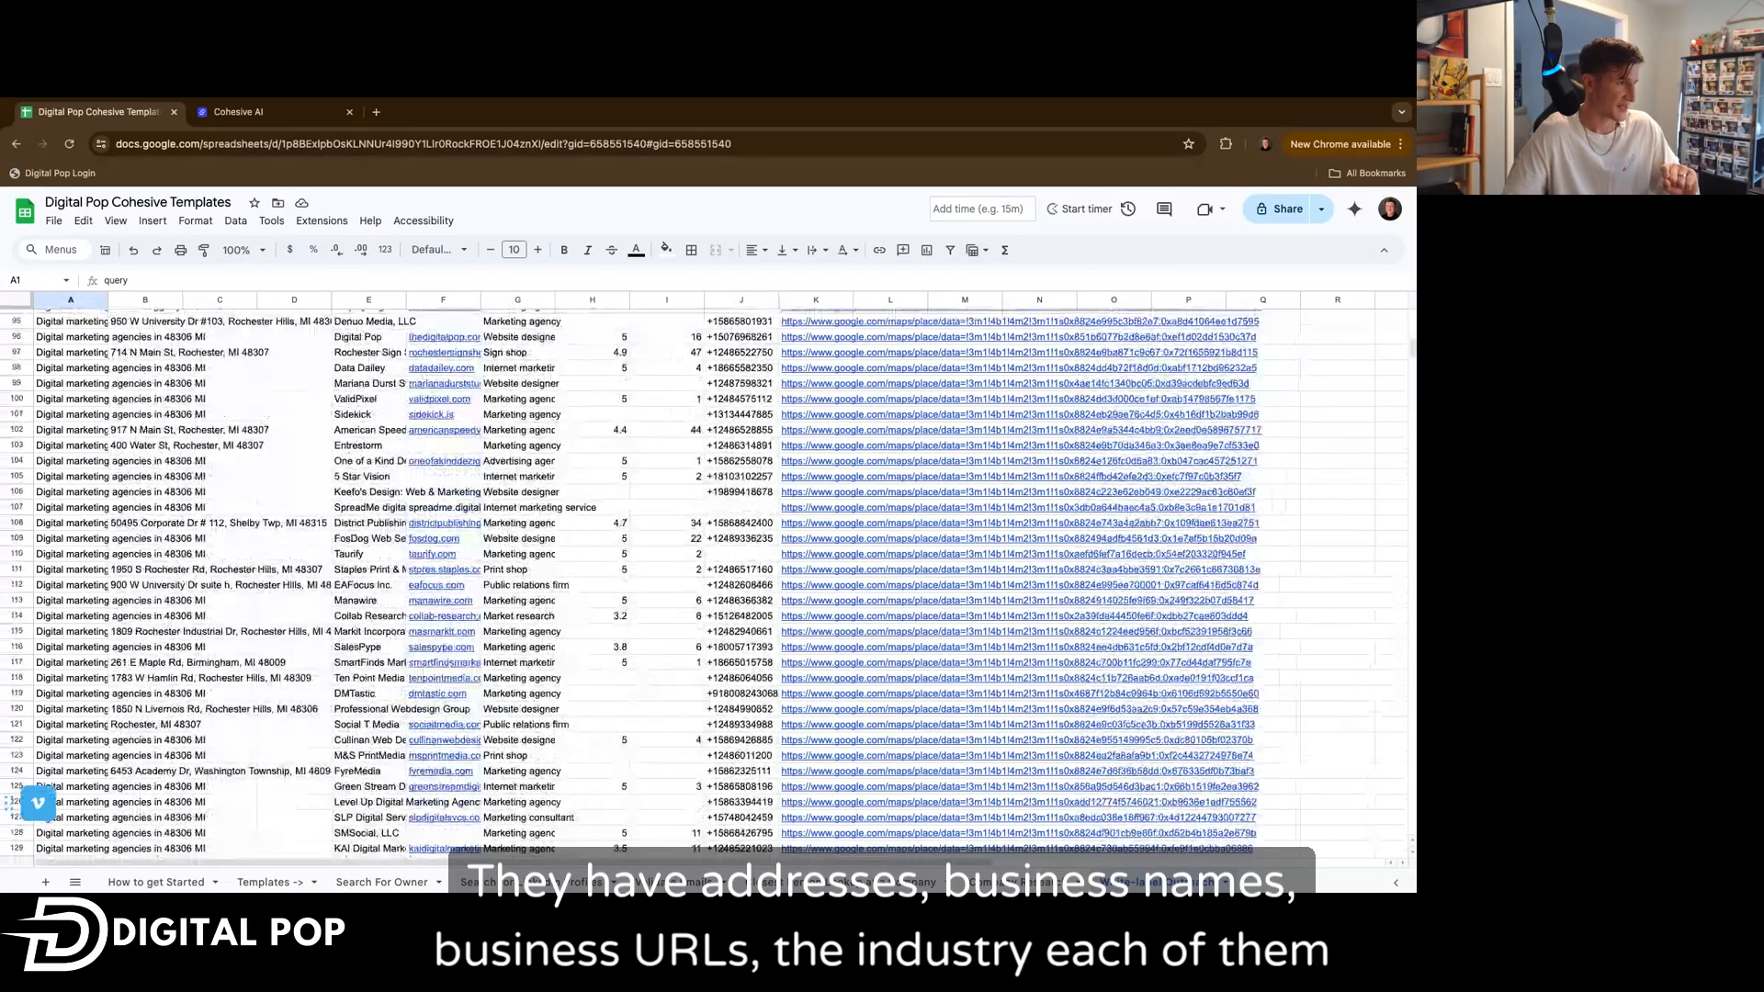
{"action": "scroll", "coordinate": [525, 357], "scroll_direction": "up", "scroll_amount": 20}
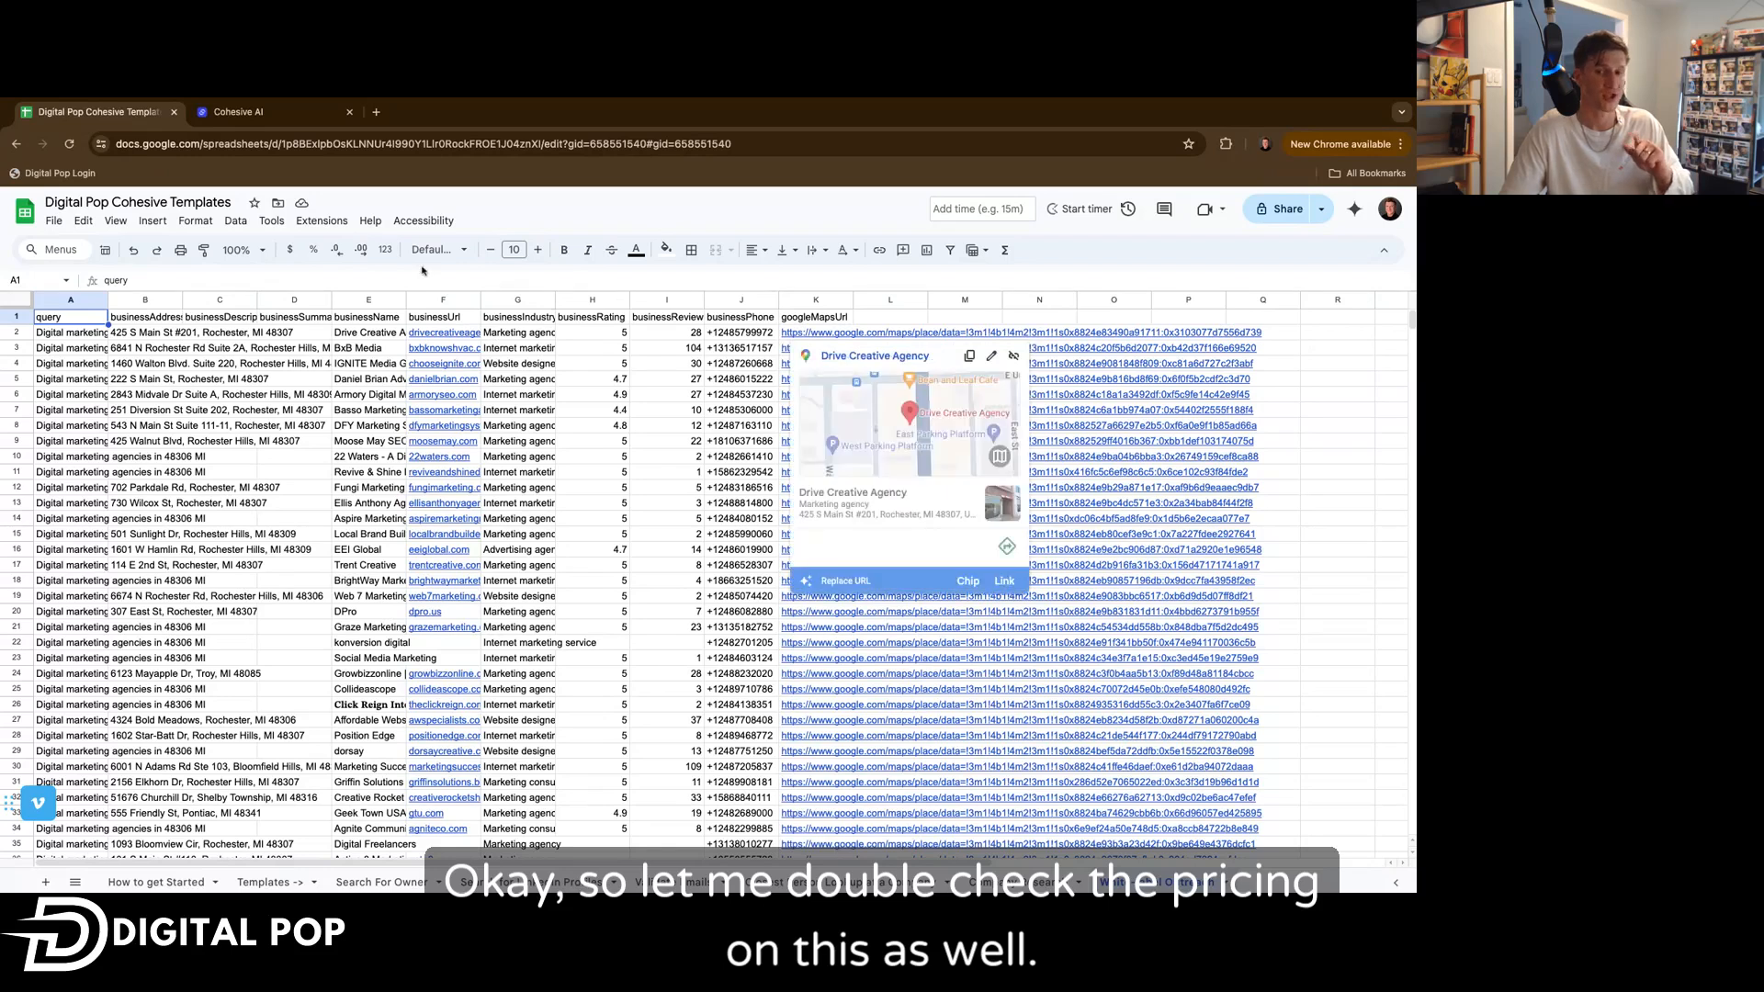
Open the Free Google Maps Scraper page from the Cohesive AI website.
{"action": "left_click", "coordinate": [275, 113]}
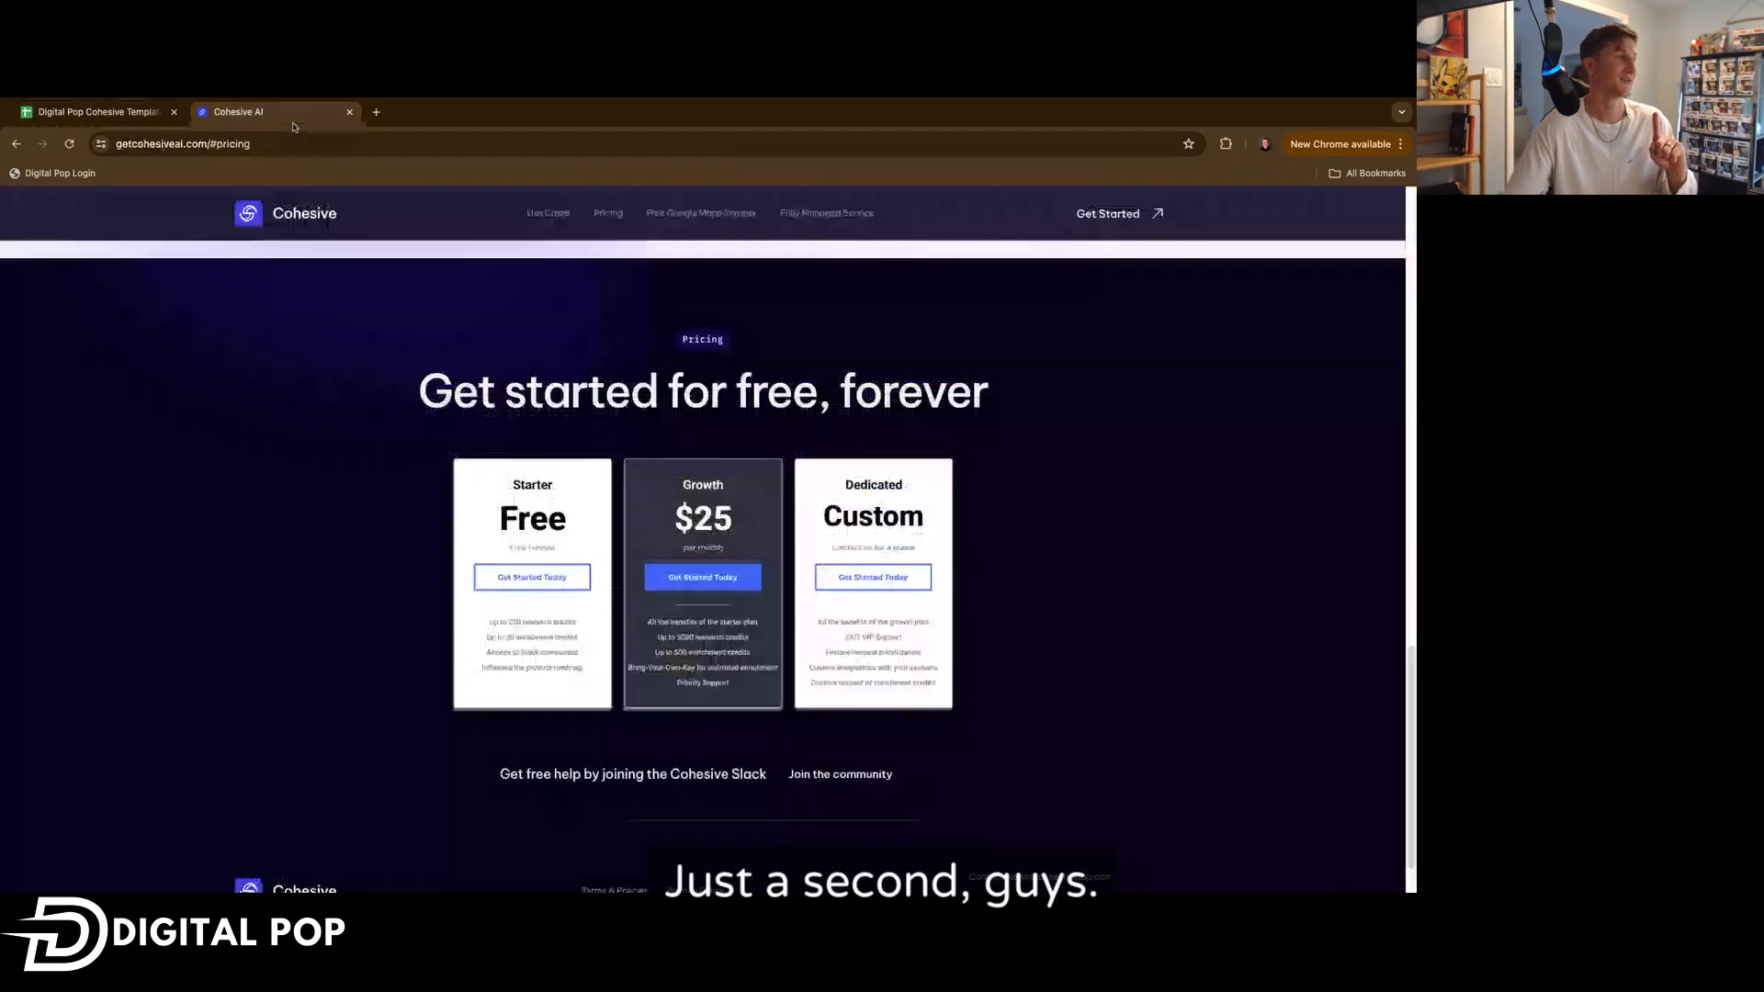
{"action": "left_click", "coordinate": [740, 214]}
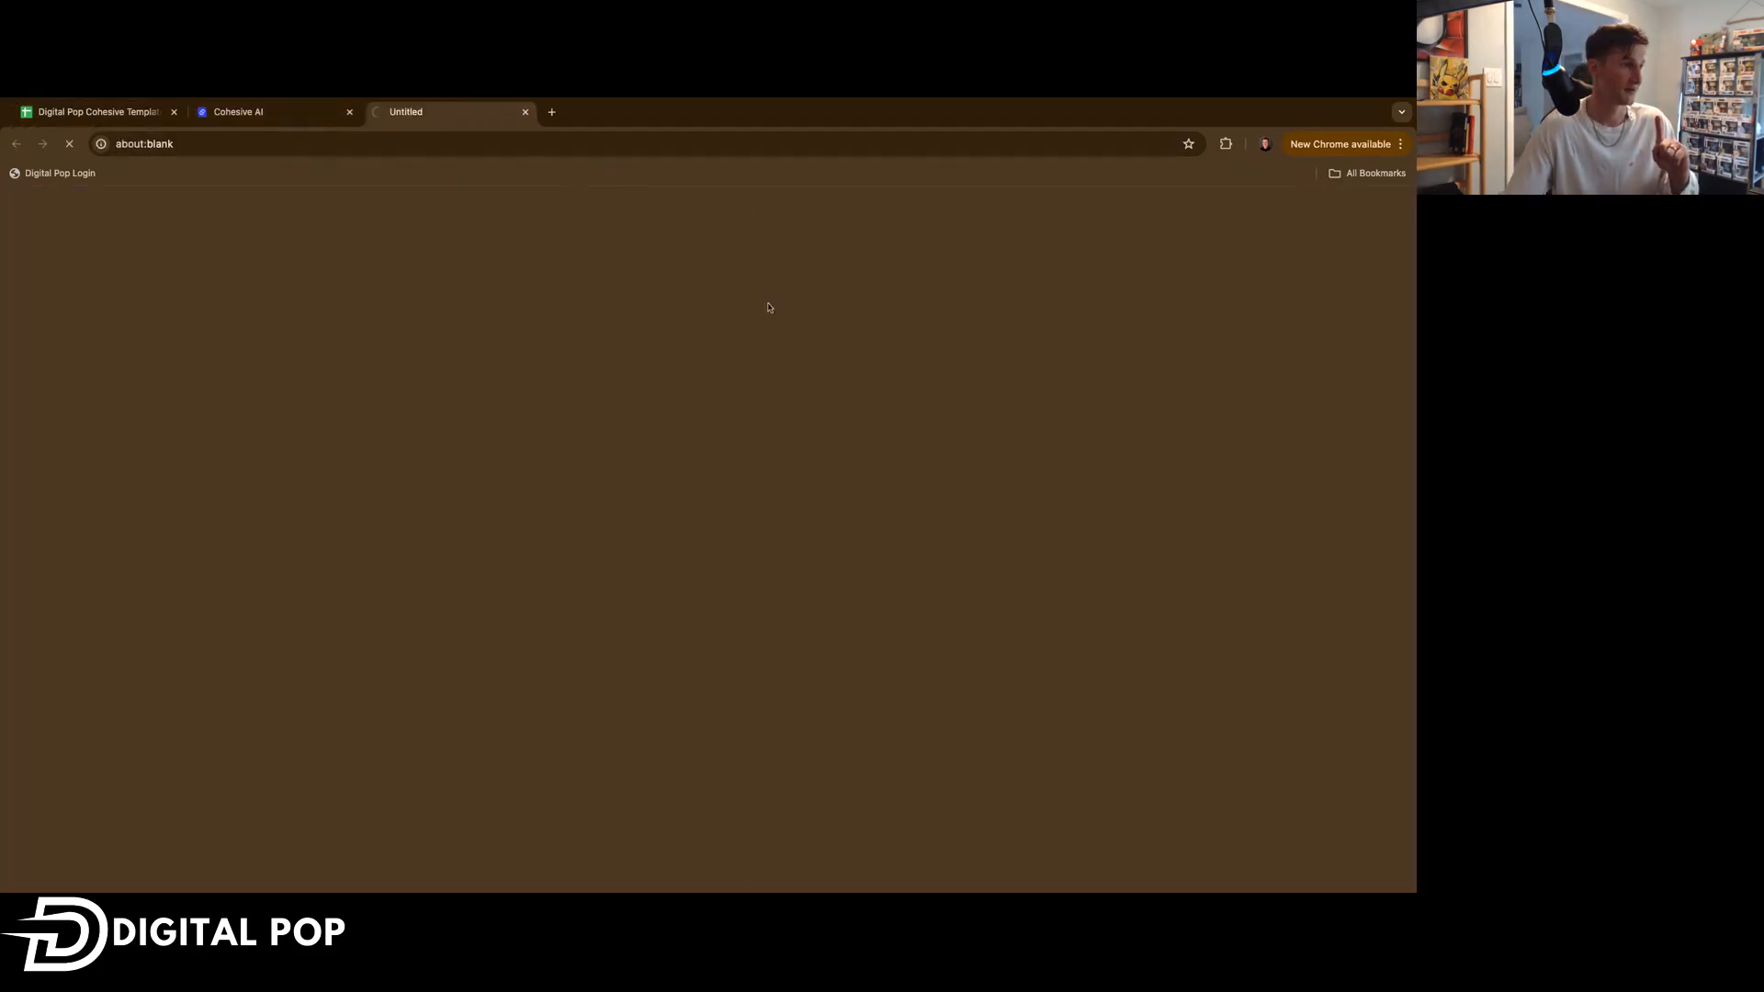